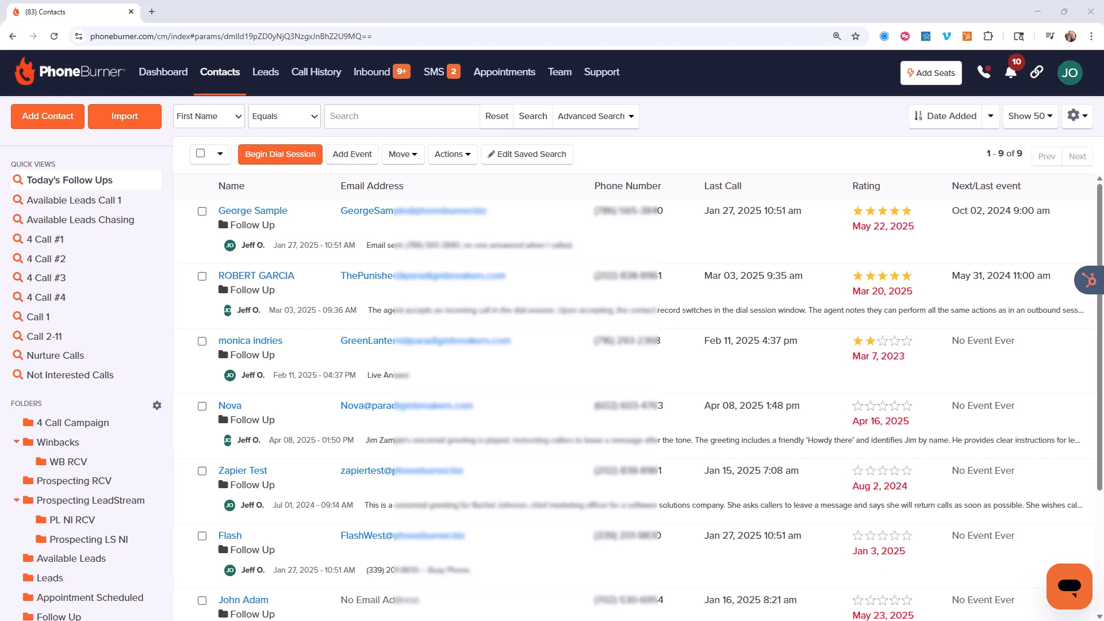
Open the advanced contact search and expand its Personal Information, Location Information, Dial Session and Management Information criteria.
left_click(618, 118)
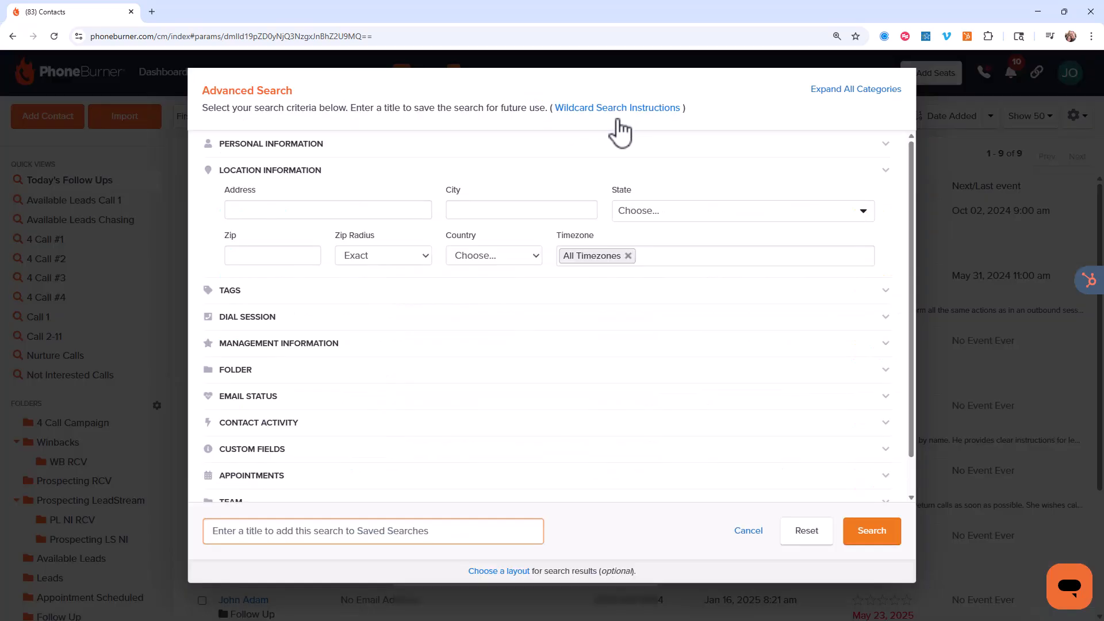
left_click(305, 146)
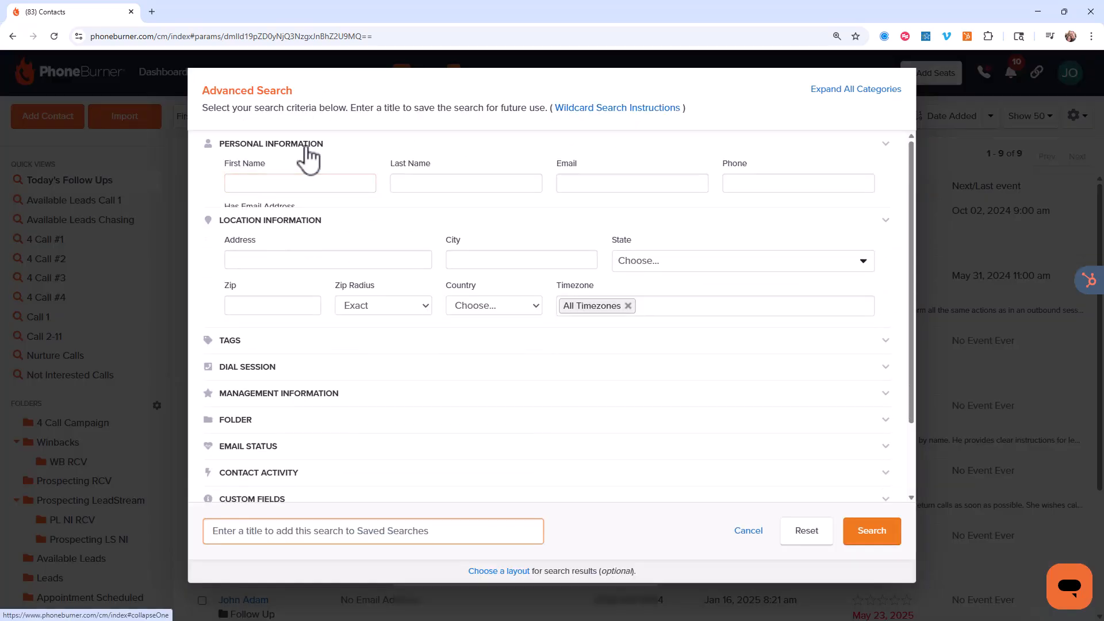
left_click(300, 172)
left_click(284, 225)
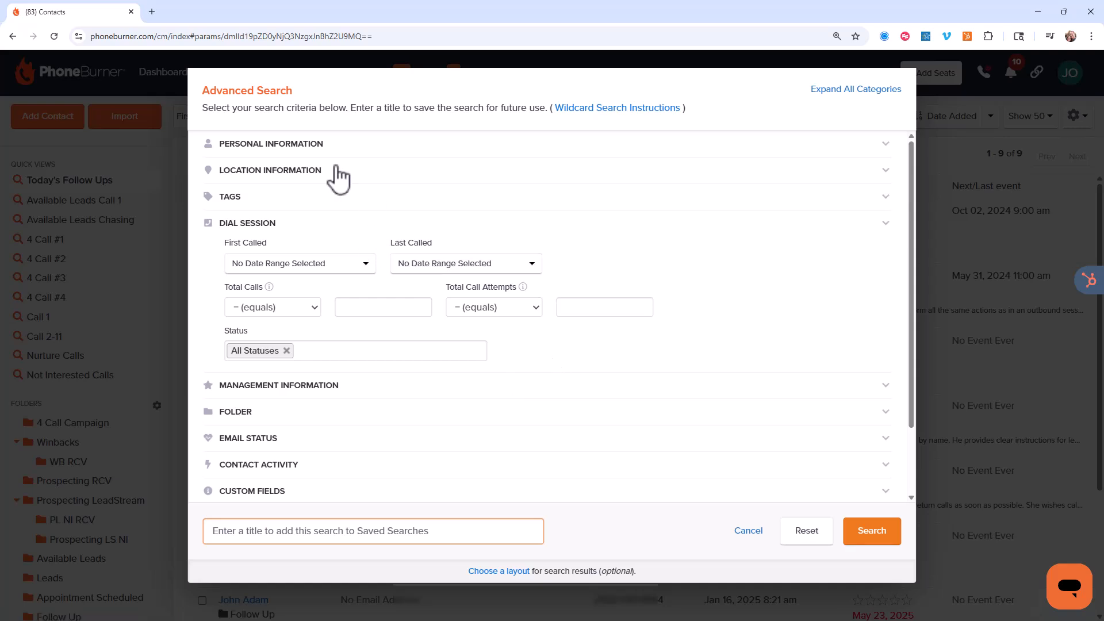
left_click(300, 172)
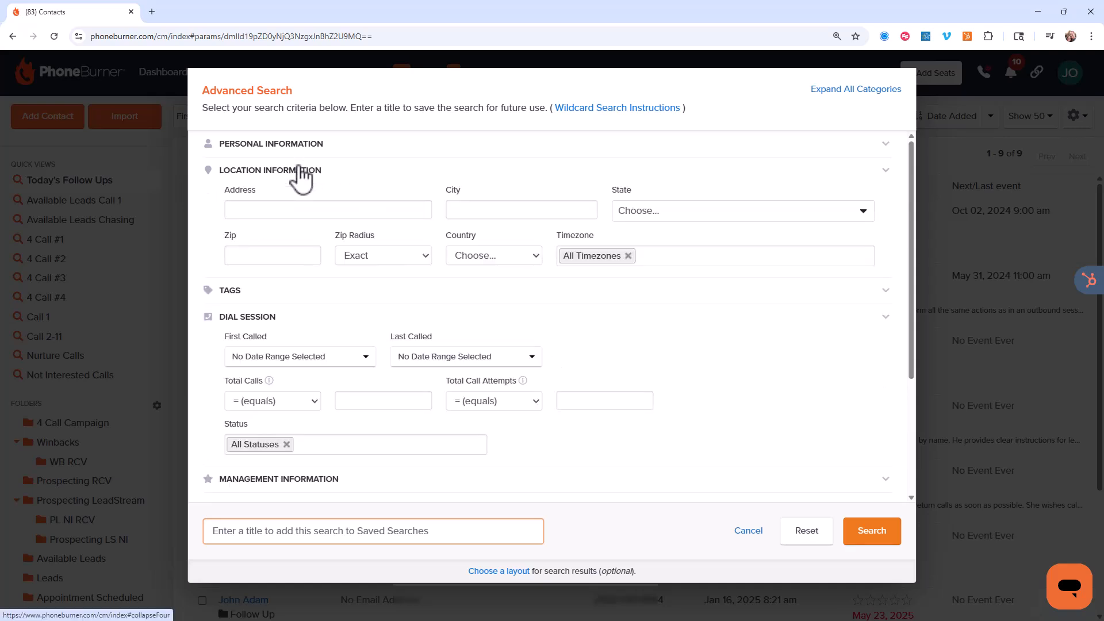
scroll(297, 178, "down", 3)
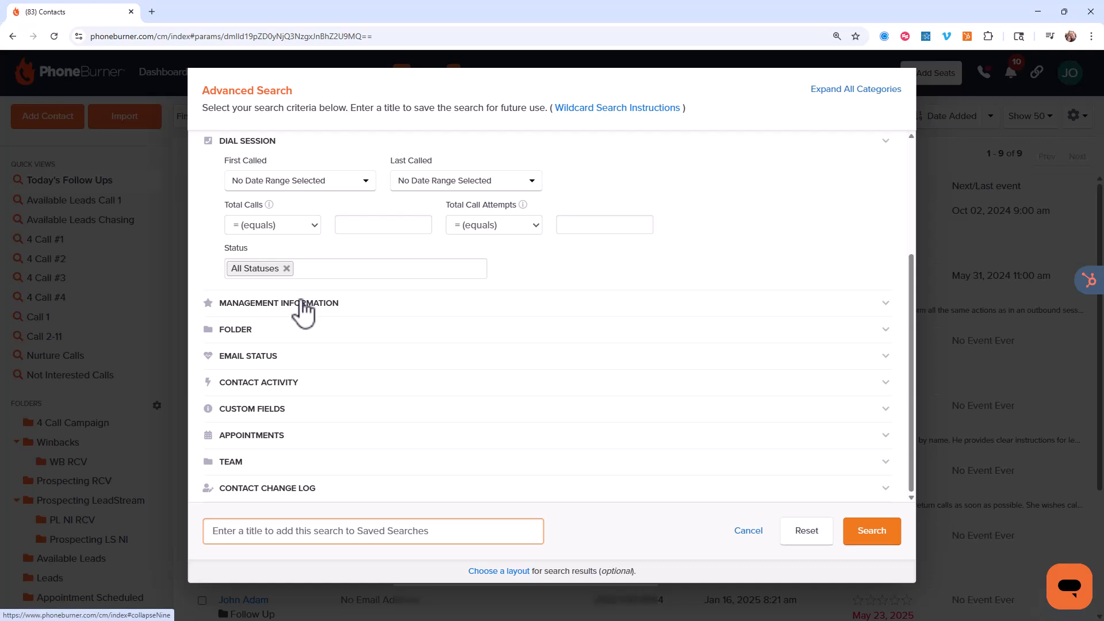
left_click(303, 311)
scroll(423, 368, "down", 3)
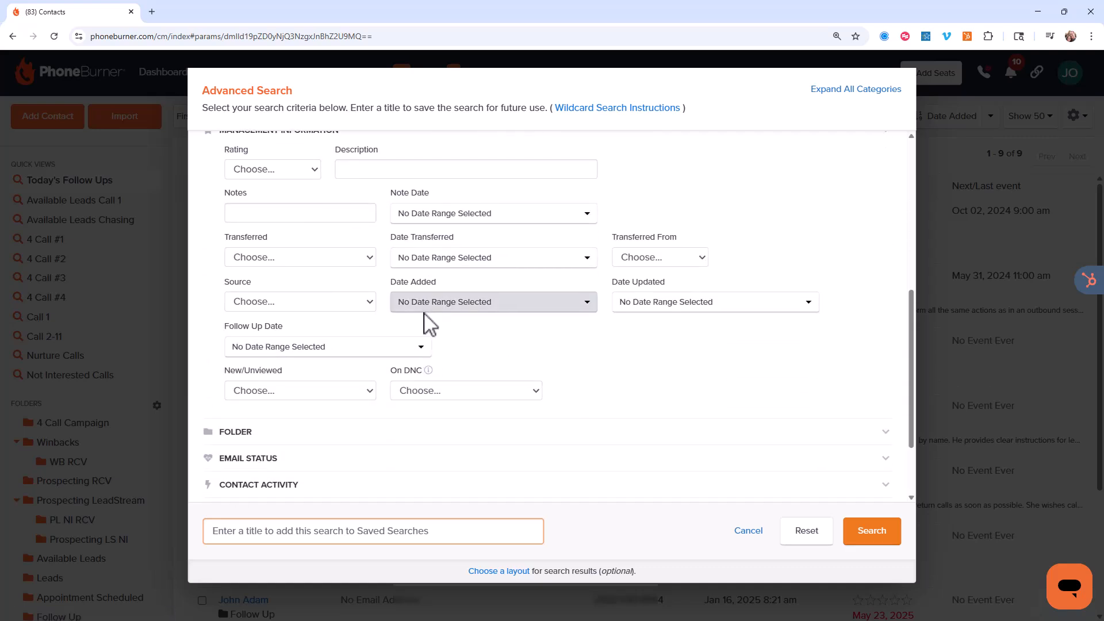
scroll(428, 325, "down", 2)
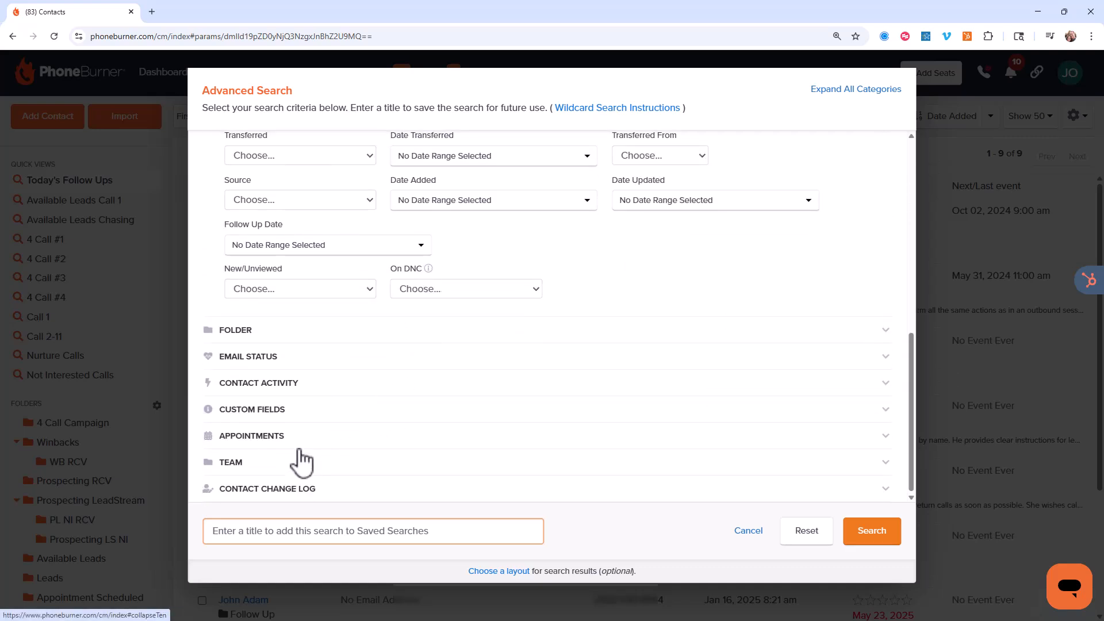
Expand the Custom Fields criteria and set Annual Payment Check to Yes.
left_click(253, 408)
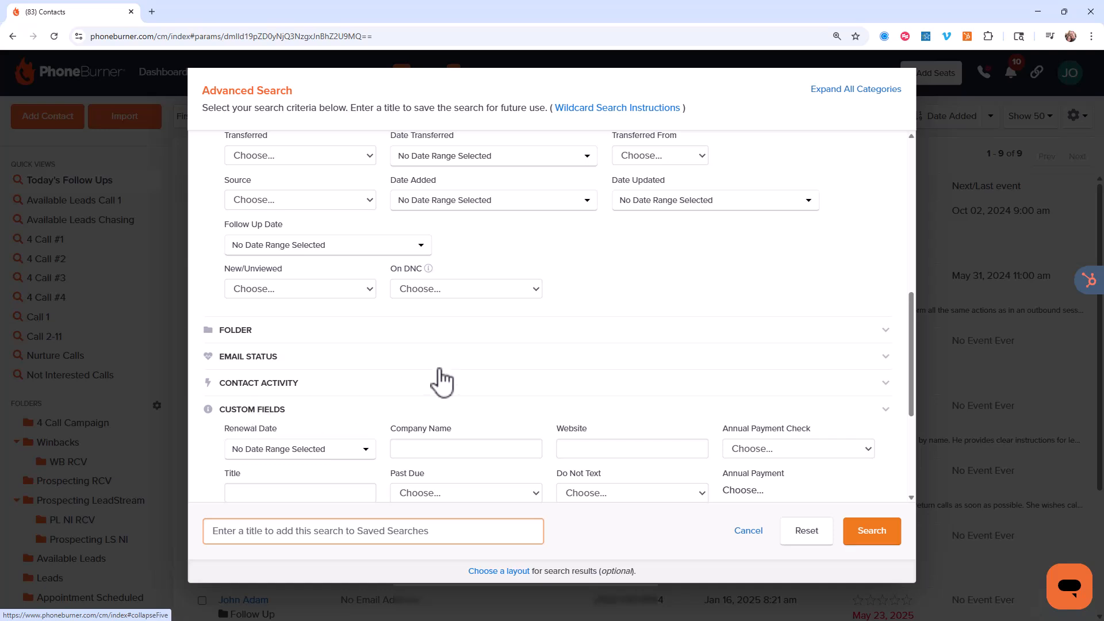
scroll(442, 382, "down", 4)
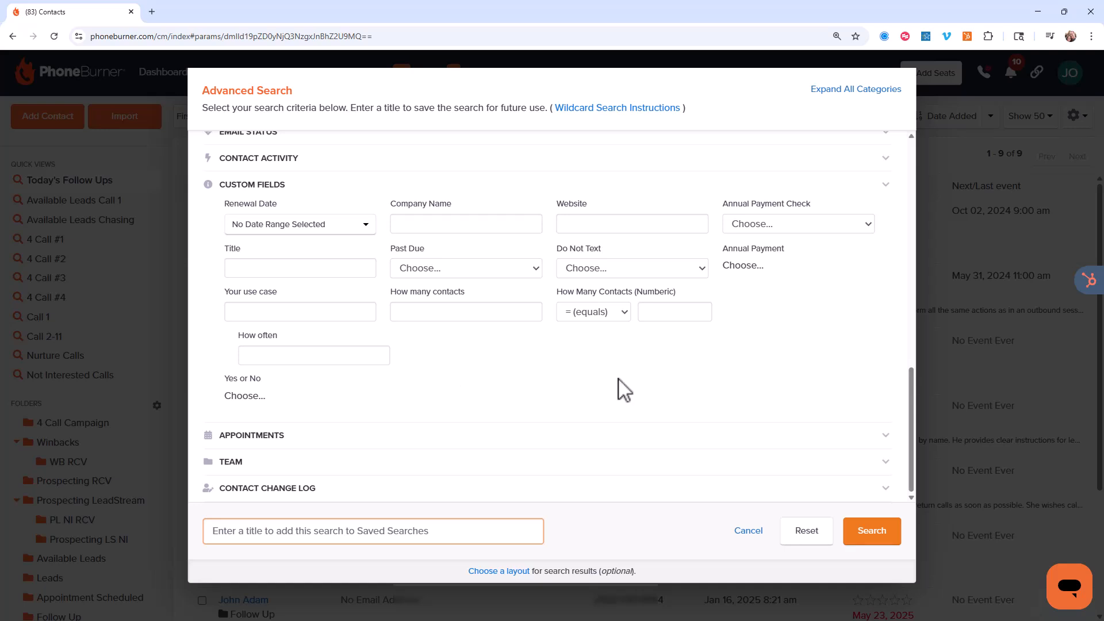
left_click(768, 225)
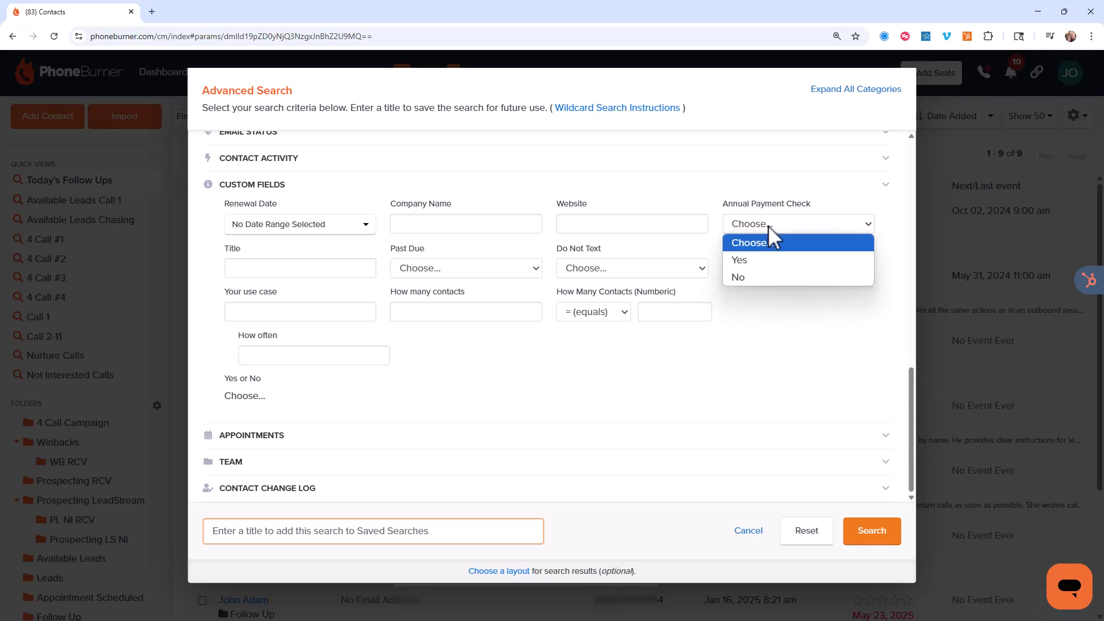
left_click(756, 262)
Set the Date Added criterion to Before 02/01/24 and apply it.
scroll(534, 313, "up", 2)
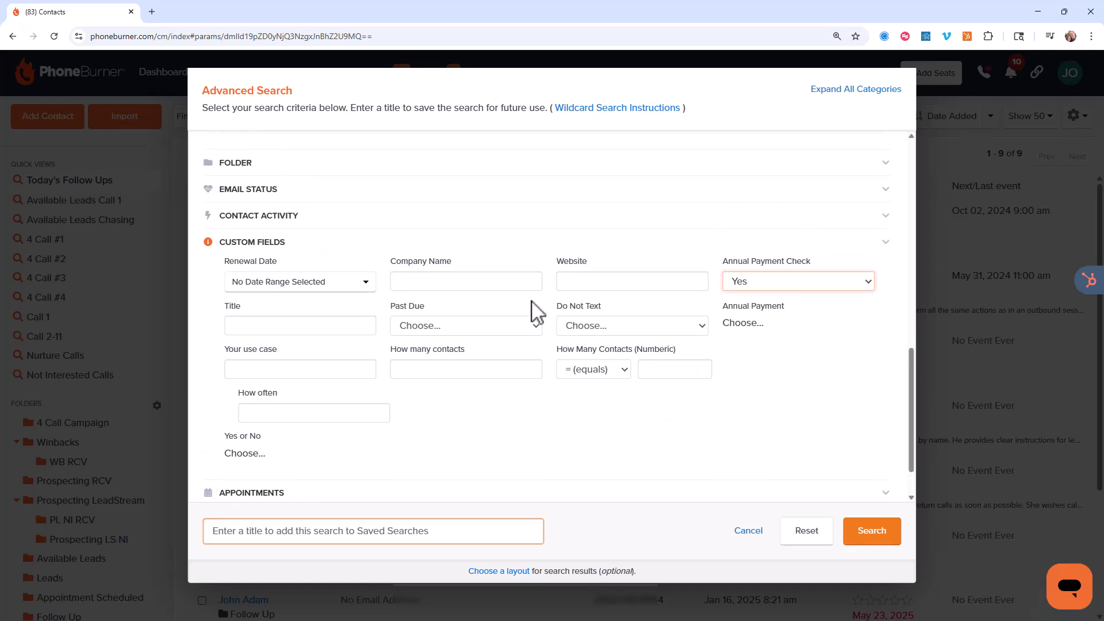
scroll(382, 303, "up", 3)
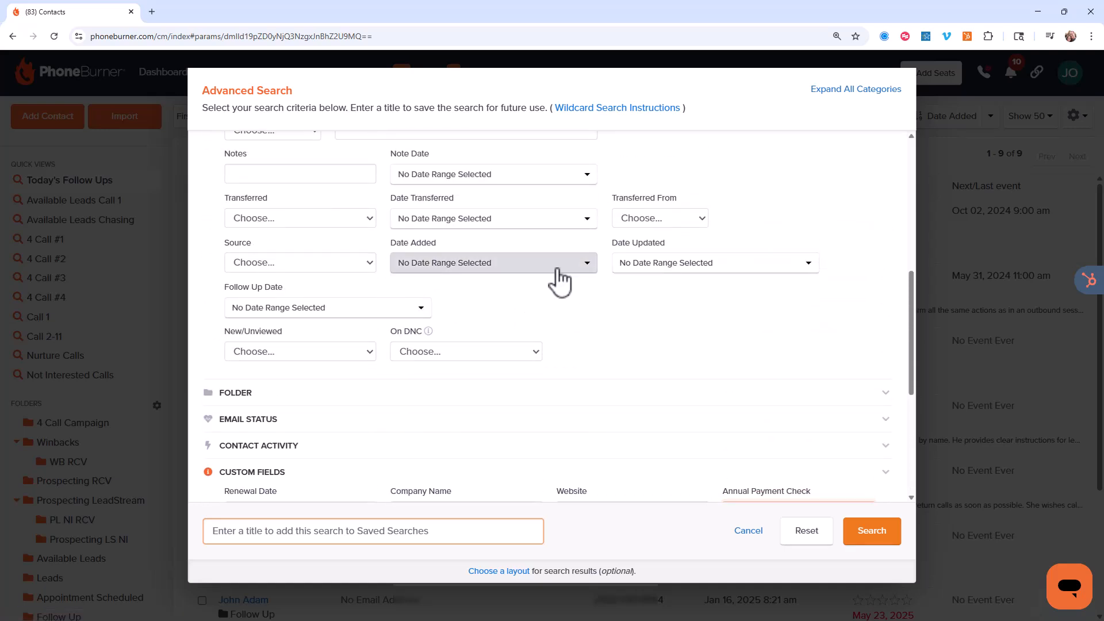
left_click(557, 280)
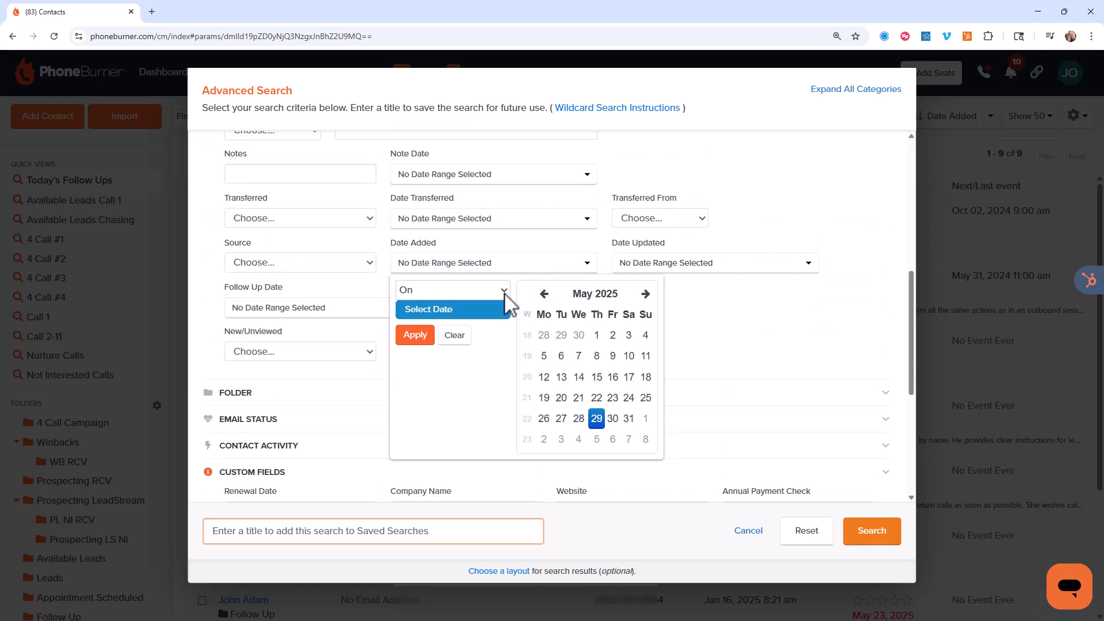
left_click(503, 291)
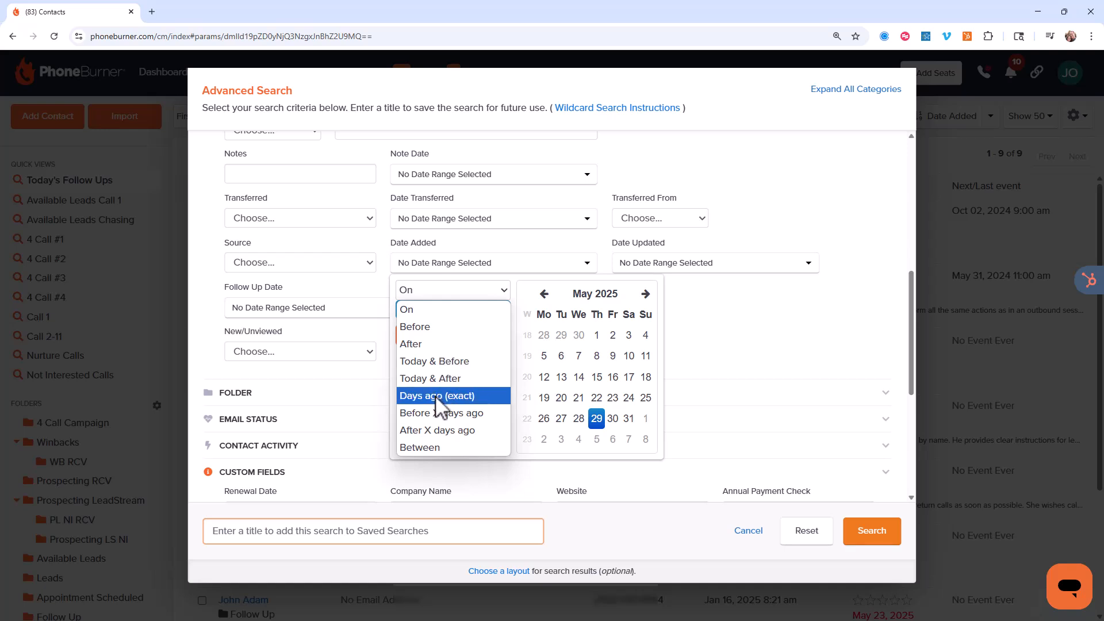
left_click(440, 326)
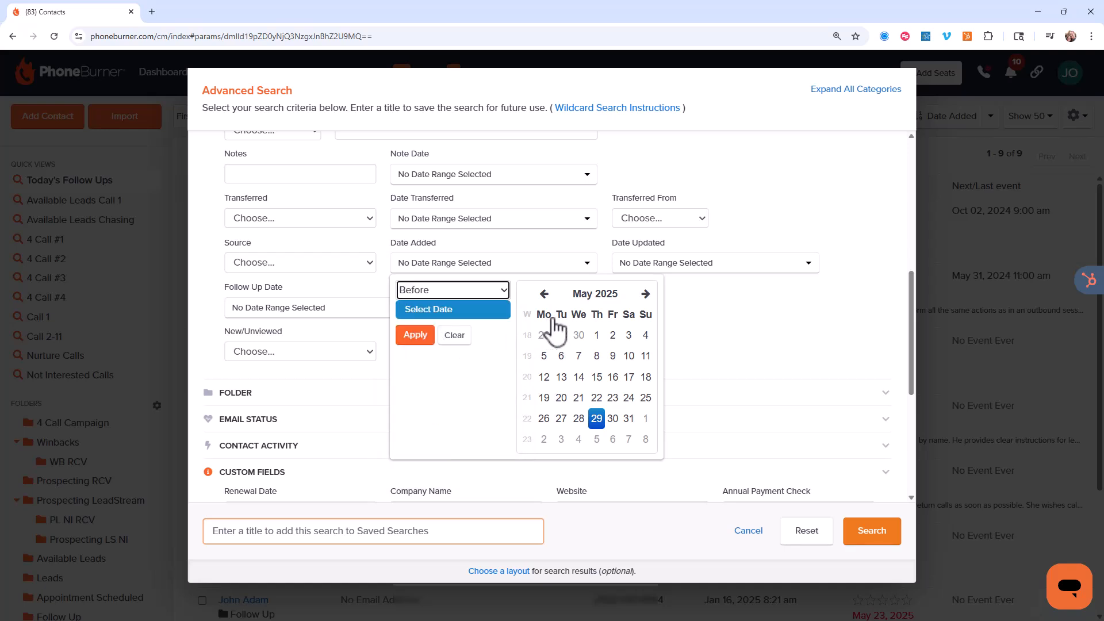
left_click(543, 294)
left_click(543, 294)
left_click(544, 294)
left_click(544, 294)
left_click(544, 294)
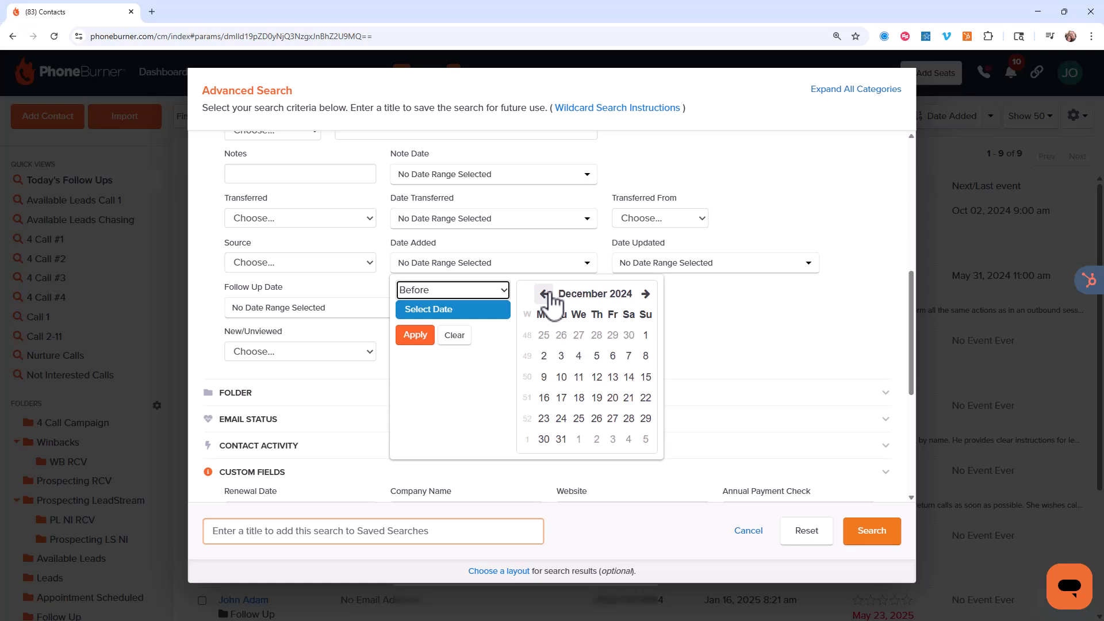
left_click(544, 293)
left_click(544, 294)
left_click(544, 293)
left_click(544, 294)
left_click(544, 294)
left_click(543, 294)
left_click(544, 294)
left_click(544, 294)
left_click(544, 294)
left_click(543, 294)
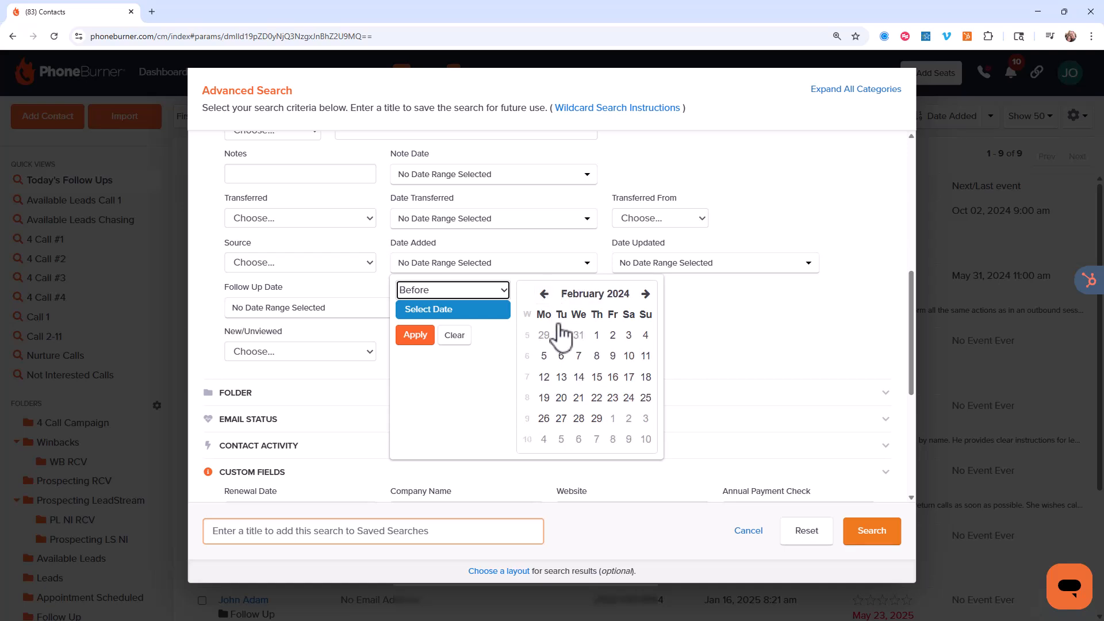
left_click(597, 336)
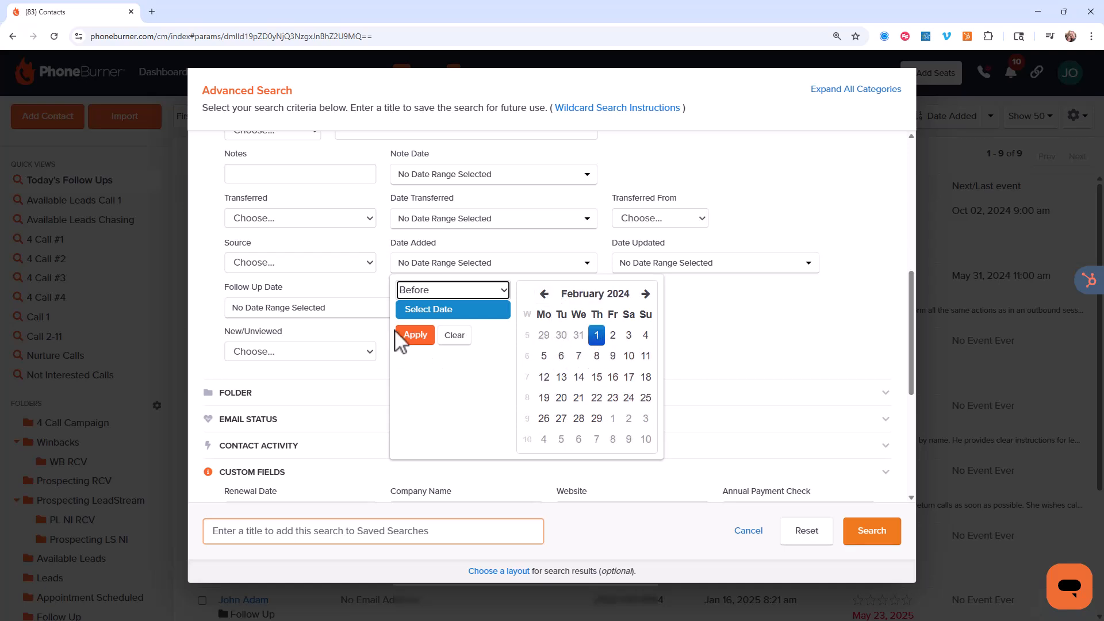
left_click(414, 335)
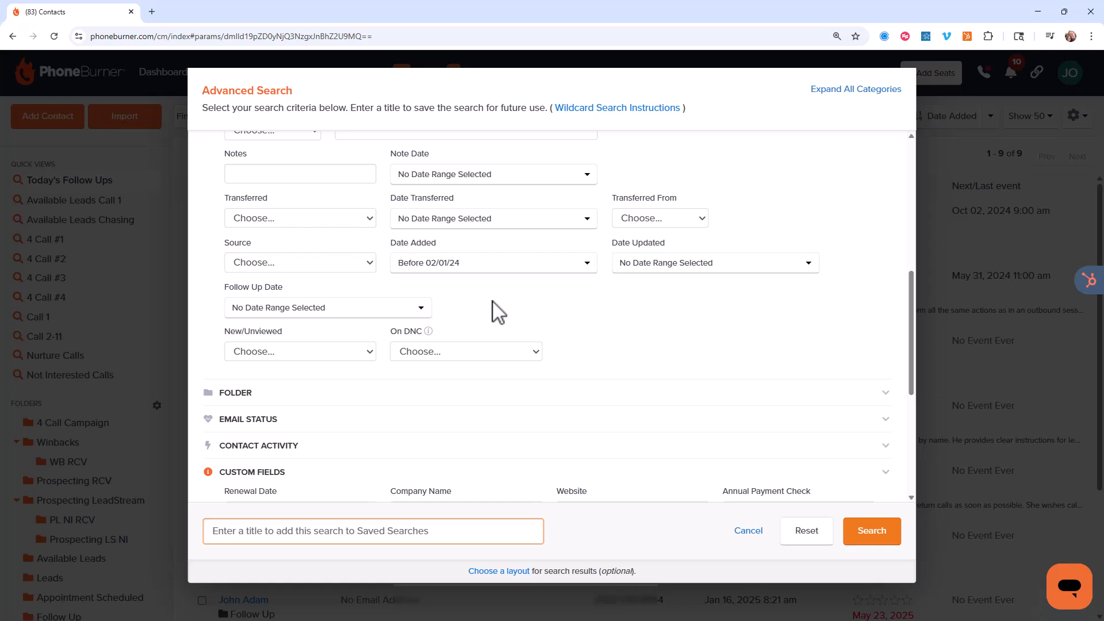
Exclude the Appointment Scheduled, Follow Up and Closed/Won folders in the Folder criteria and run the search.
scroll(606, 333, "down", 3)
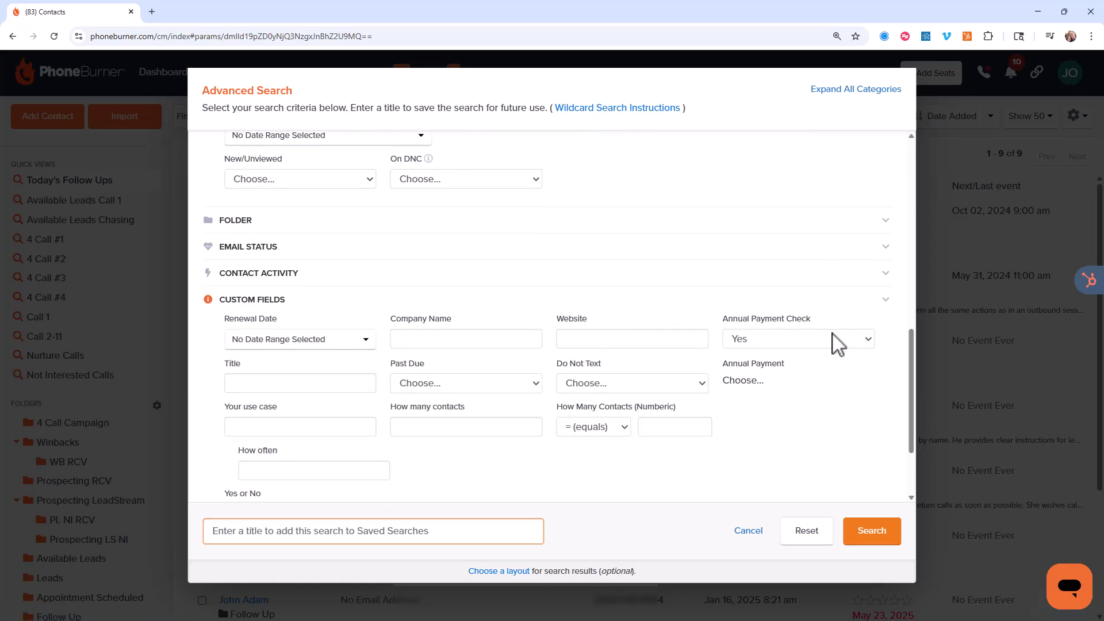
scroll(771, 347, "up", 3)
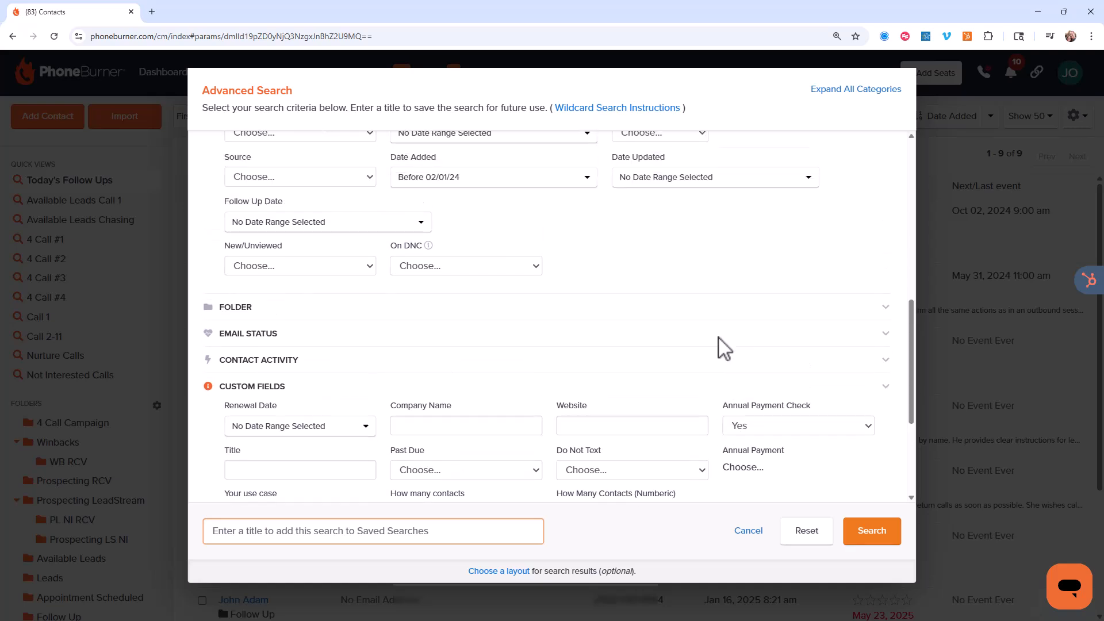
scroll(716, 347, "down", 4)
scroll(370, 410, "up", 3)
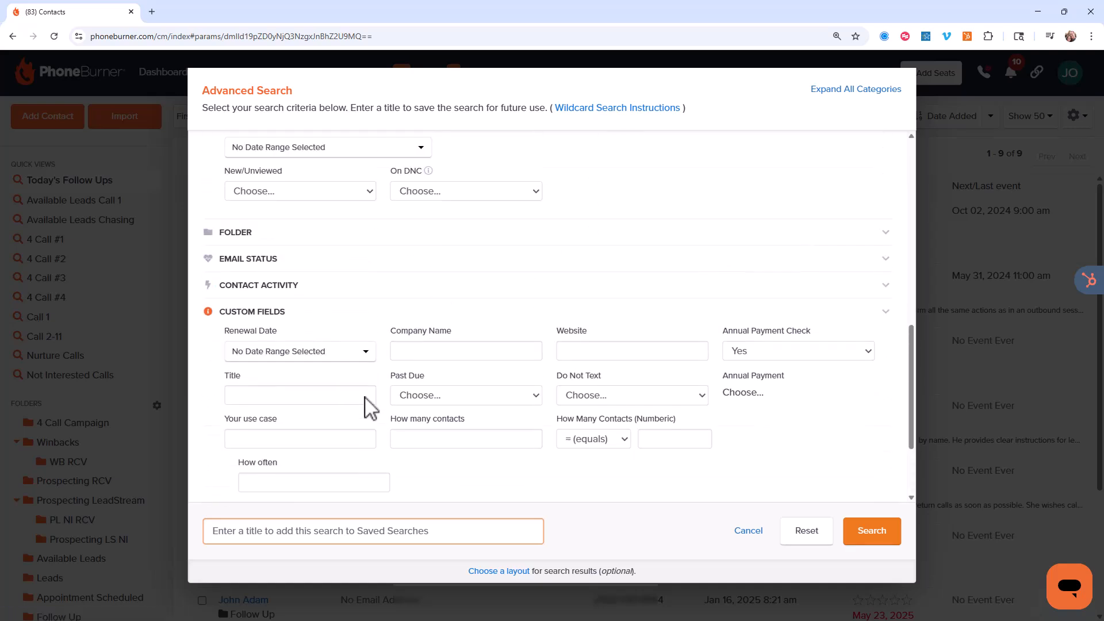
left_click(247, 278)
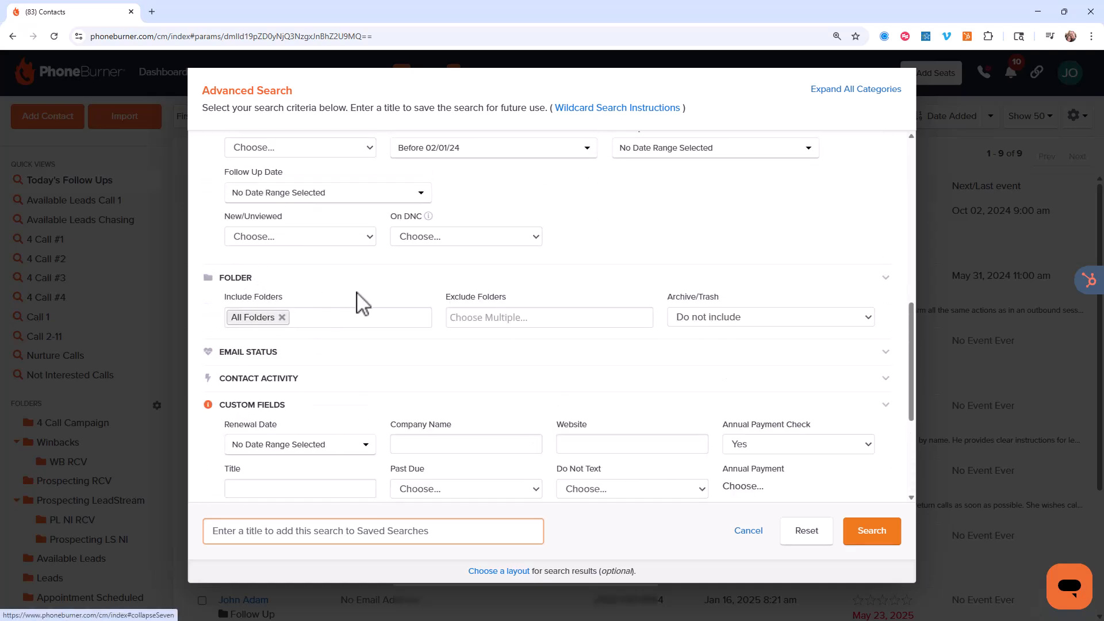
left_click(521, 317)
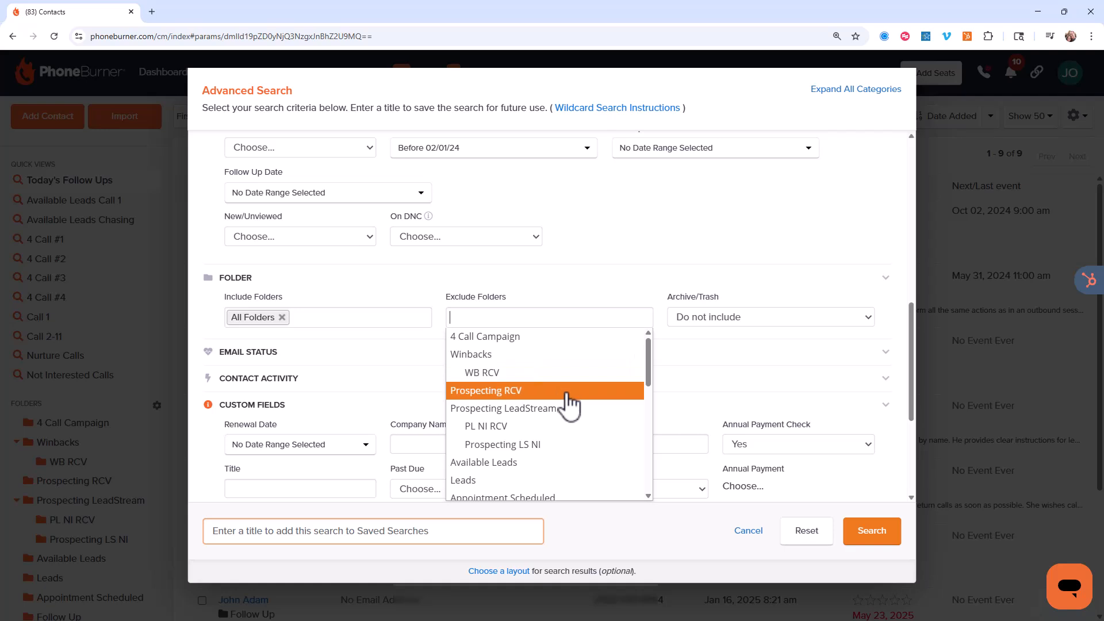
scroll(567, 400, "down", 1)
left_click(524, 440)
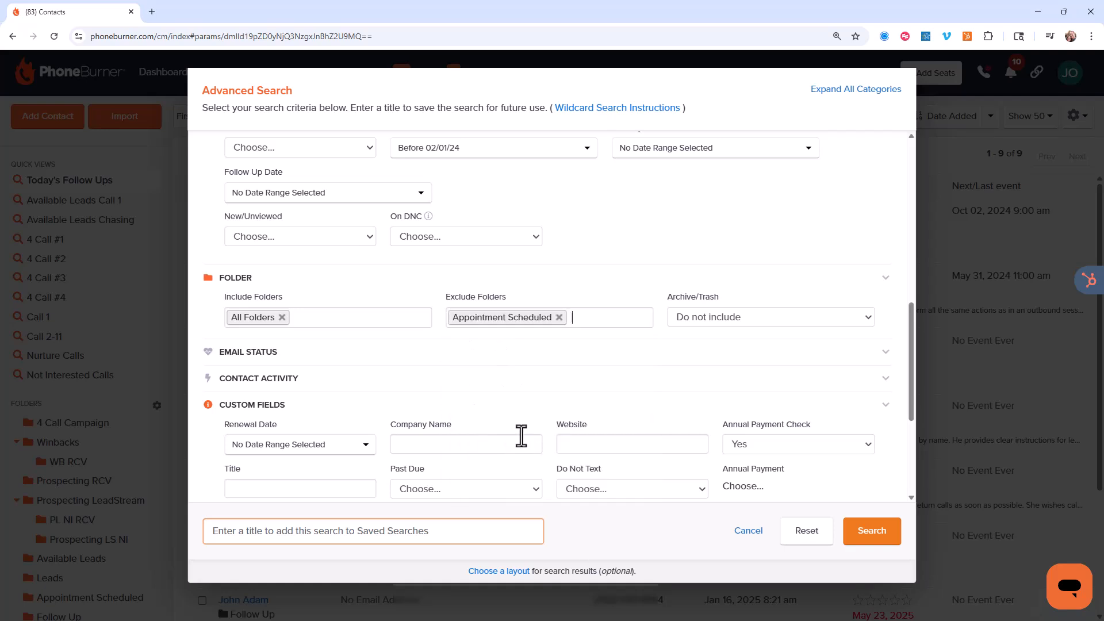
left_click(595, 322)
scroll(528, 425, "down", 1)
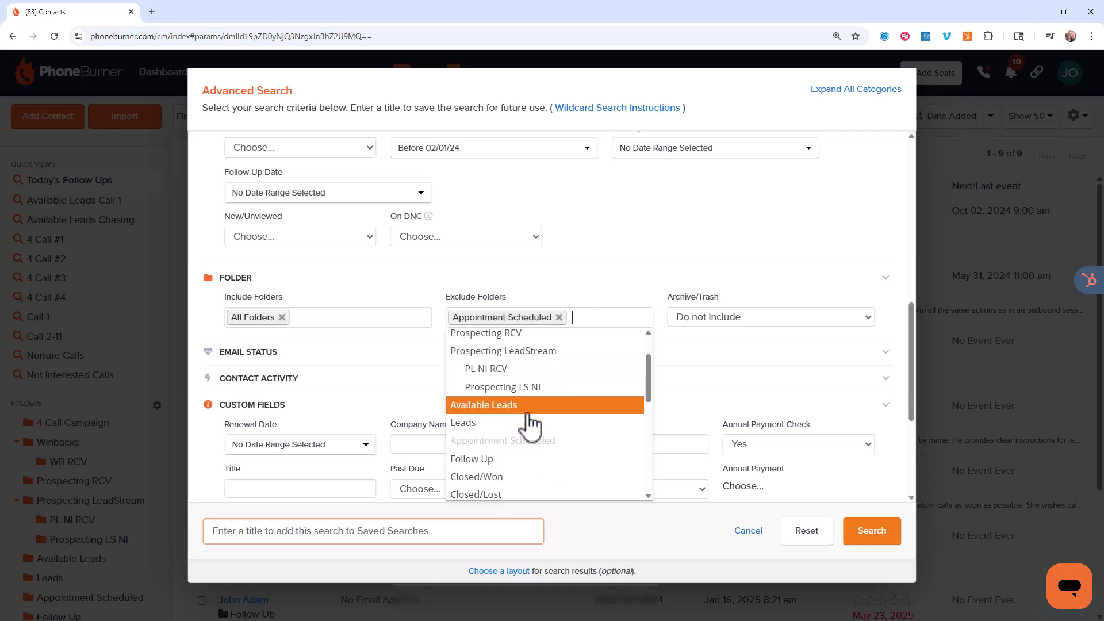
left_click(516, 458)
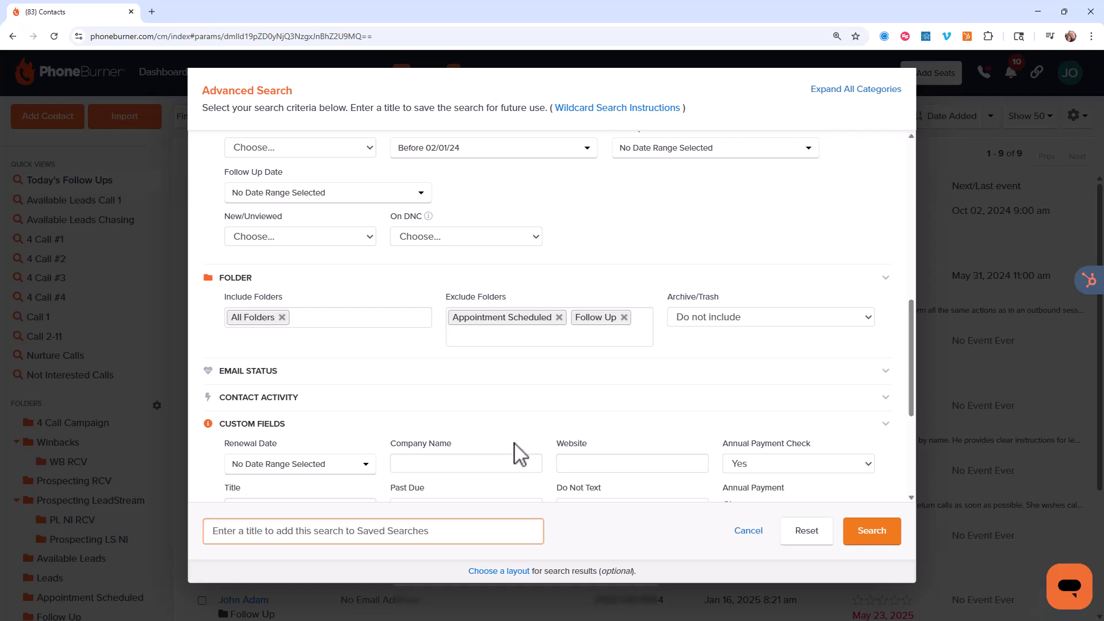
left_click(536, 334)
scroll(506, 395, "down", 3)
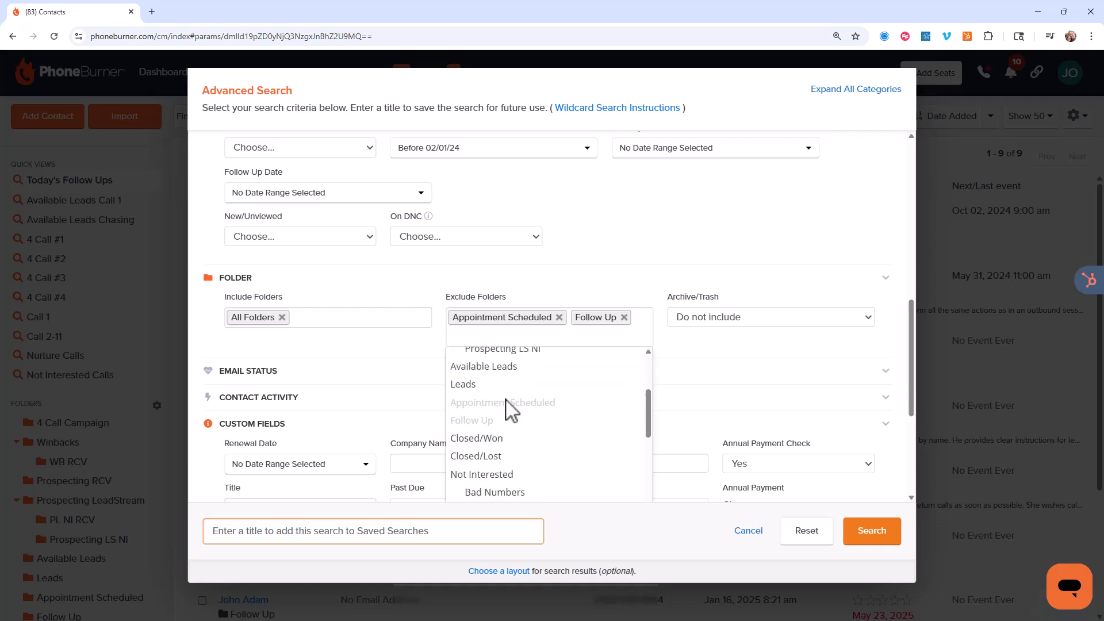
left_click(500, 447)
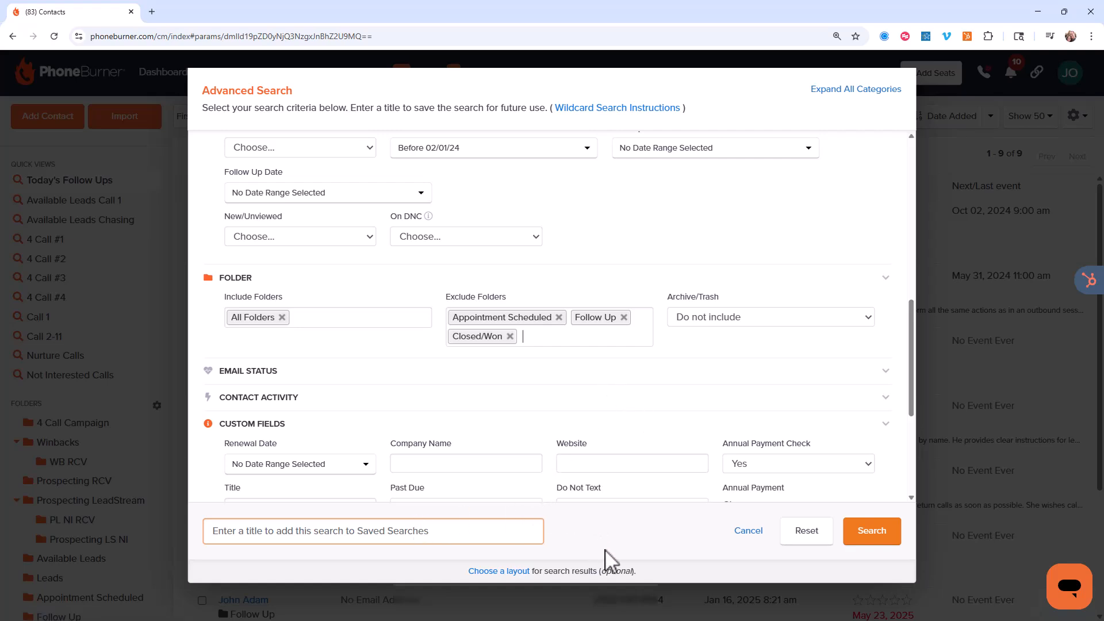
left_click(887, 545)
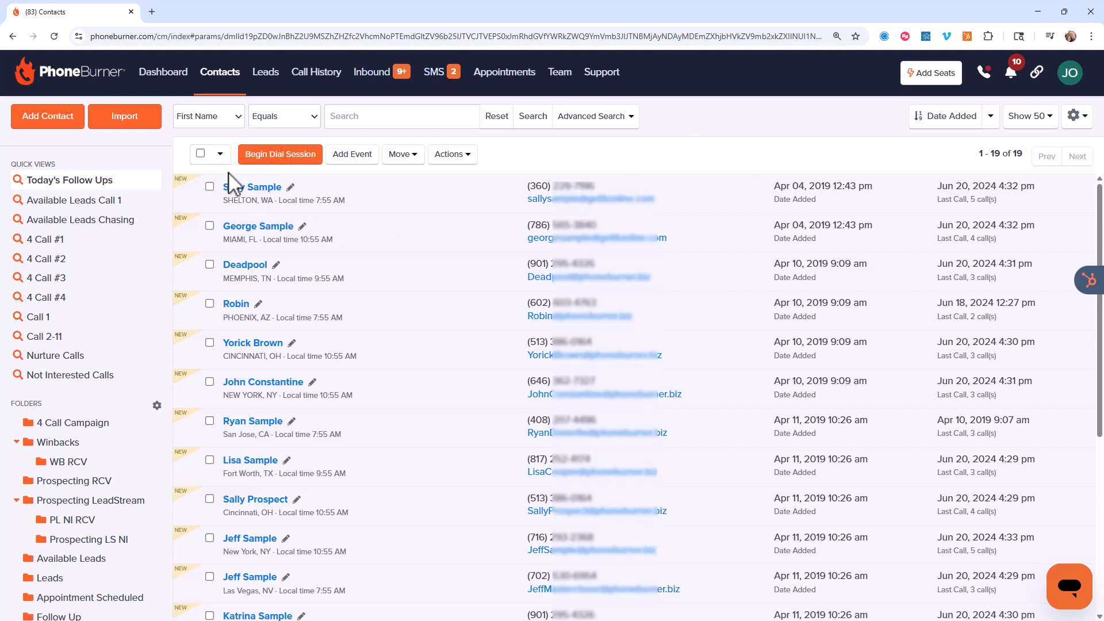
Select all contacts in the search results and add the tag New Calling Campaign to them.
left_click(200, 154)
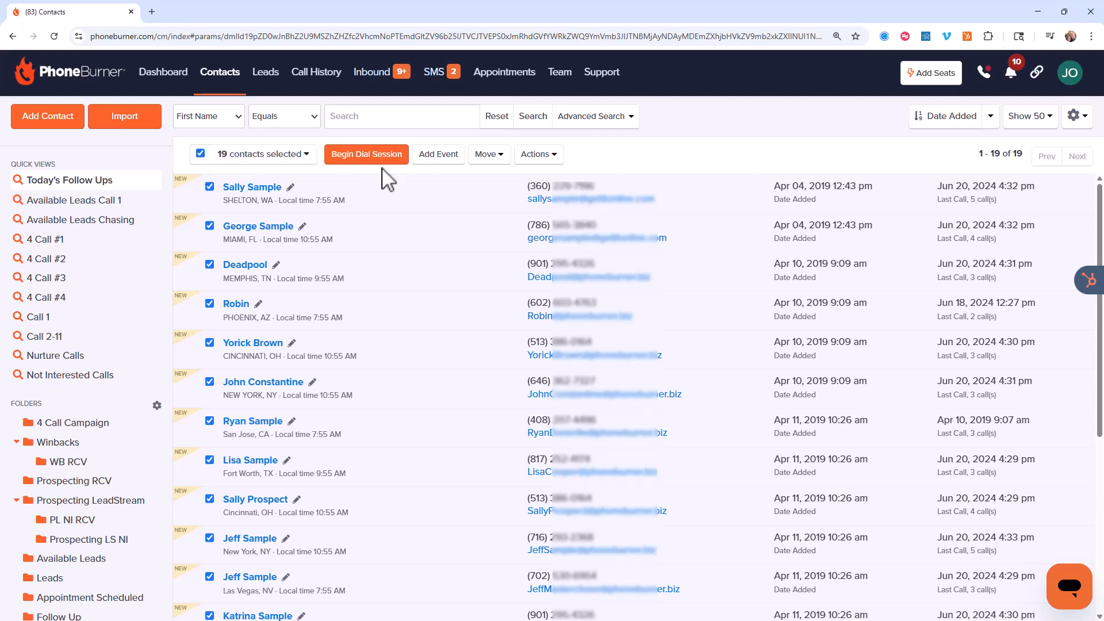
left_click(536, 156)
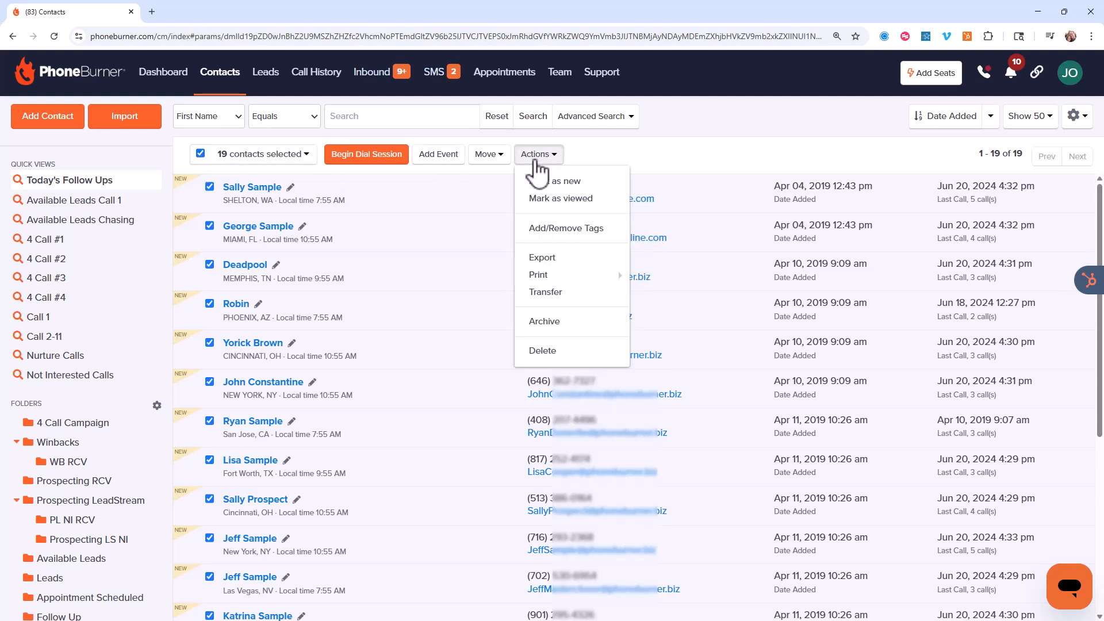
left_click(549, 230)
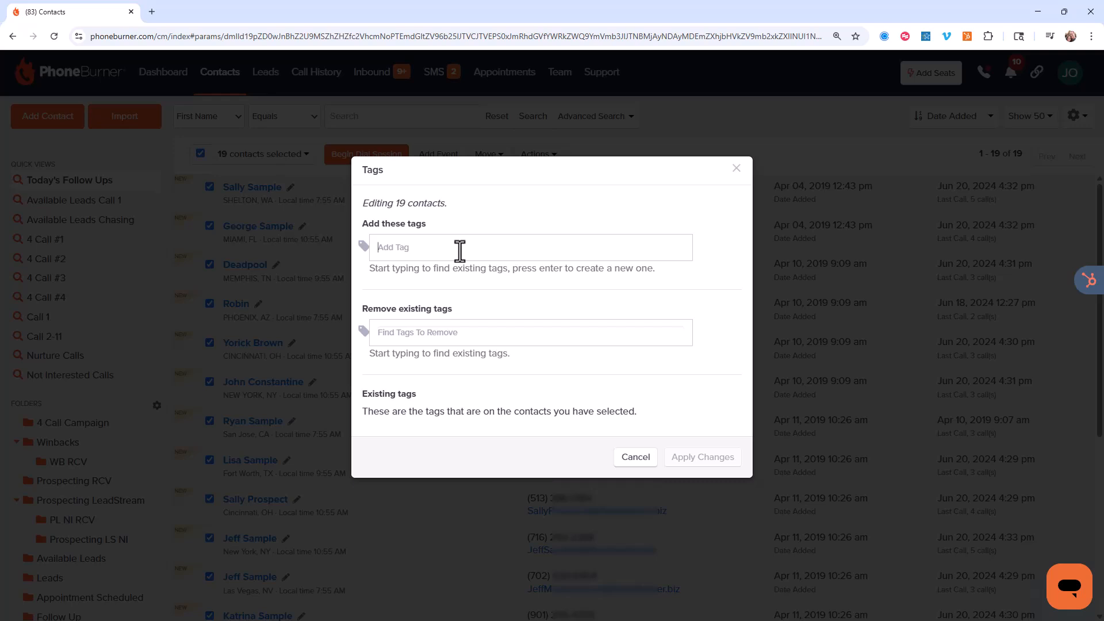
type("New Calling Campaign")
key("Return")
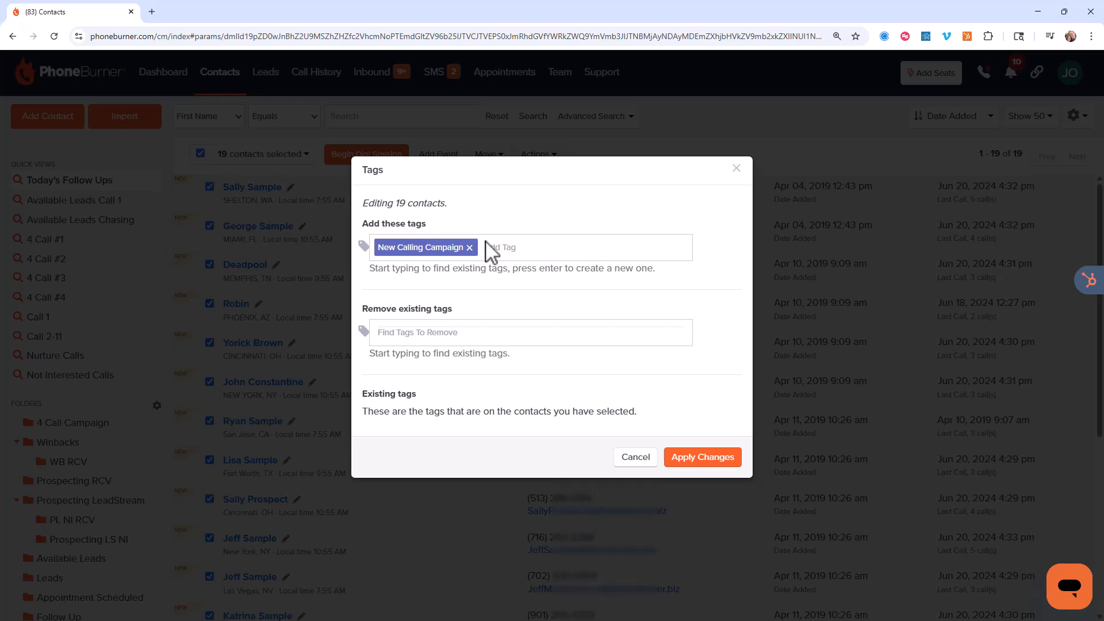
left_click(704, 459)
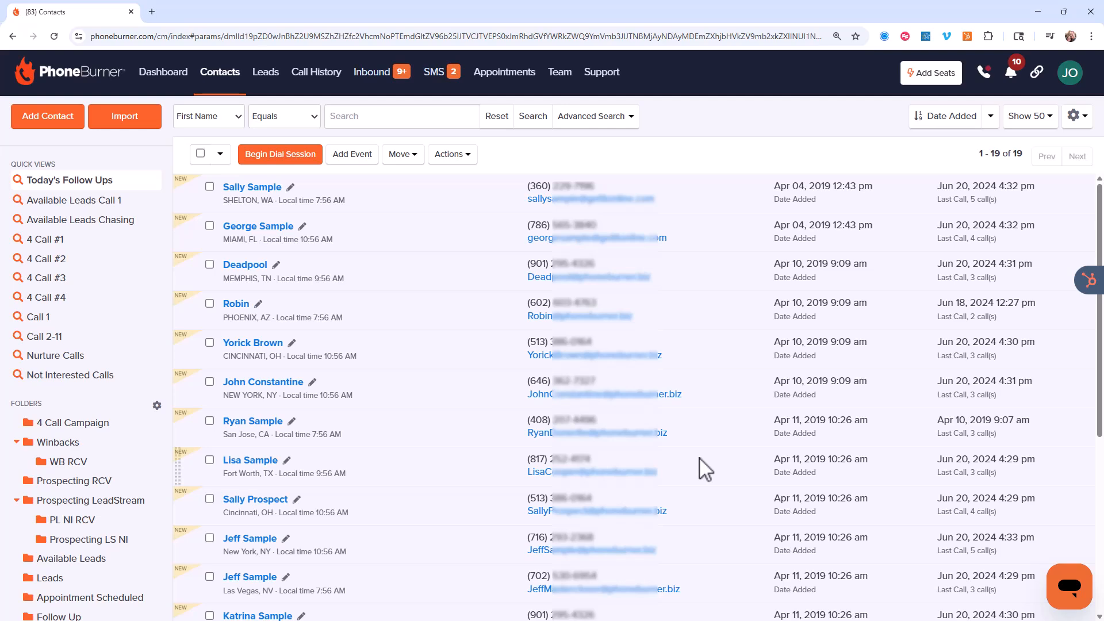
Run a fresh advanced search on Contacts for any contact that has the tag New Calling Campaign.
left_click(227, 73)
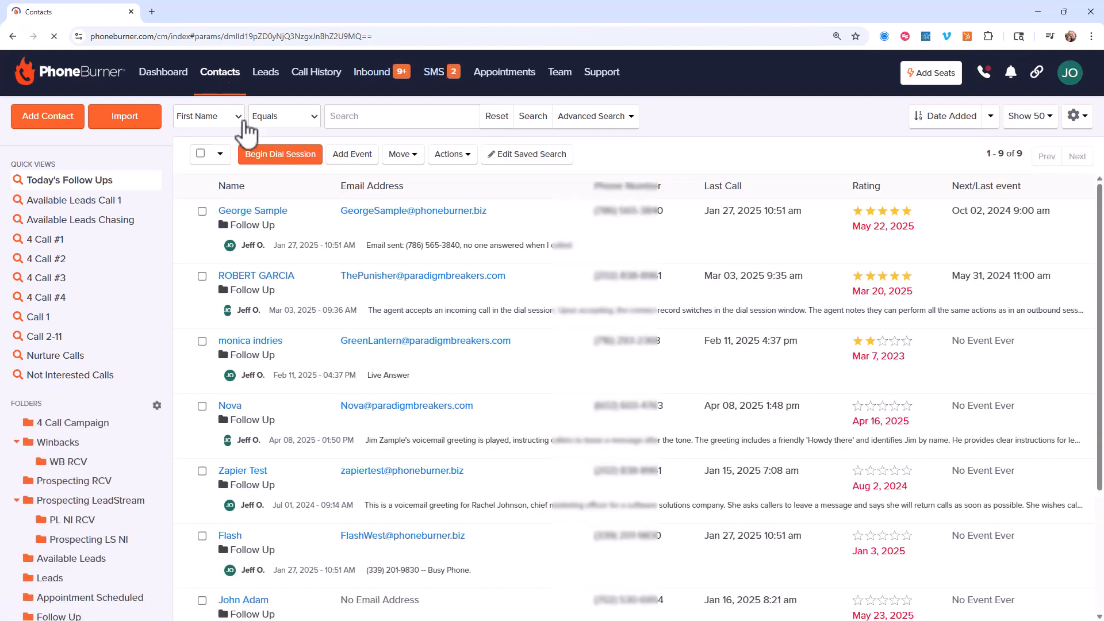
left_click(618, 122)
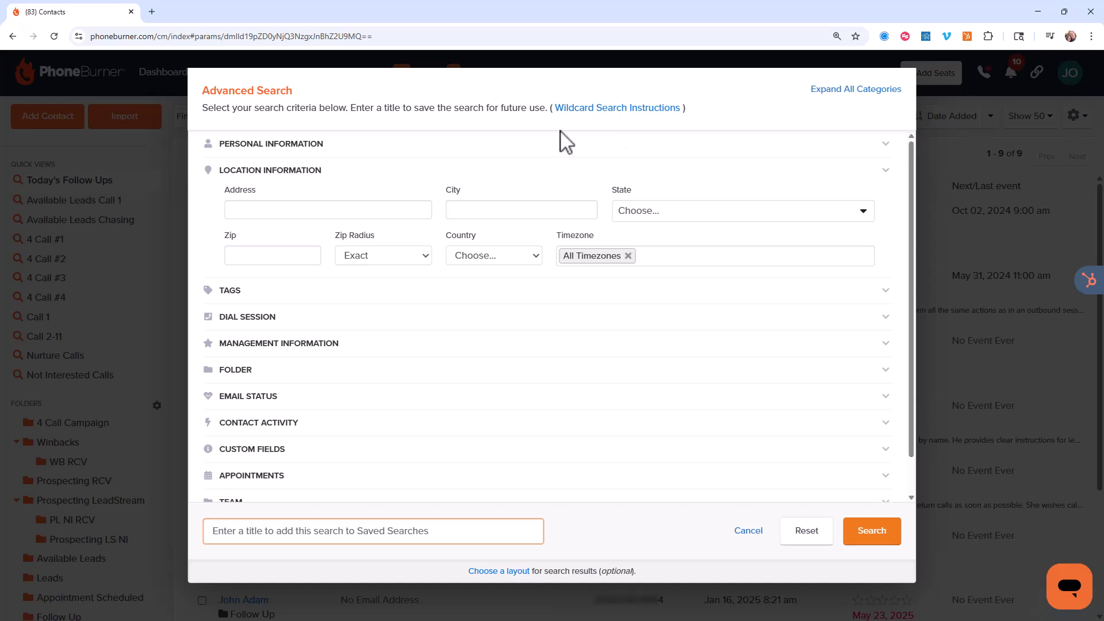
left_click(306, 149)
left_click(307, 150)
left_click(286, 171)
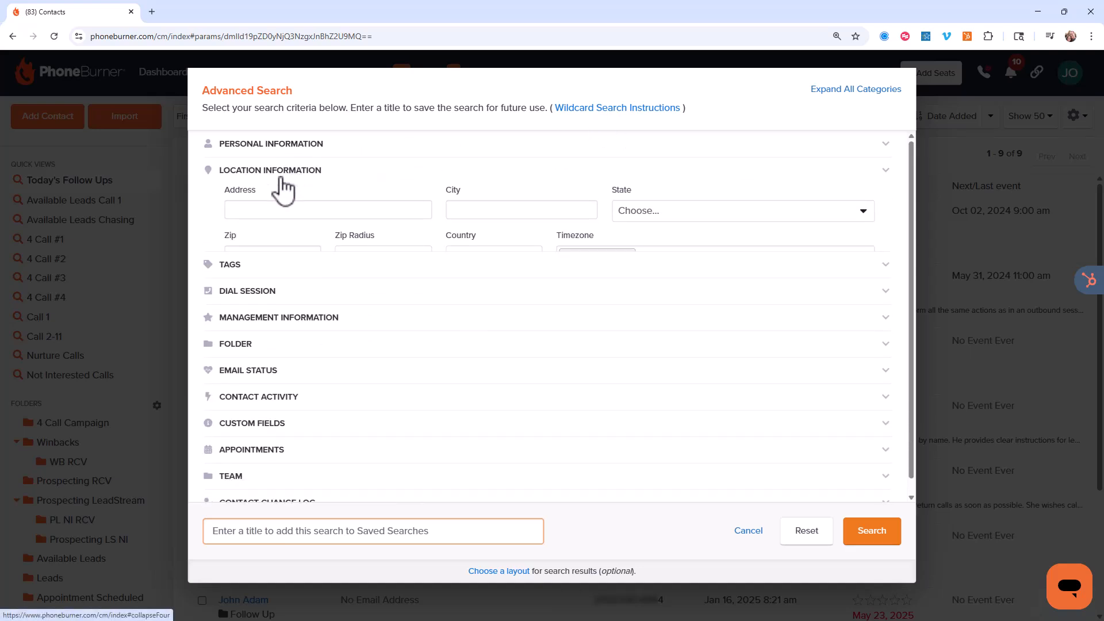
left_click(271, 198)
left_click(413, 238)
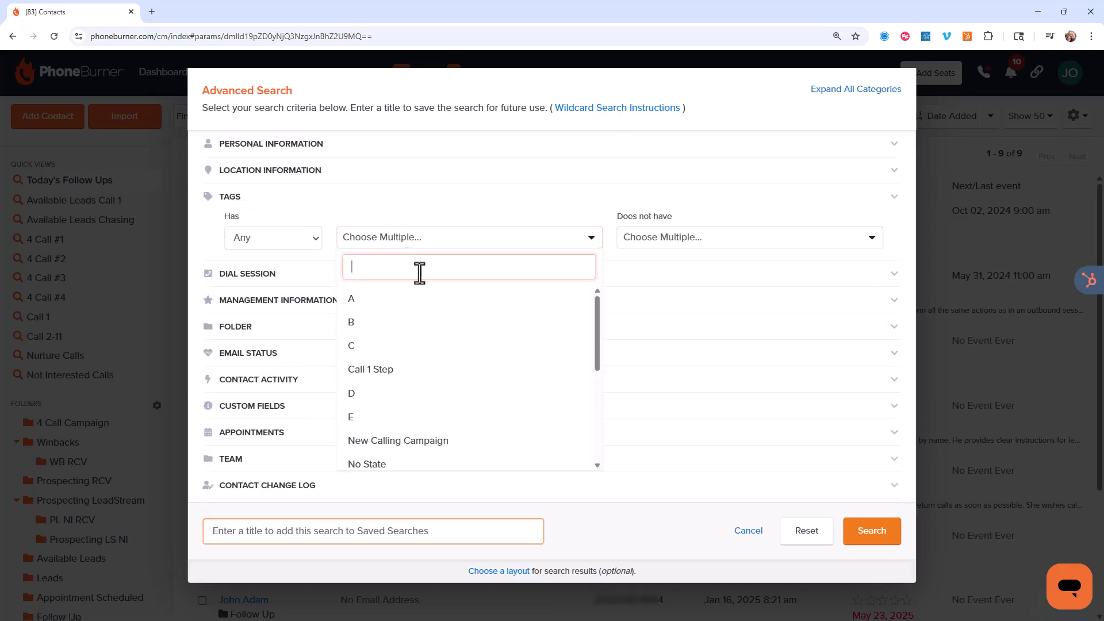
scroll(438, 348, "down", 3)
scroll(410, 355, "up", 3)
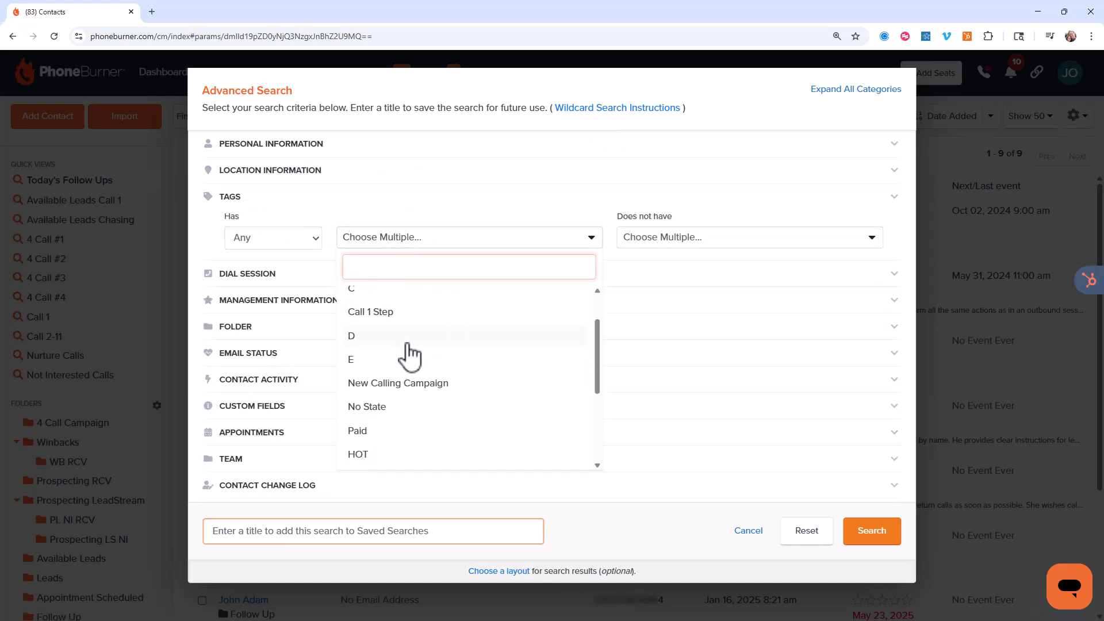
left_click(385, 383)
left_click(857, 531)
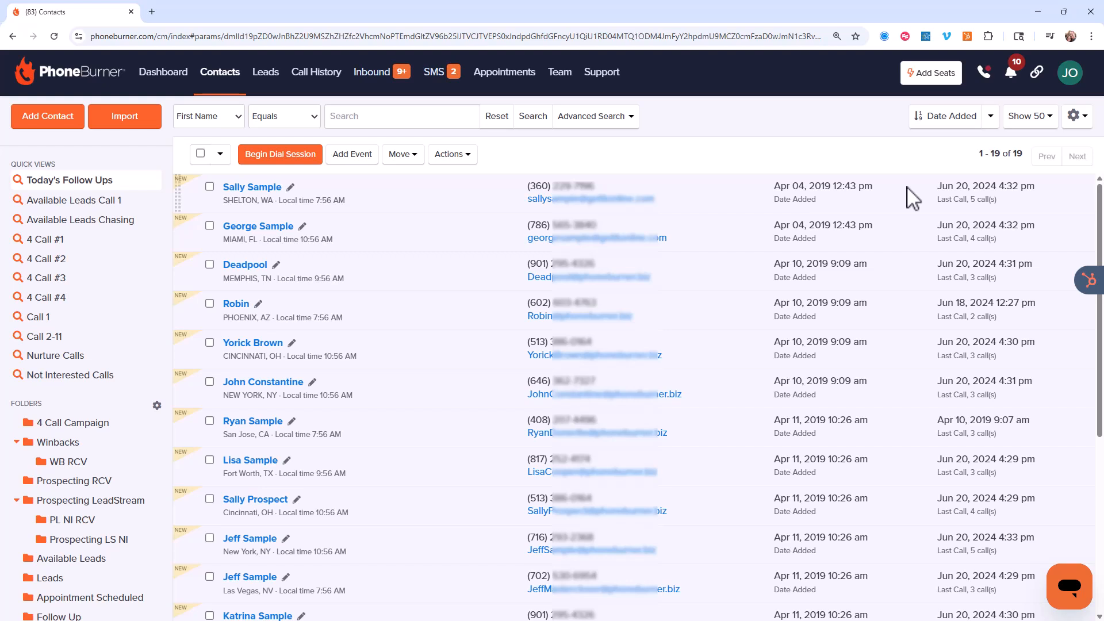
left_click(606, 120)
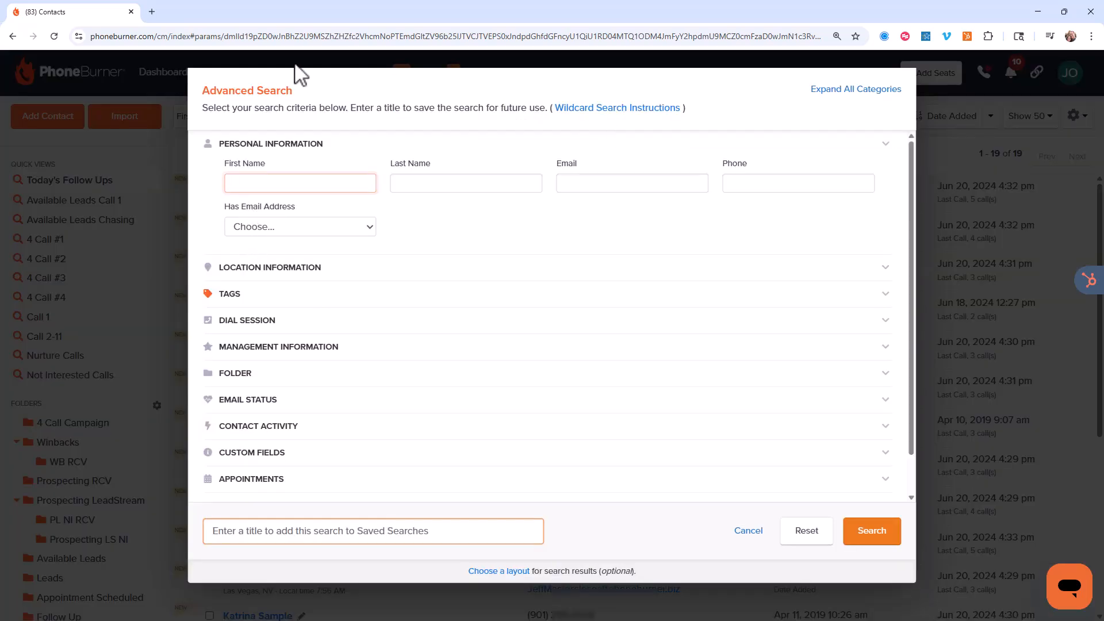
left_click(276, 147)
left_click(270, 199)
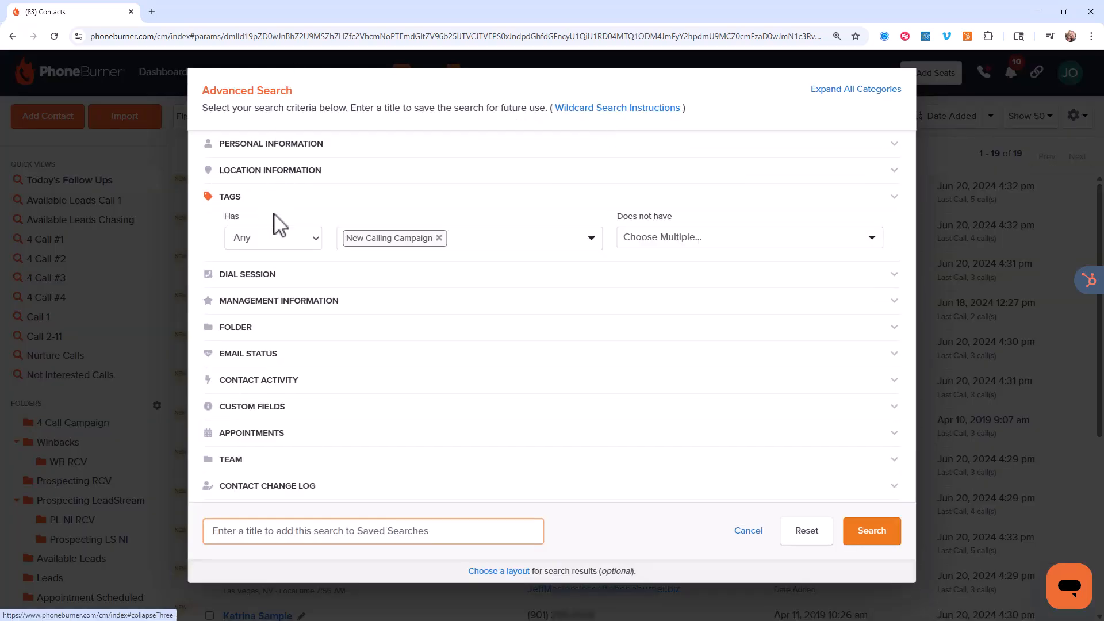
left_click(288, 530)
type("NC")
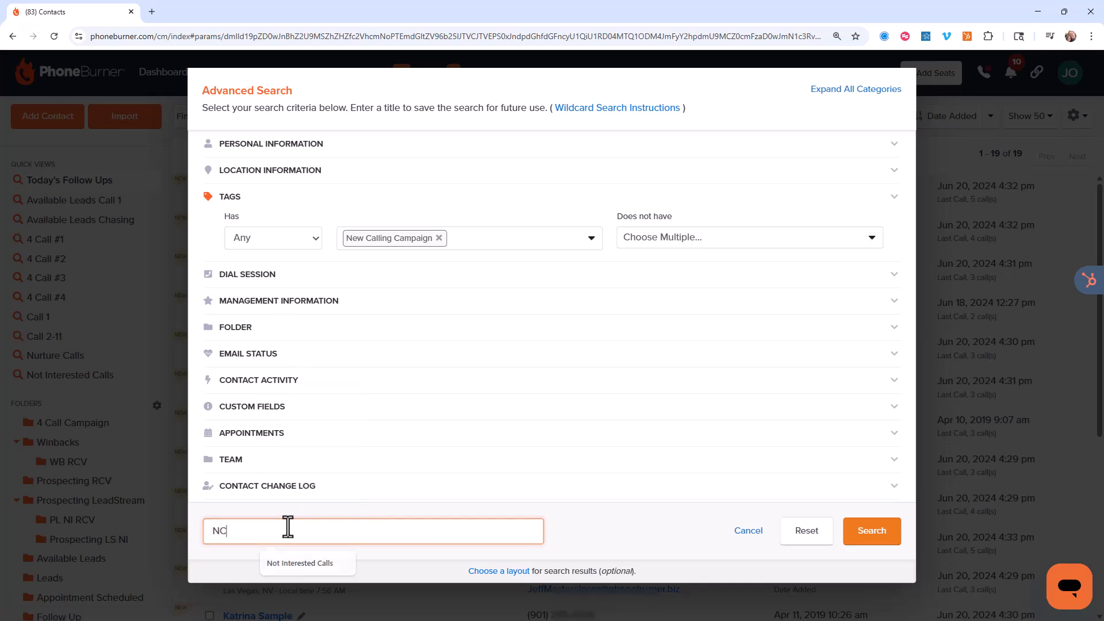
type(" Call 1")
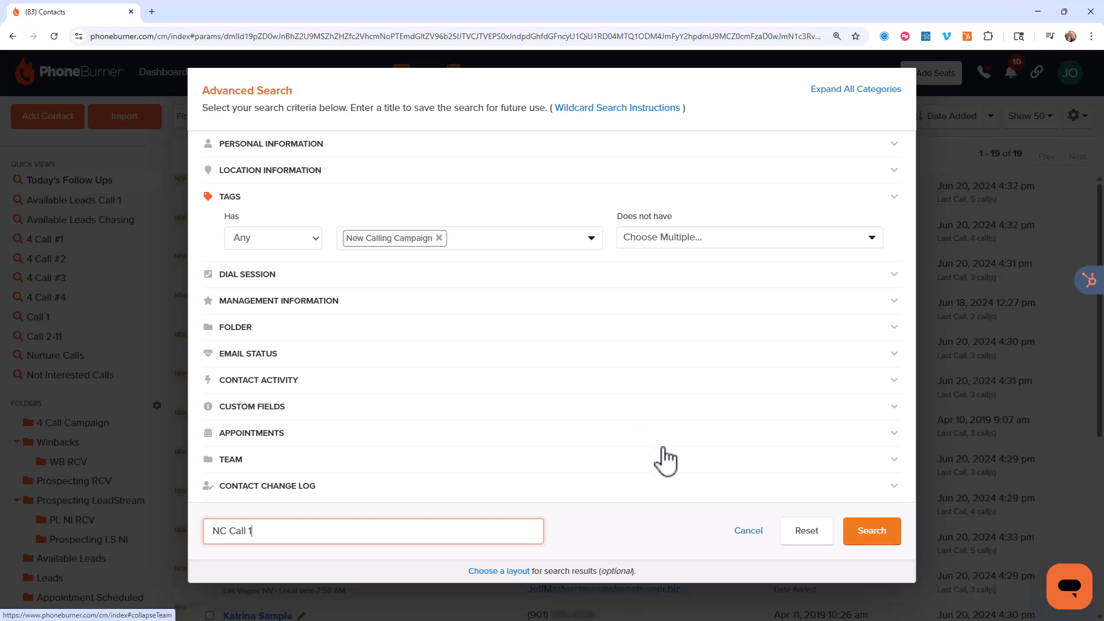
left_click(747, 530)
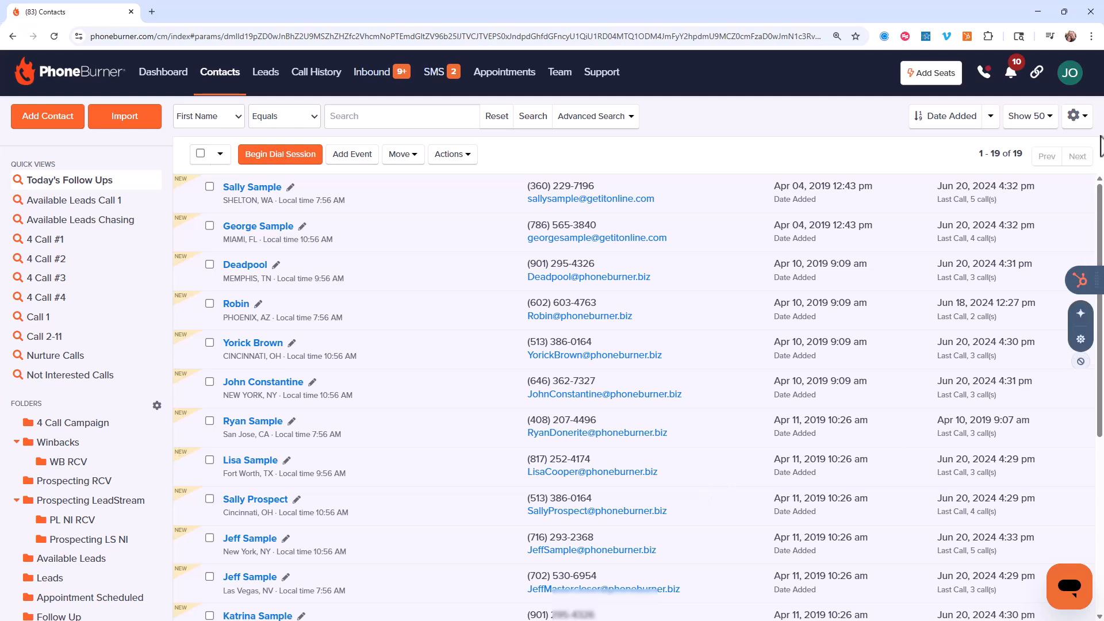
Open the Dispositions page of the Dial Sessions settings and look through the existing dialing sets.
left_click(1073, 78)
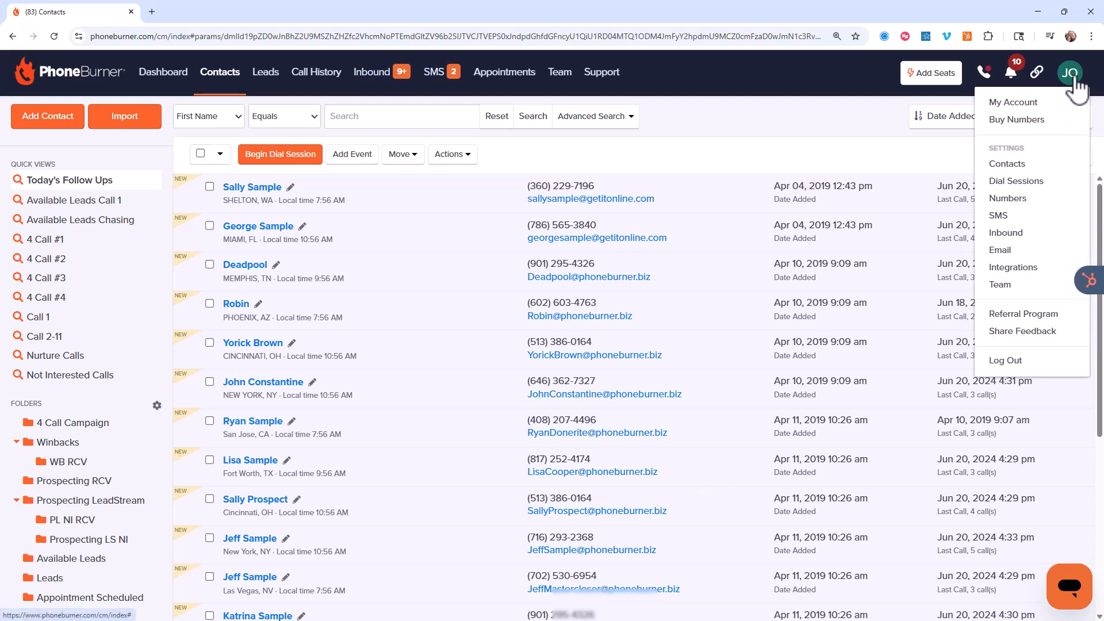
left_click(1026, 183)
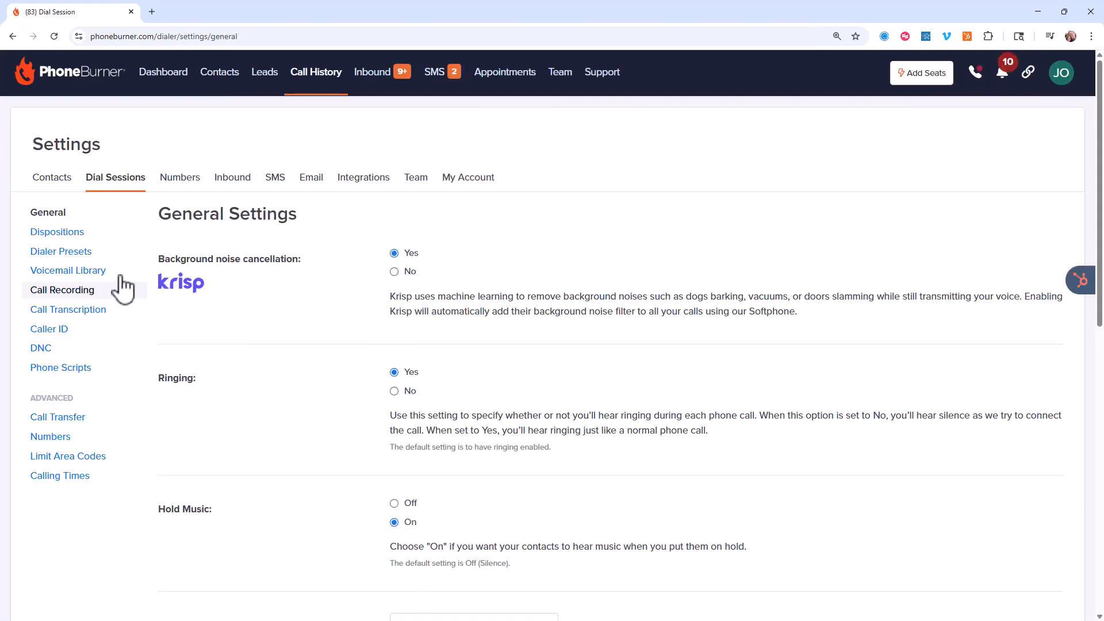
left_click(46, 238)
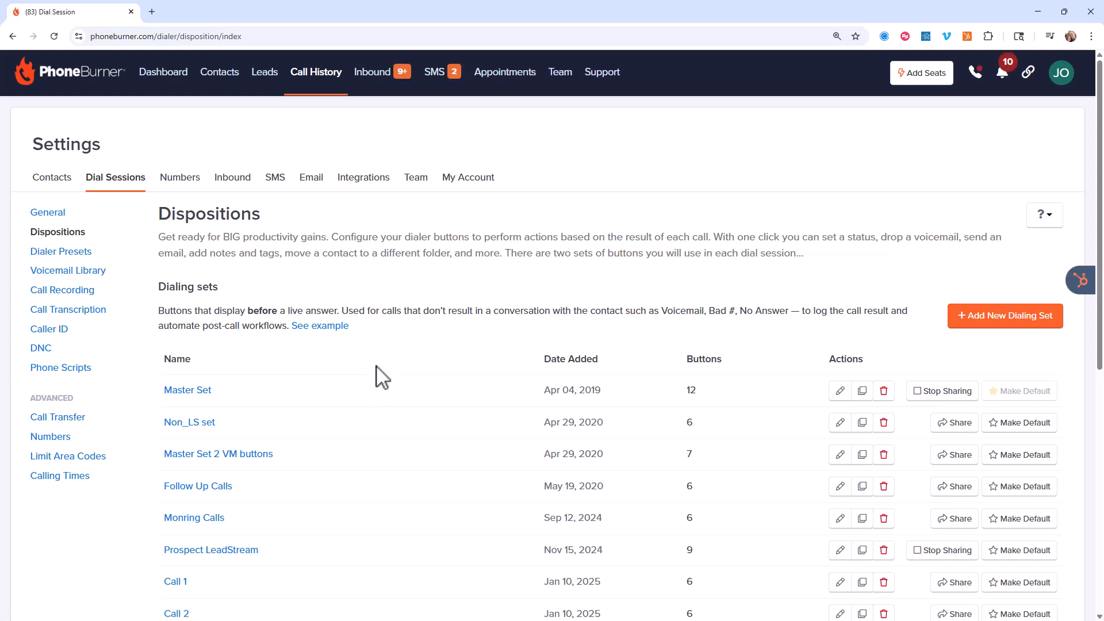
scroll(379, 377, "down", 2)
scroll(401, 413, "down", 2)
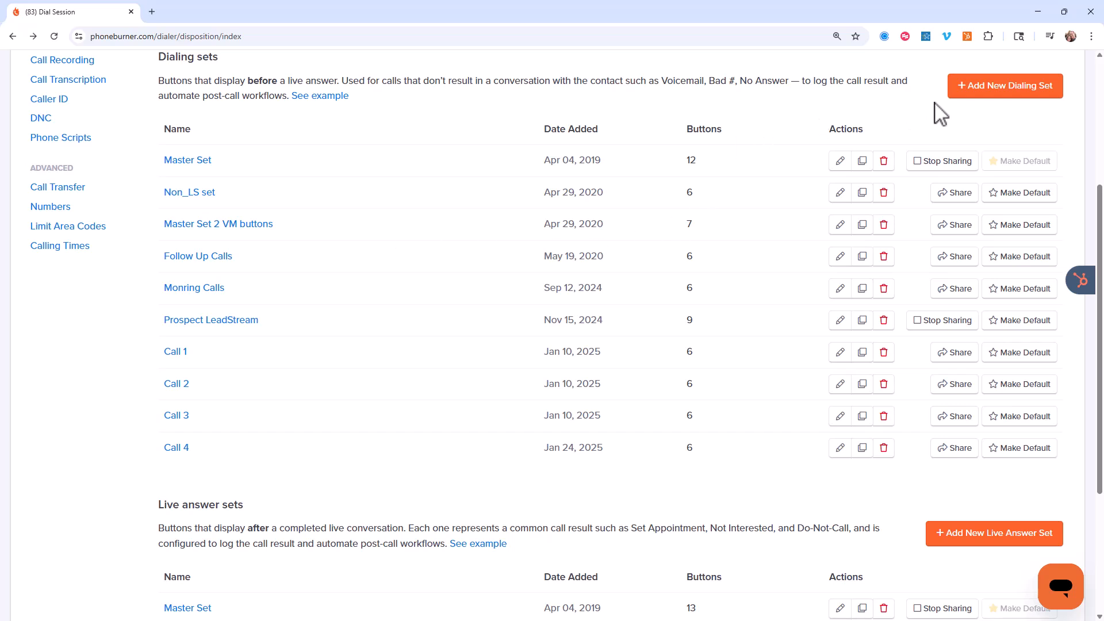
Create a new dialing set named New Campaign Call 1.
left_click(1000, 88)
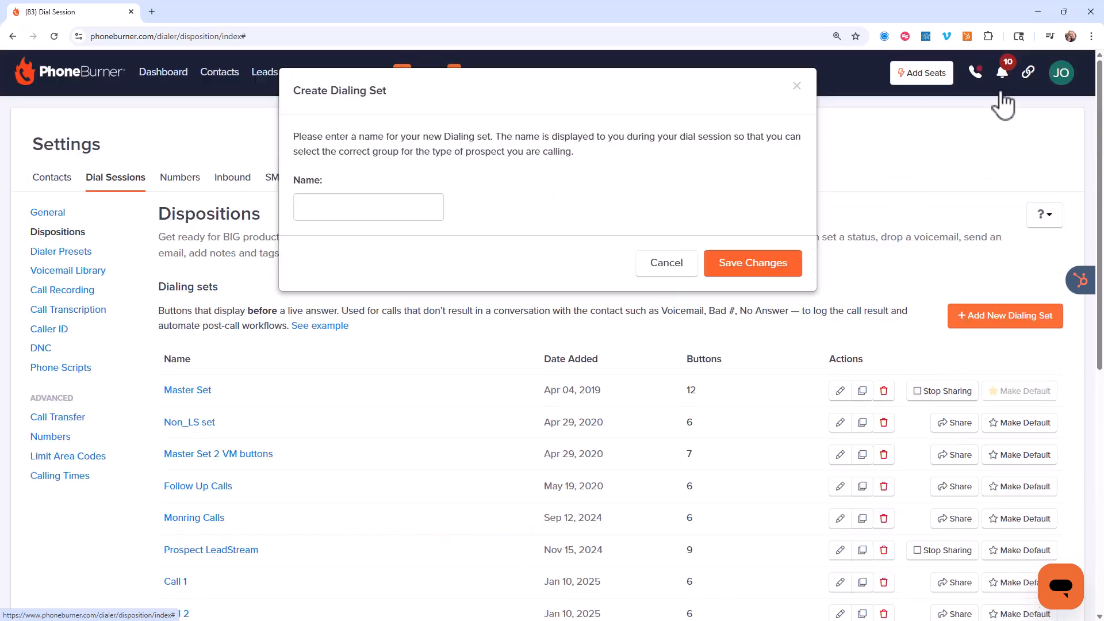
left_click(427, 214)
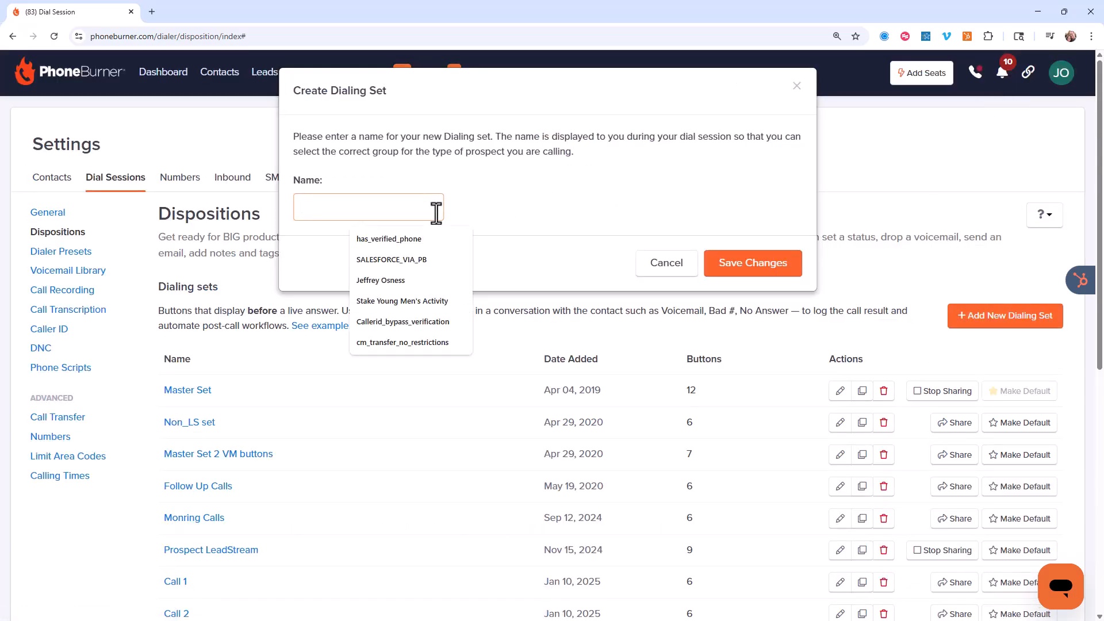
type("New Campaign Call 1")
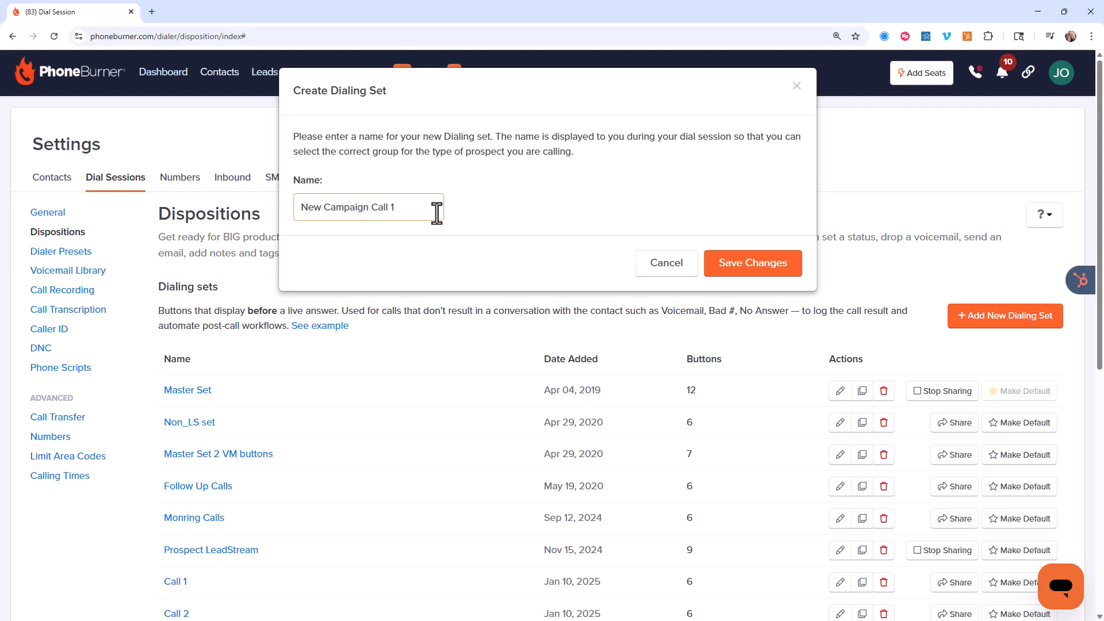
left_click(772, 267)
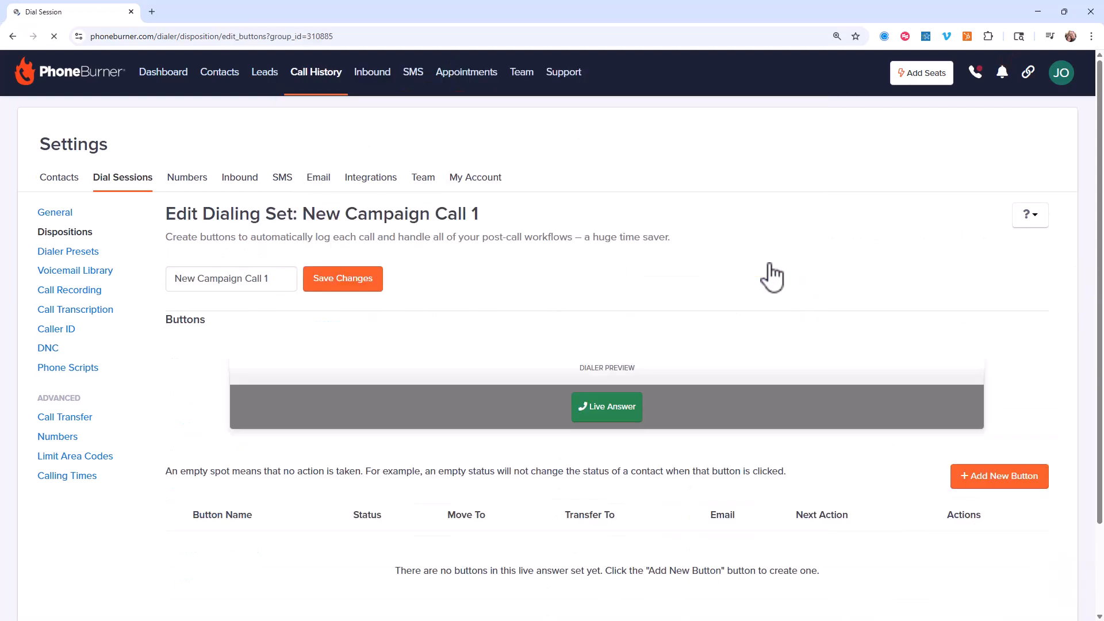
Add a new disposition button to the New Campaign Call 1 dialing set and label it VM Call 1.
scroll(654, 307, "down", 2)
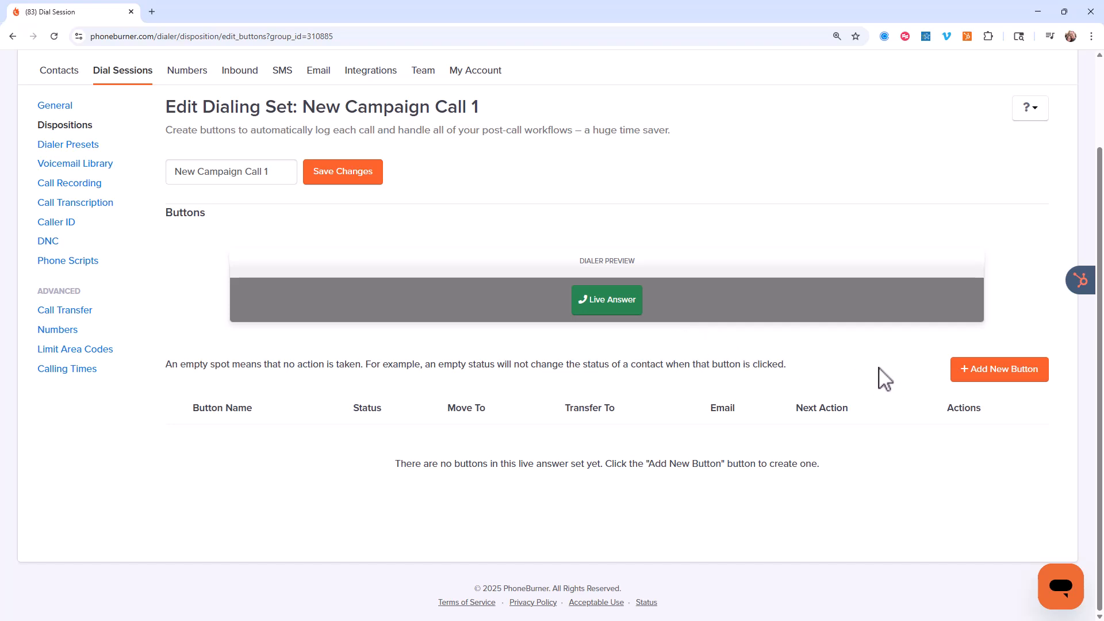
left_click(995, 388)
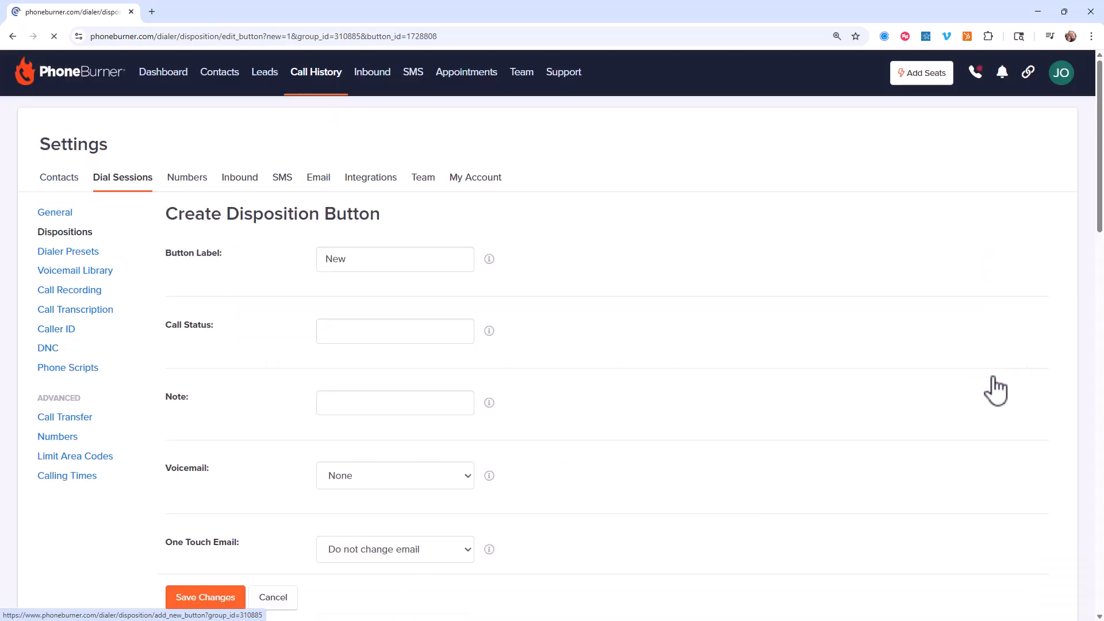
left_click(364, 251)
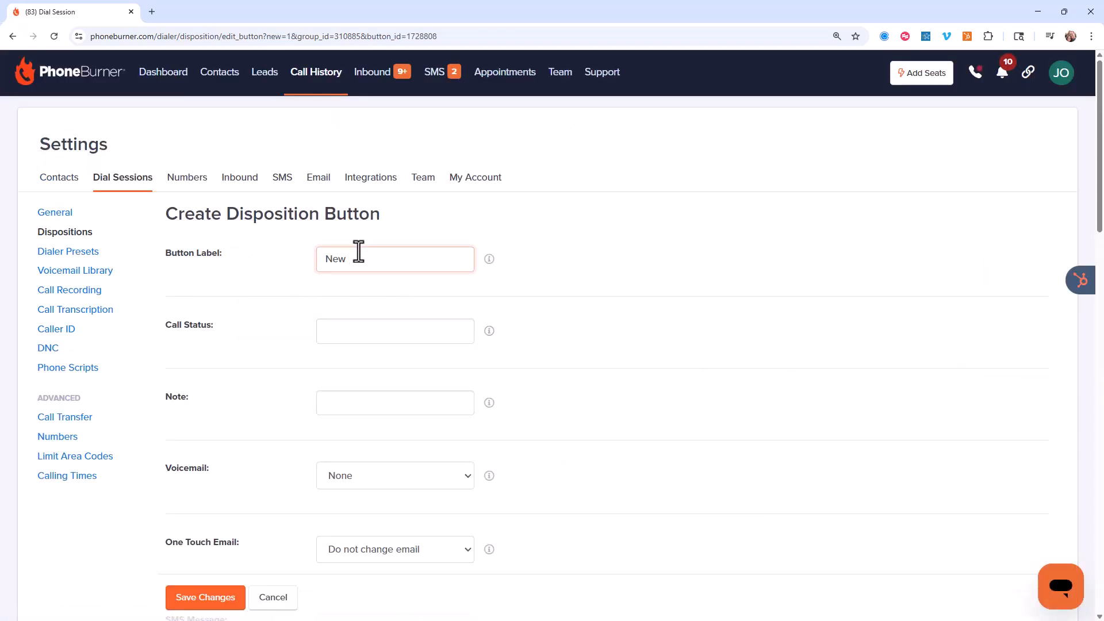
left_click_drag(359, 251, 271, 293)
type("VM ")
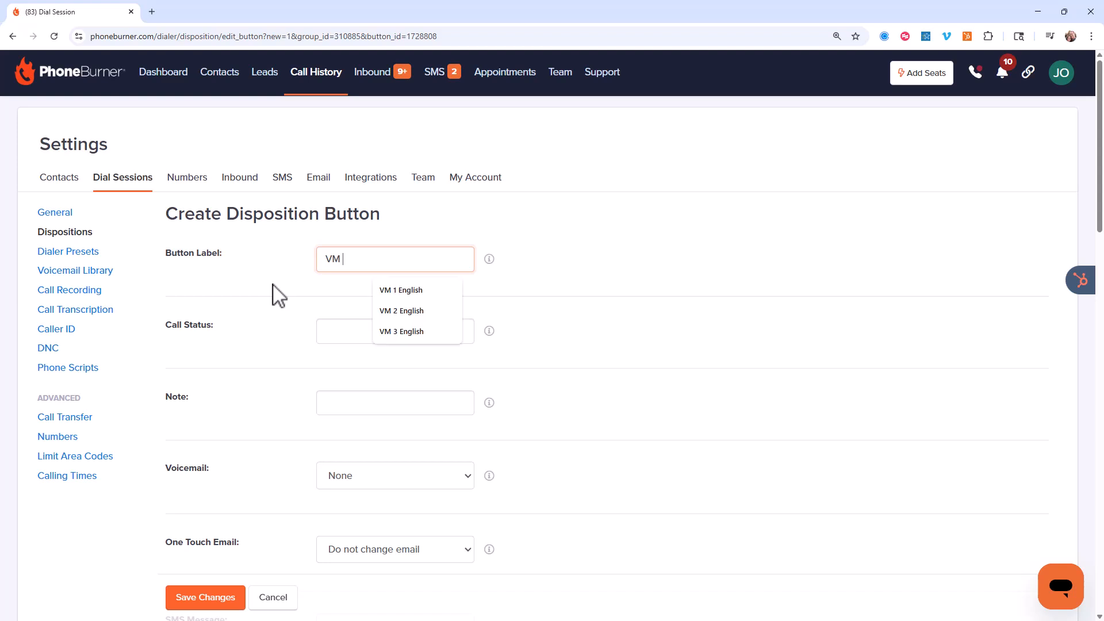
type("Call 1")
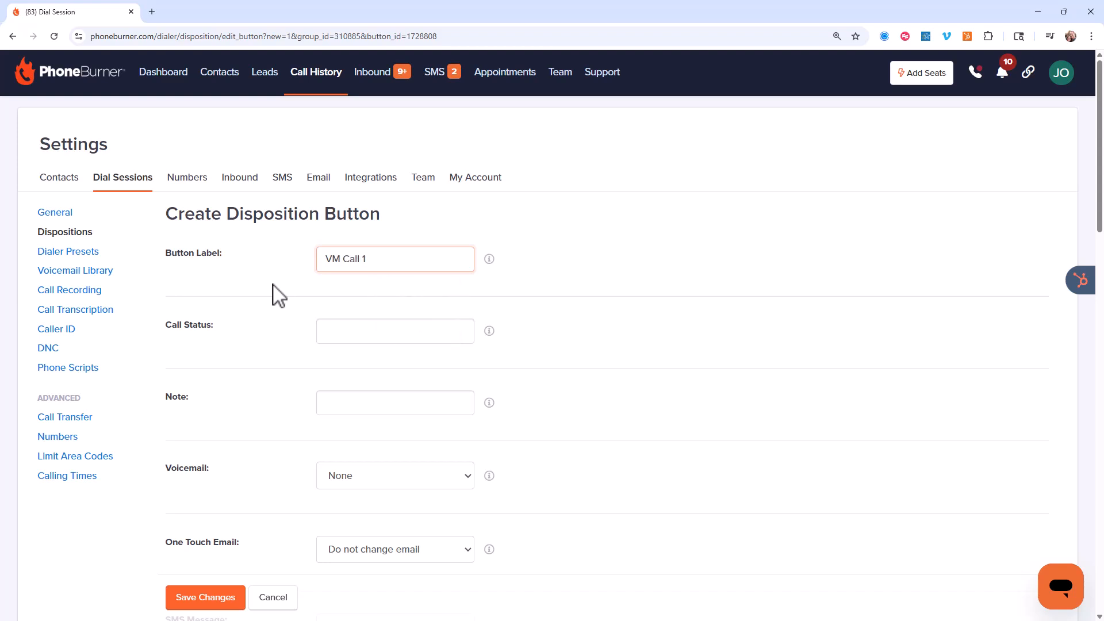
left_click(347, 331)
scroll(586, 480, "down", 2)
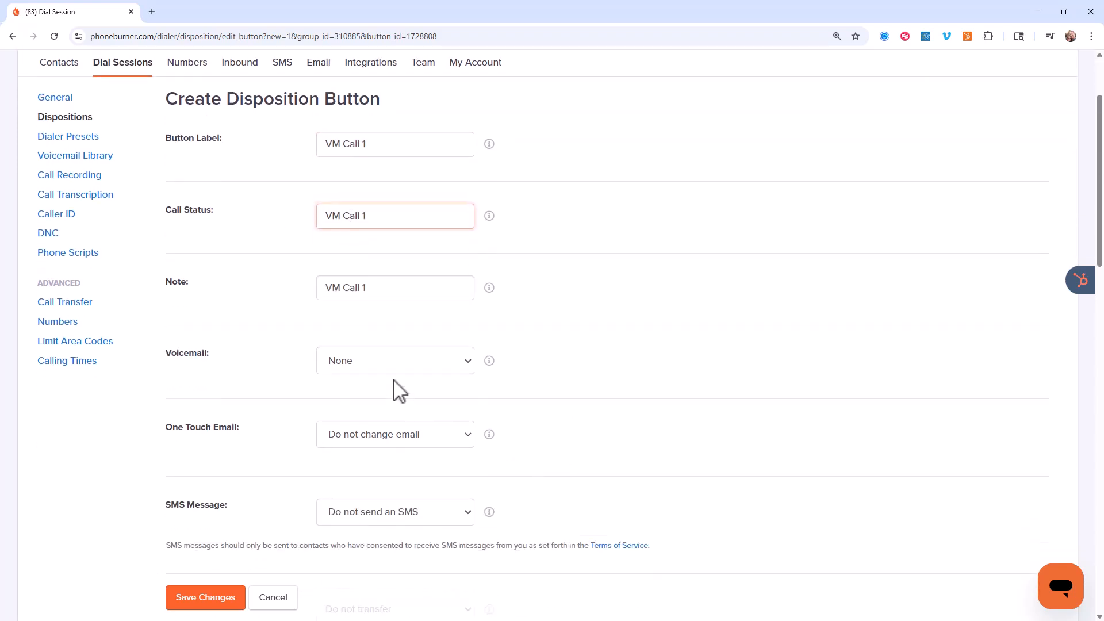
left_click(396, 362)
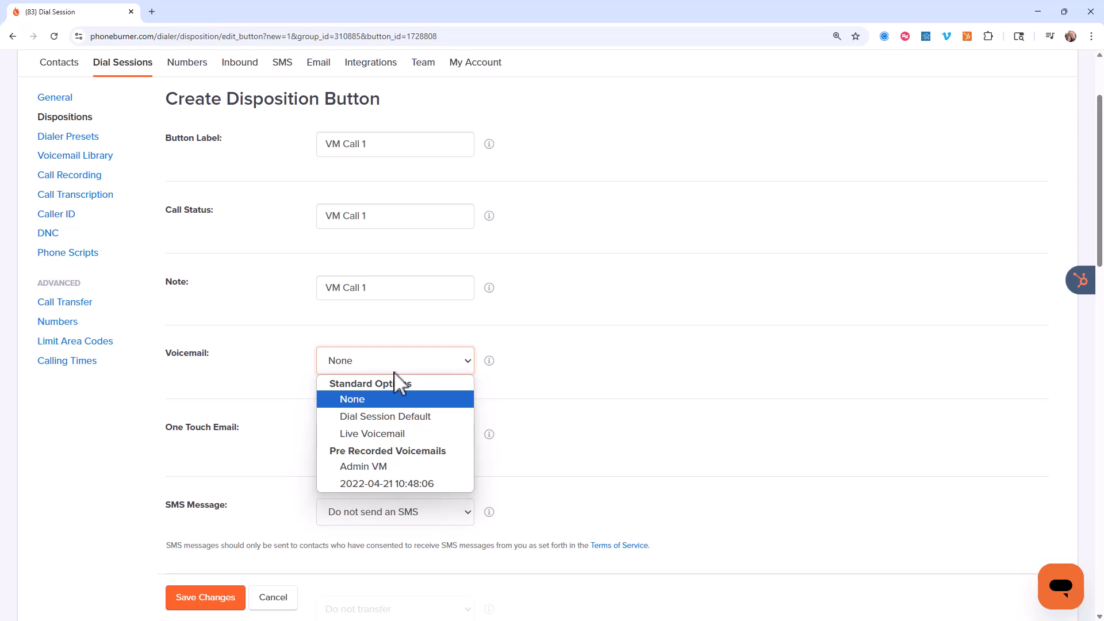
left_click(361, 483)
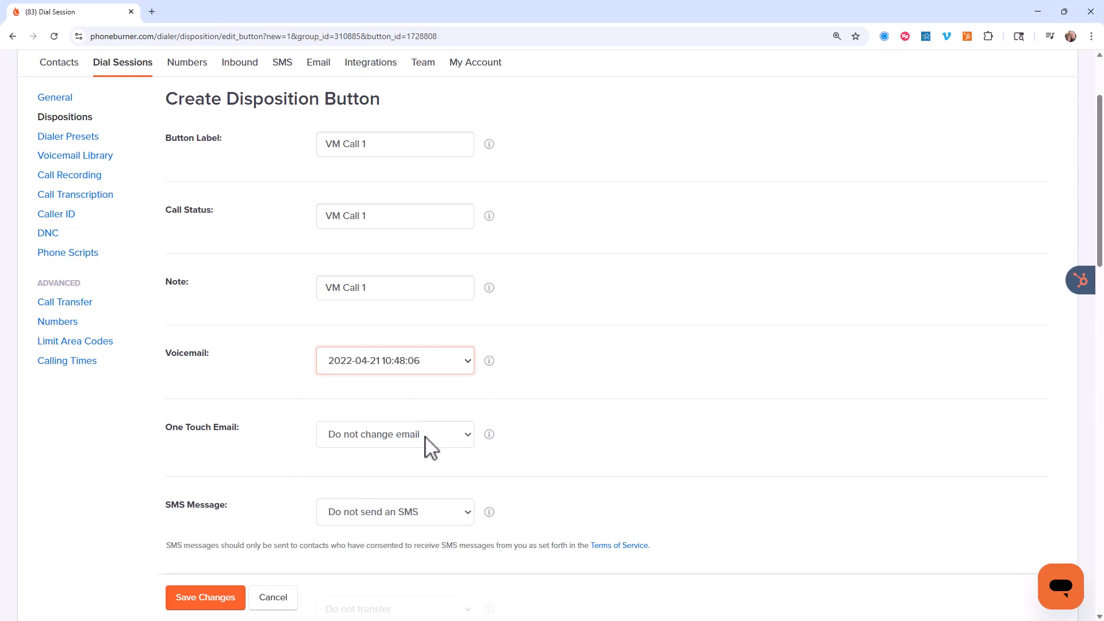
scroll(527, 425, "down", 1)
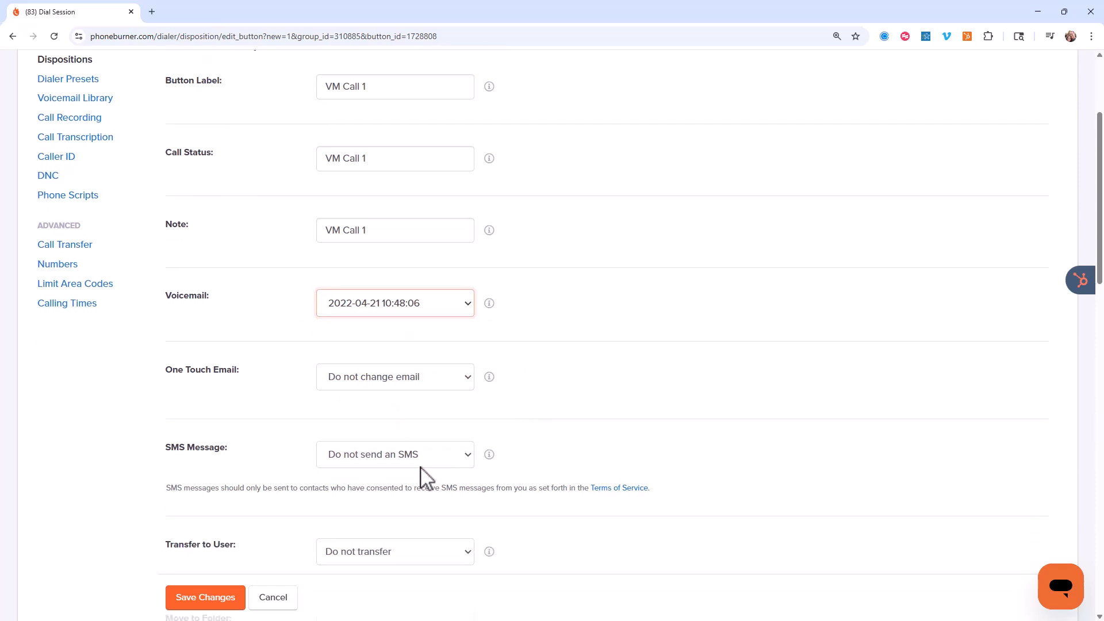
left_click(370, 384)
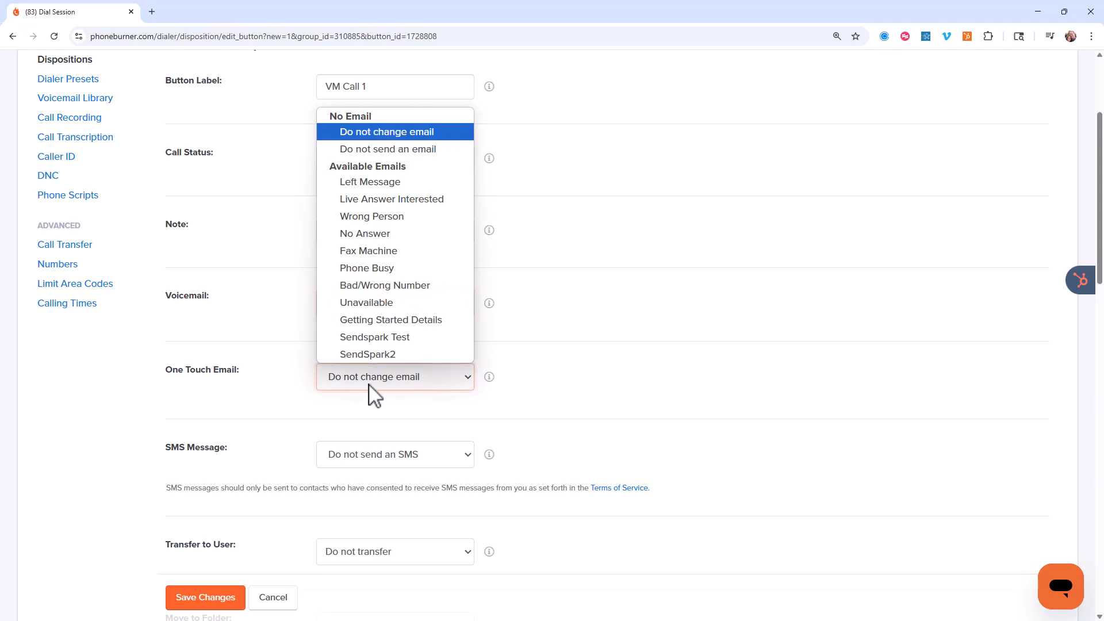
left_click(375, 185)
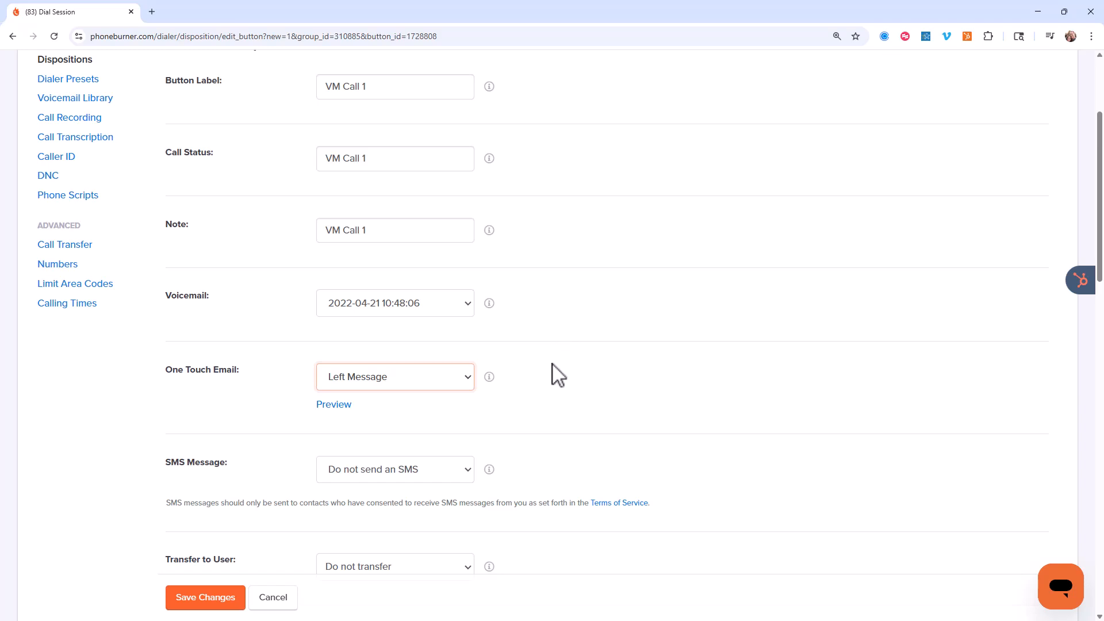
Check the SMS Message options available for the VM Call 1 button.
scroll(551, 385, "down", 1)
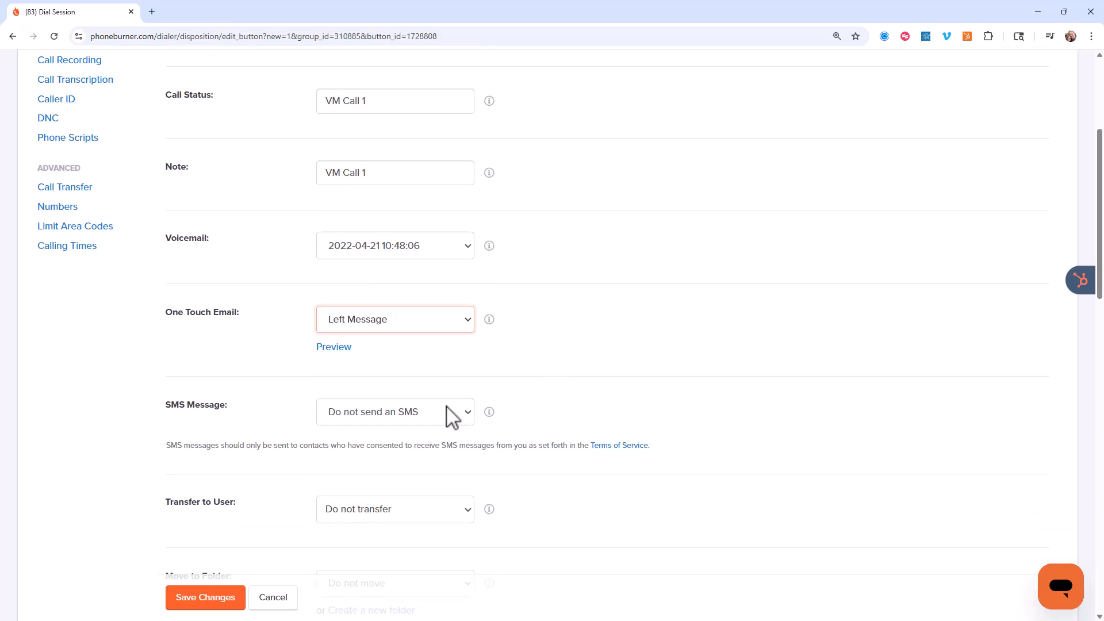
left_click(448, 412)
left_click(545, 393)
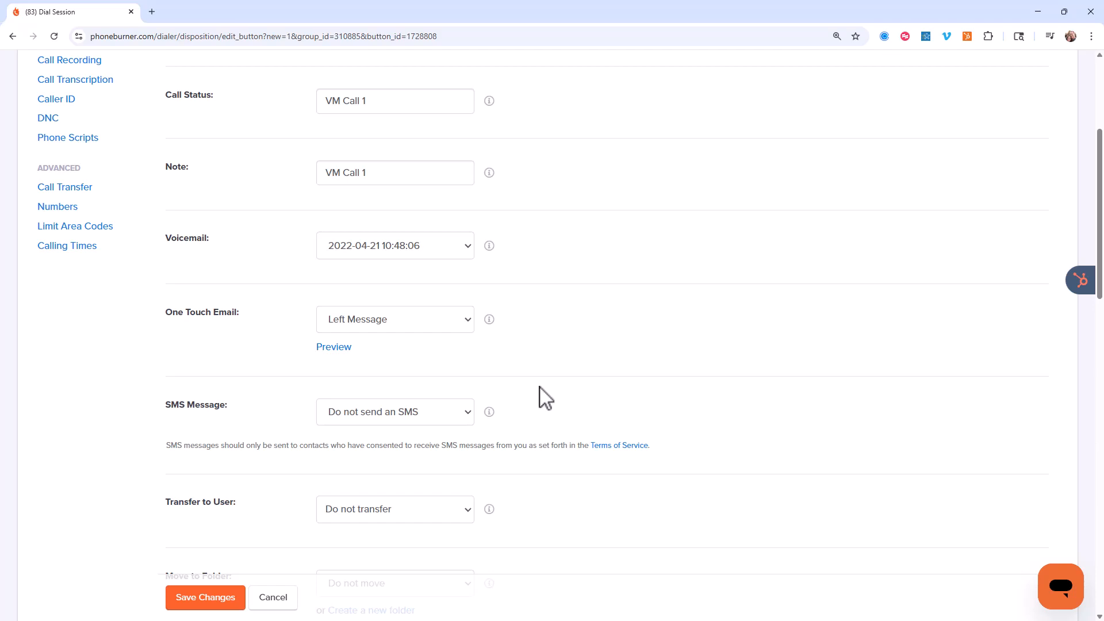
Set the VM Call 1 button to remove the New Calling Campaign tag from contacts.
scroll(541, 390, "down", 6)
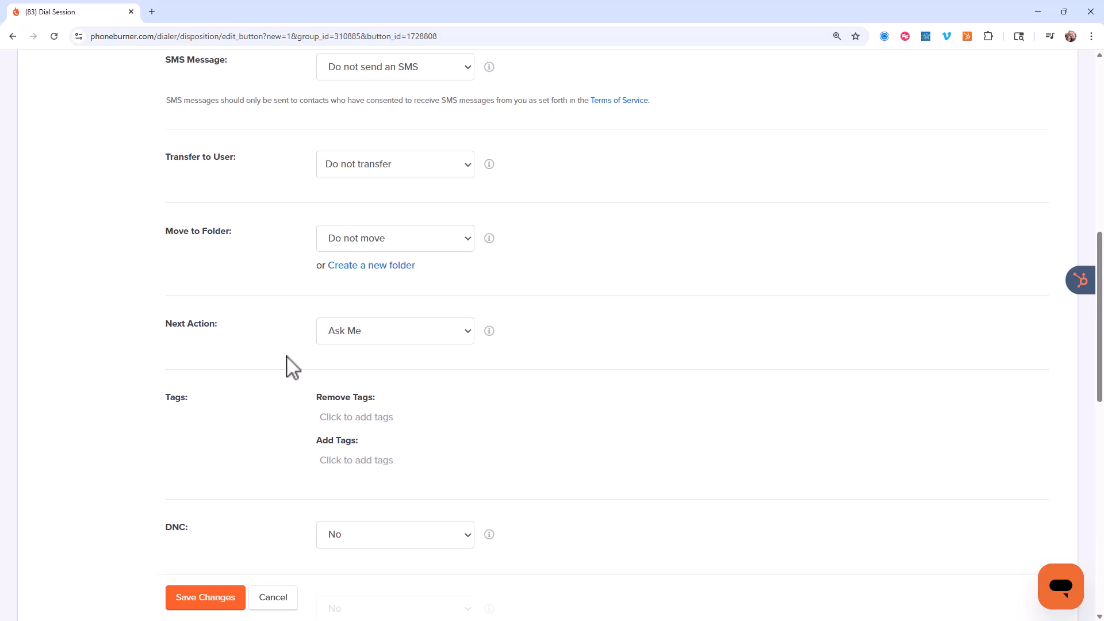
scroll(224, 379, "down", 1)
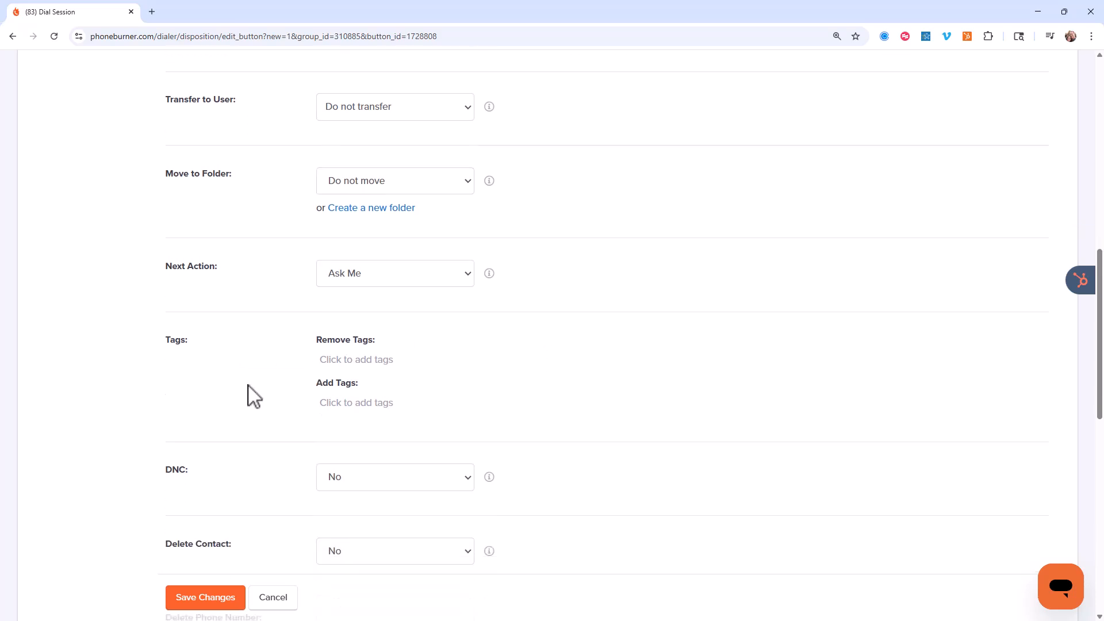
left_click(360, 360)
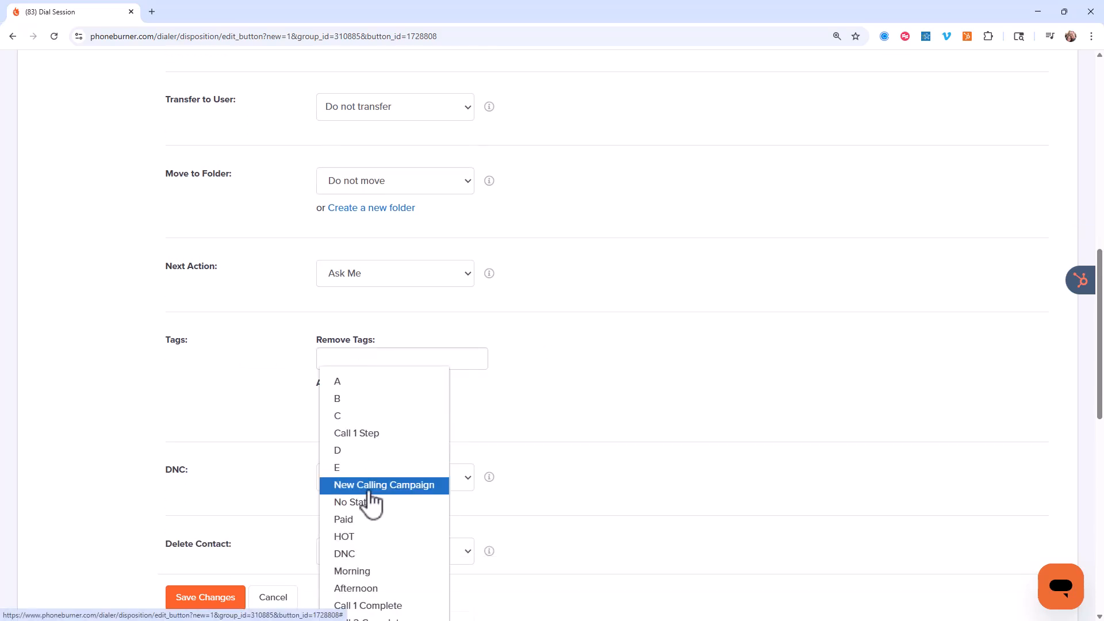
left_click(371, 489)
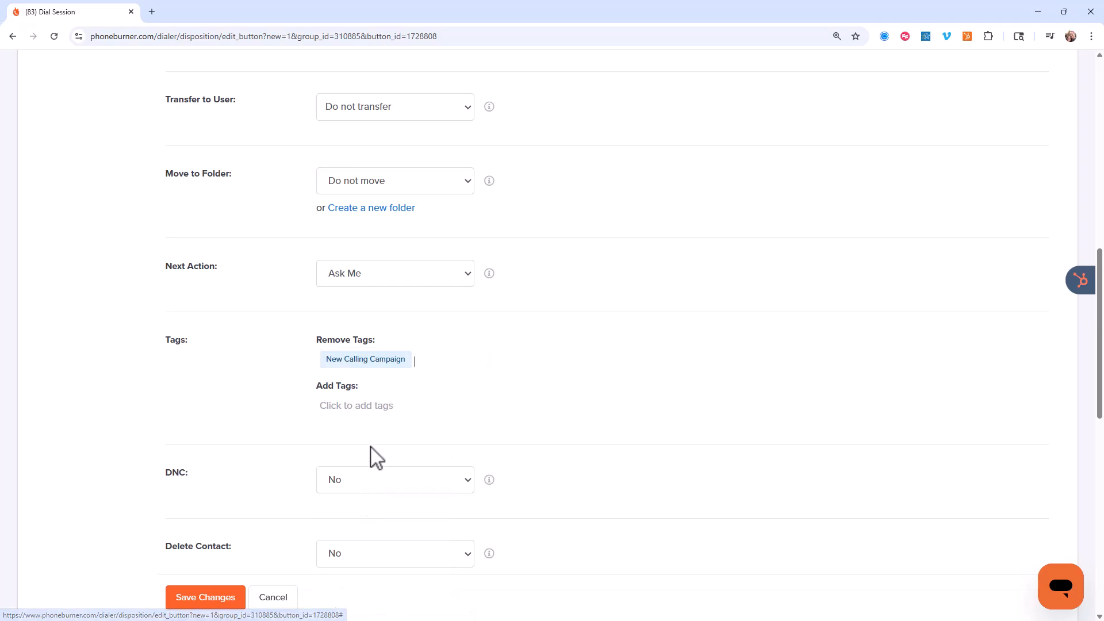
Set the VM Call 1 button to add a new tag named NCC Call 2, and save the button.
left_click(362, 409)
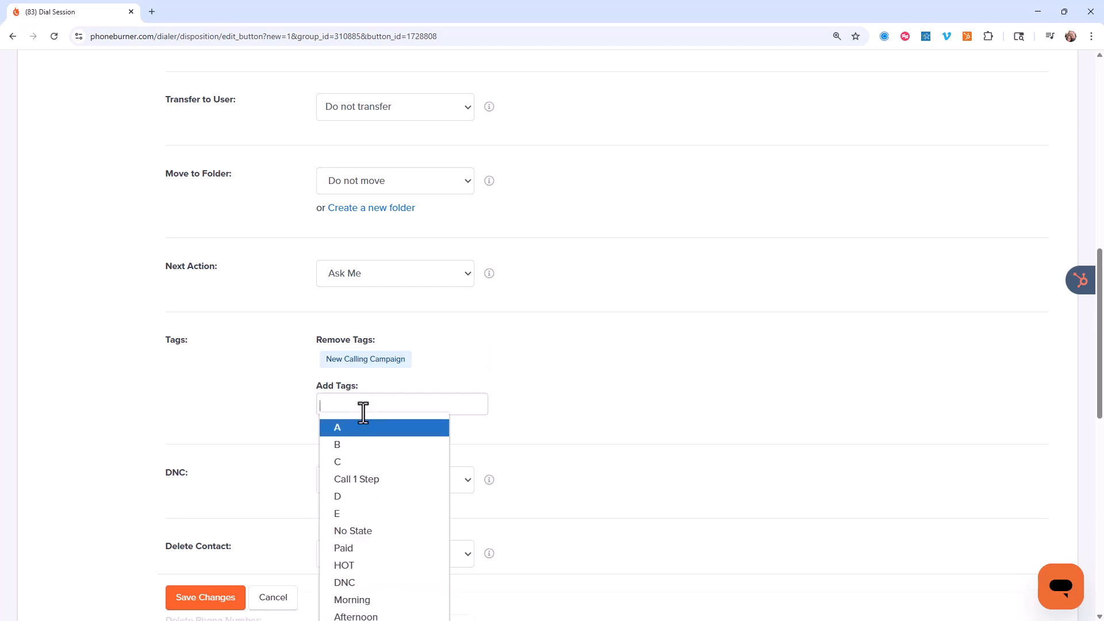
type("NCC")
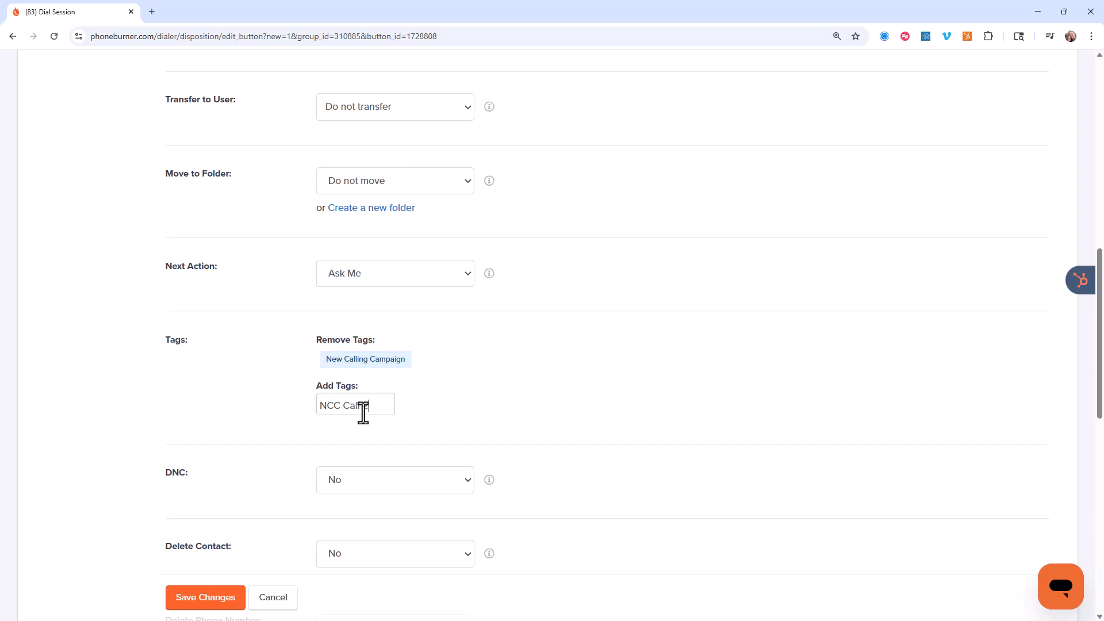
type(" Call 2")
left_click(443, 381)
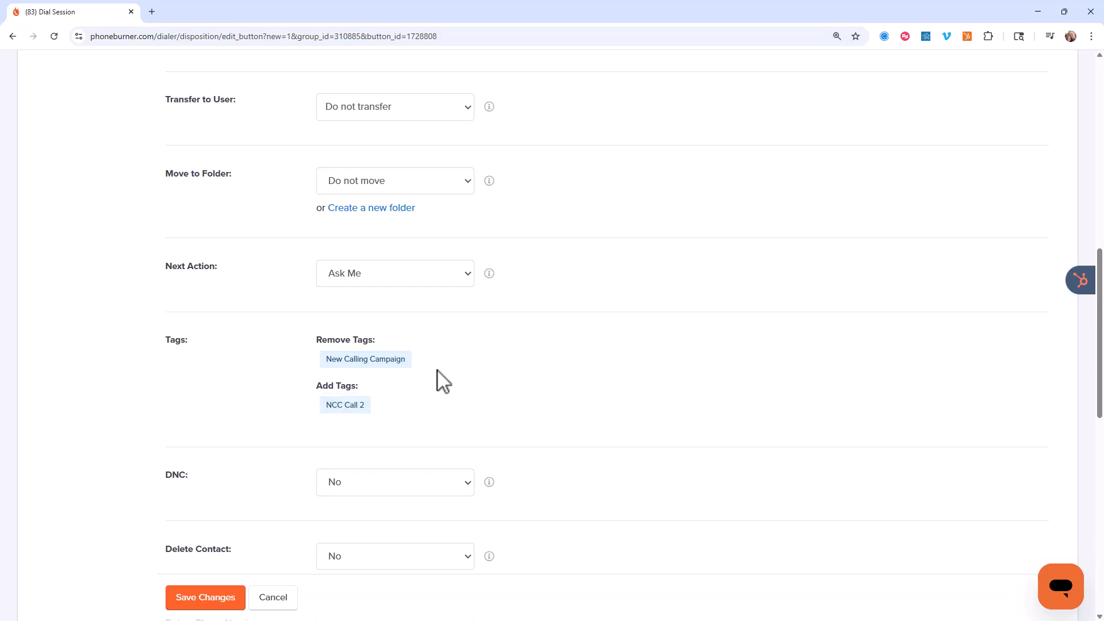
left_click(376, 423)
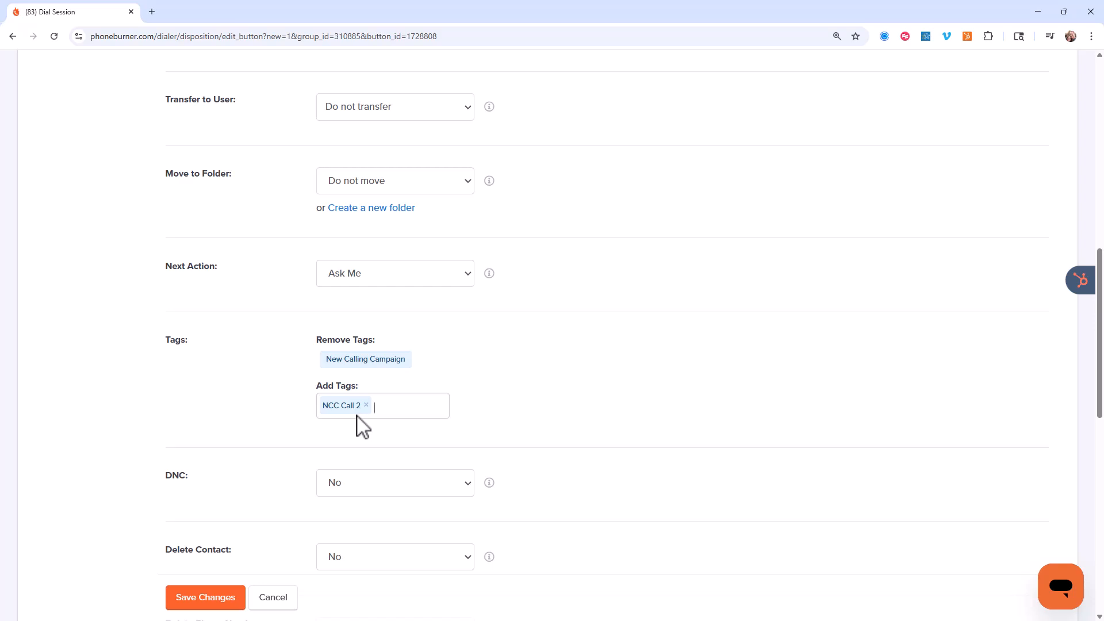
left_click(355, 365)
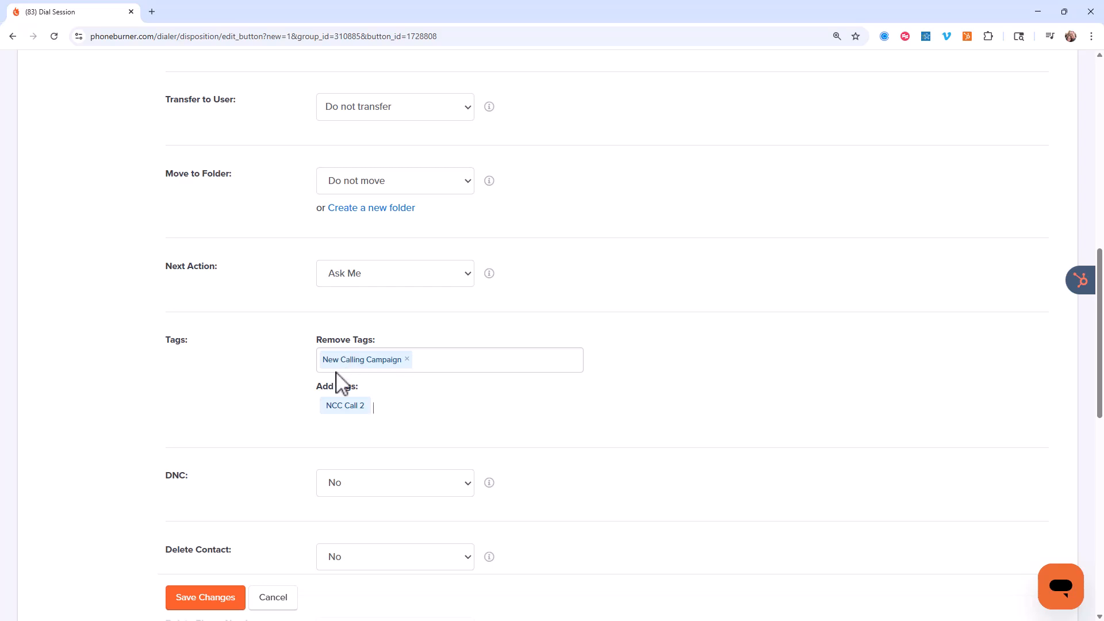
left_click(323, 401)
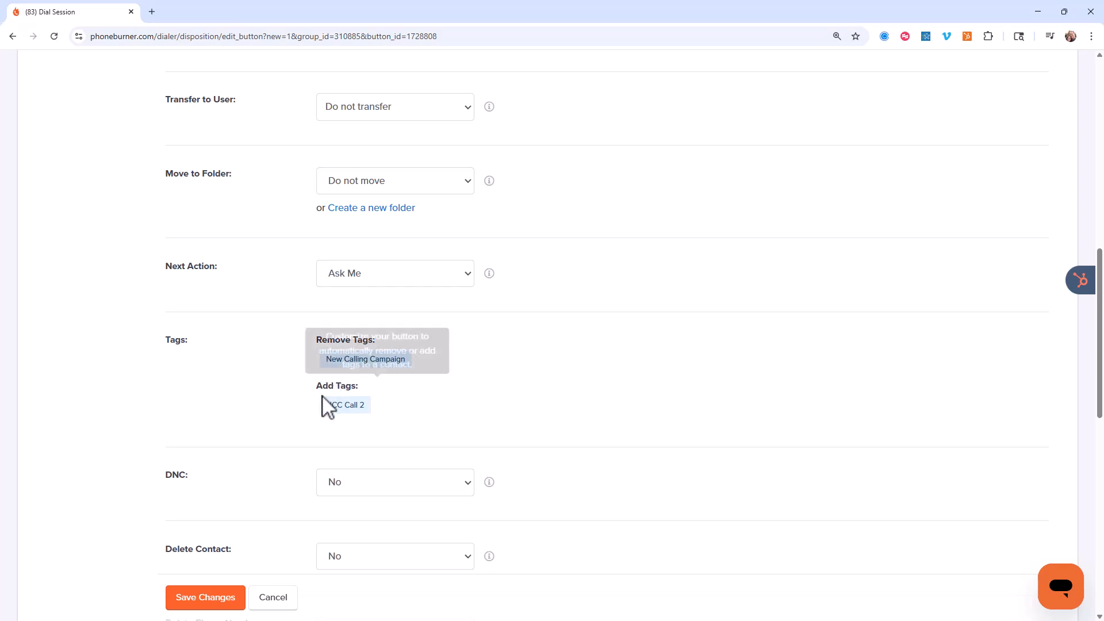
left_click(221, 601)
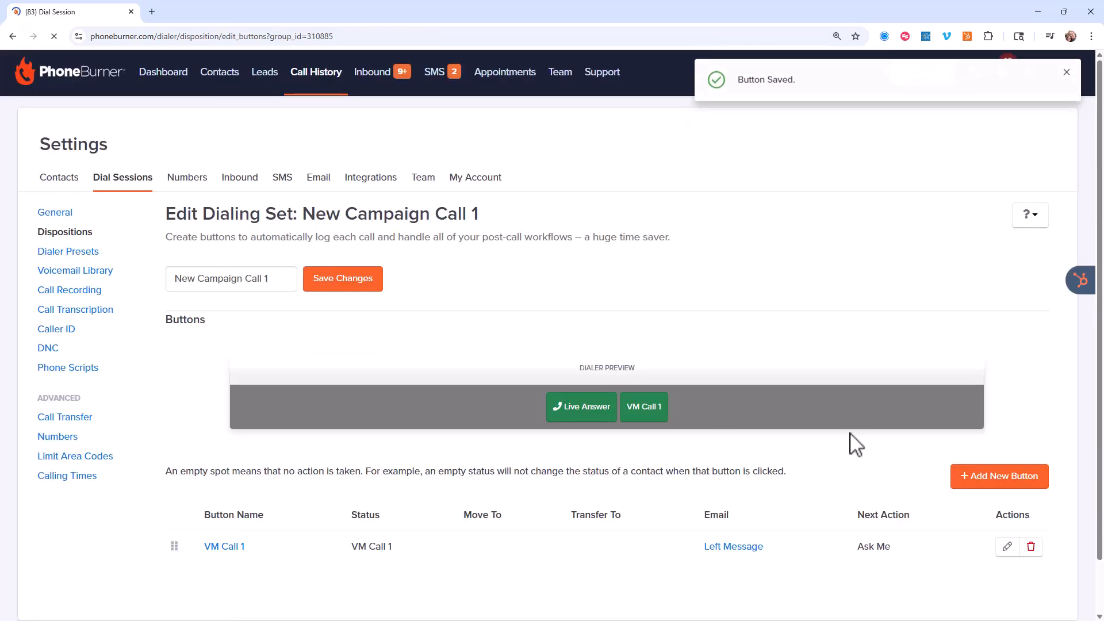
Add another disposition button to the dialing set with No Answer as its label, call status and note.
left_click(980, 483)
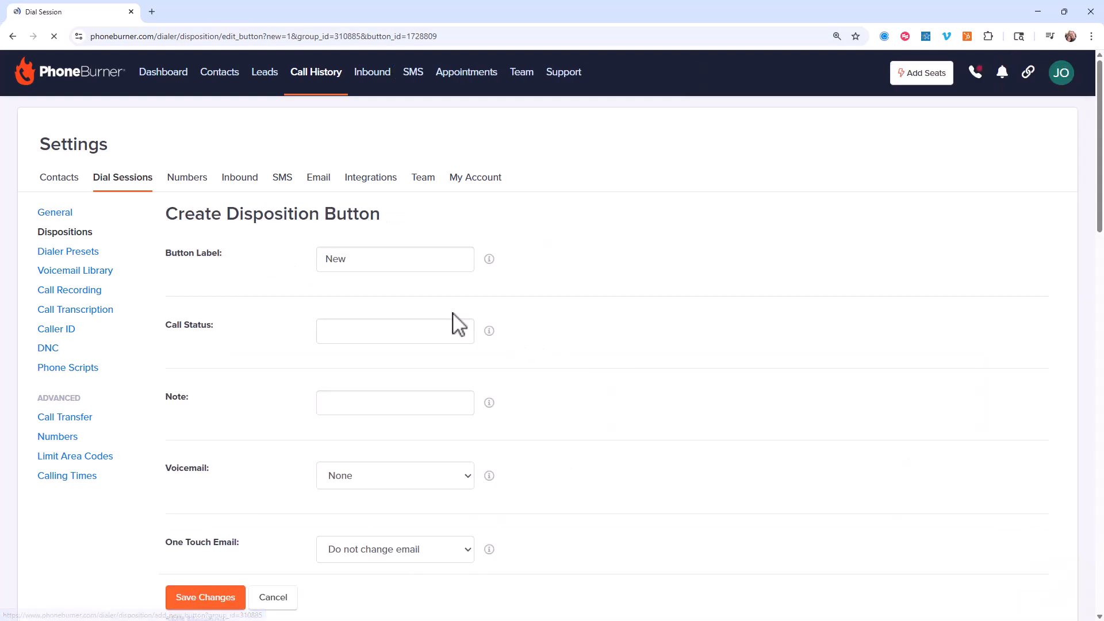
left_click_drag(384, 264, 308, 269)
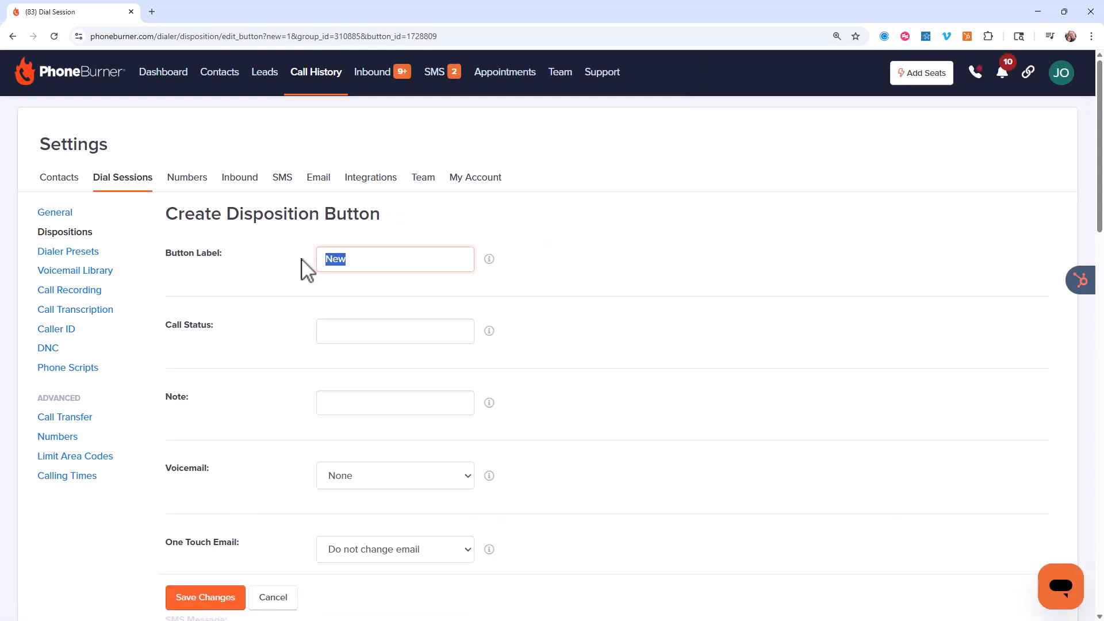
type("No Answer")
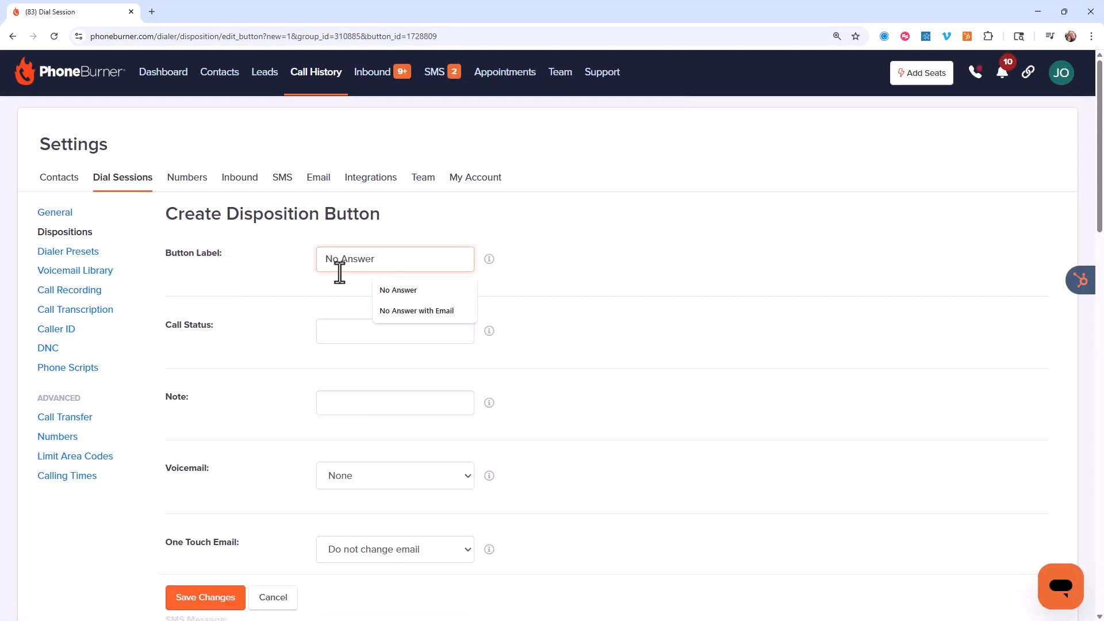
left_click(419, 294)
left_click(414, 333)
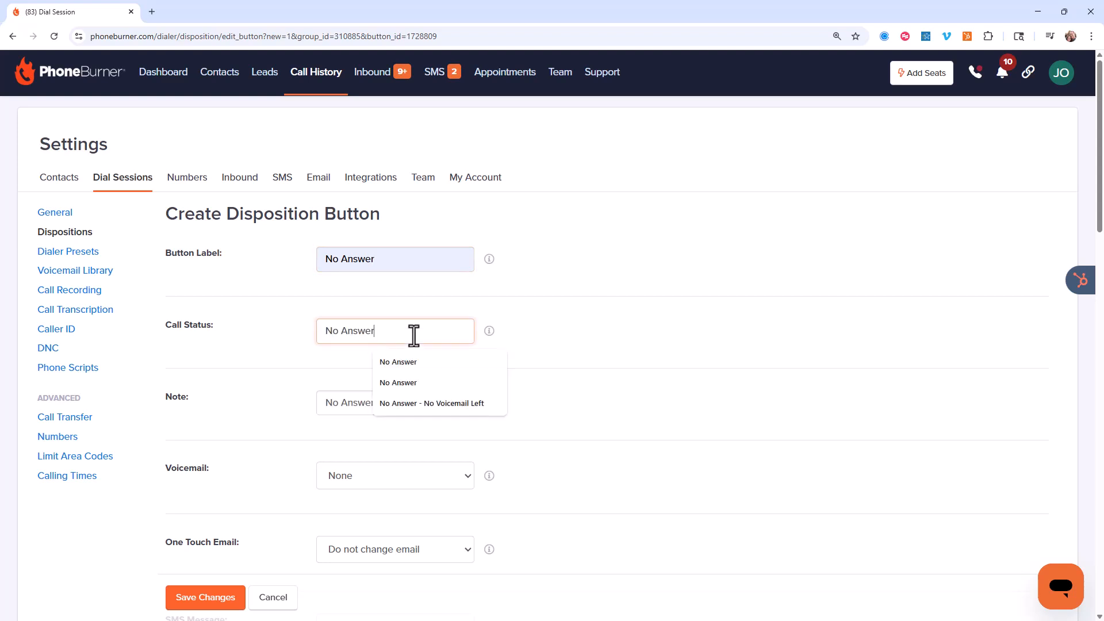
left_click(598, 415)
Set the No Answer button's One Touch Email to No Answer and check its SMS Message options.
scroll(414, 370, "down", 2)
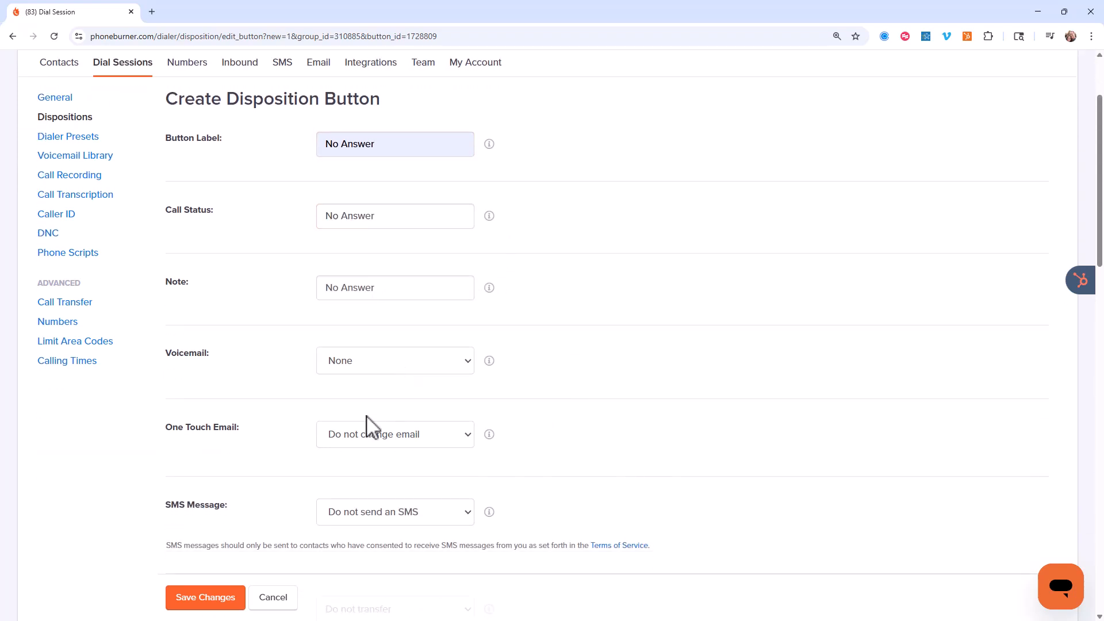
left_click(361, 443)
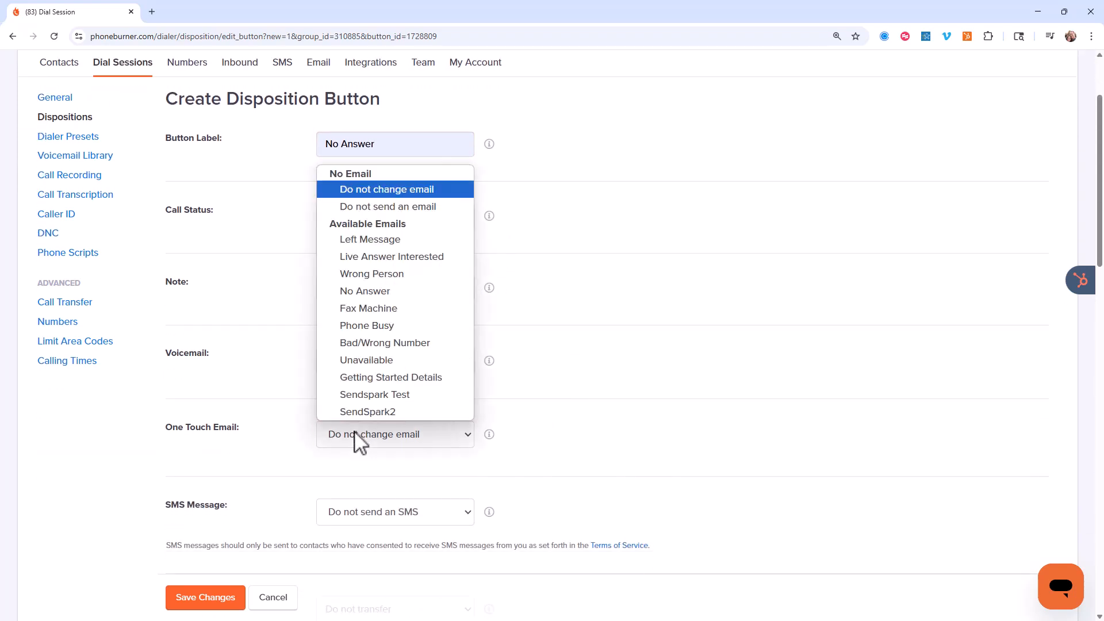
left_click(350, 290)
left_click(382, 534)
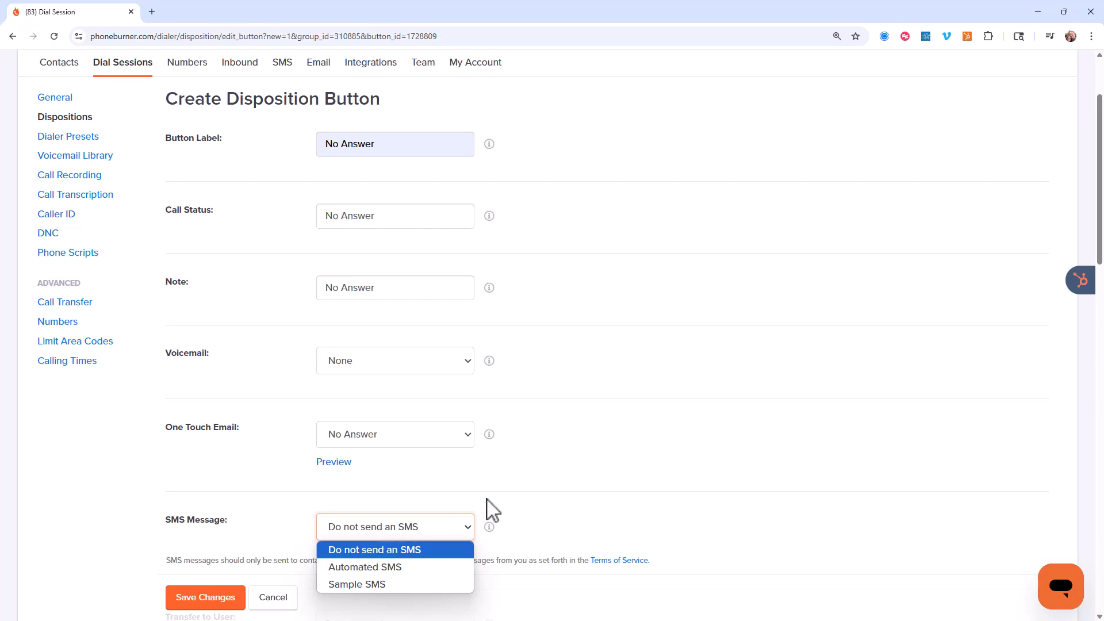
left_click(540, 500)
Set the No Answer button to remove the New Calling Campaign tag from contacts.
scroll(541, 500, "down", 5)
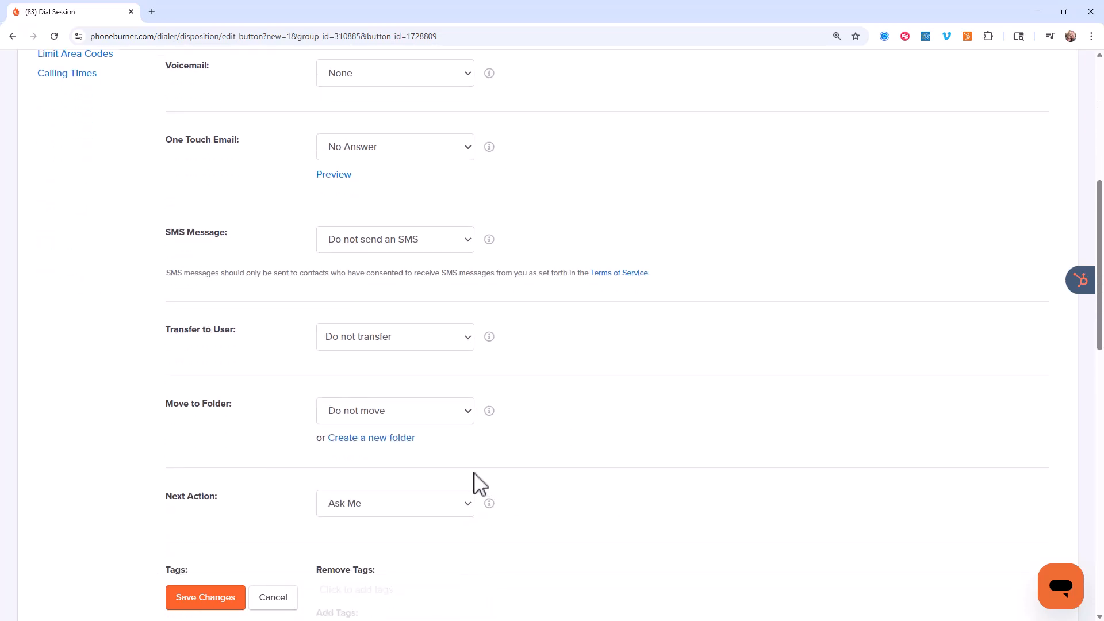
scroll(477, 482, "down", 3)
scroll(468, 485, "up", 2)
scroll(468, 487, "down", 2)
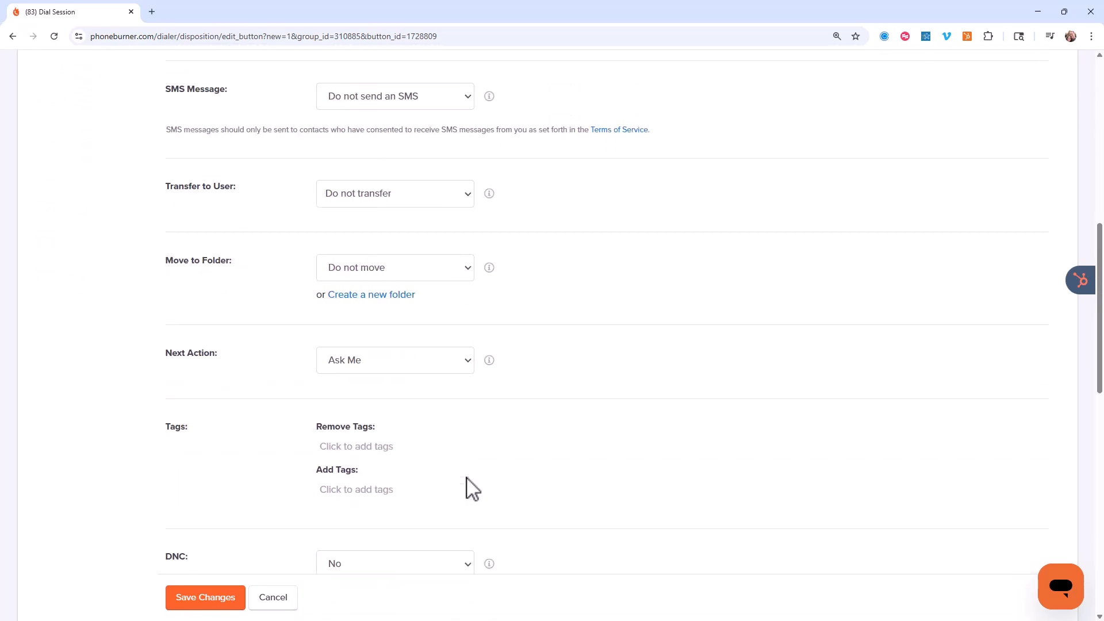
scroll(471, 489, "down", 3)
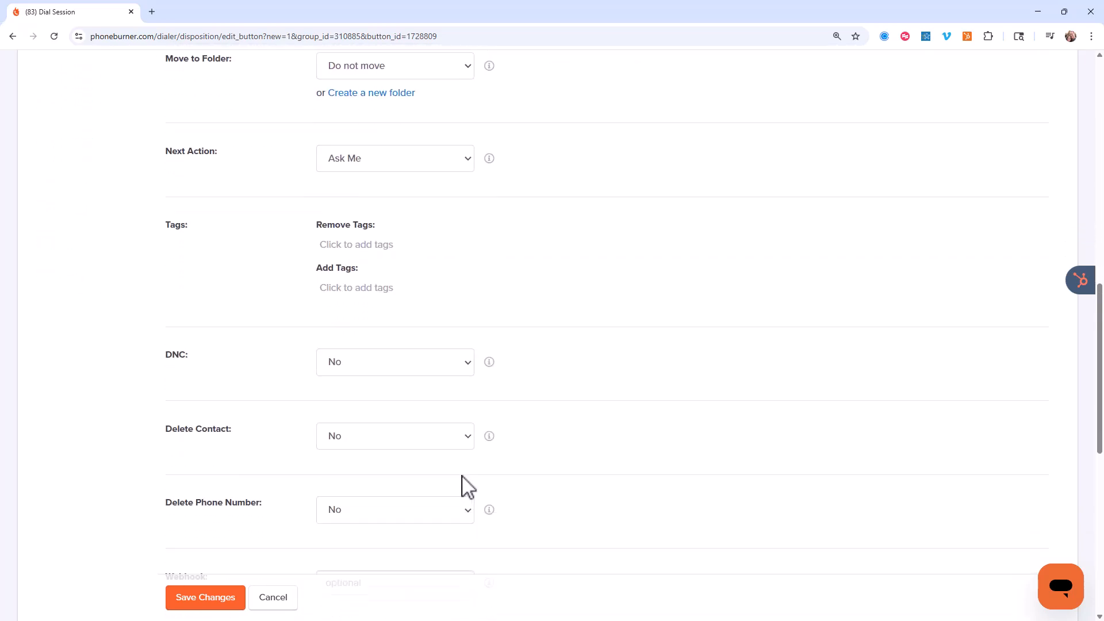
left_click(359, 245)
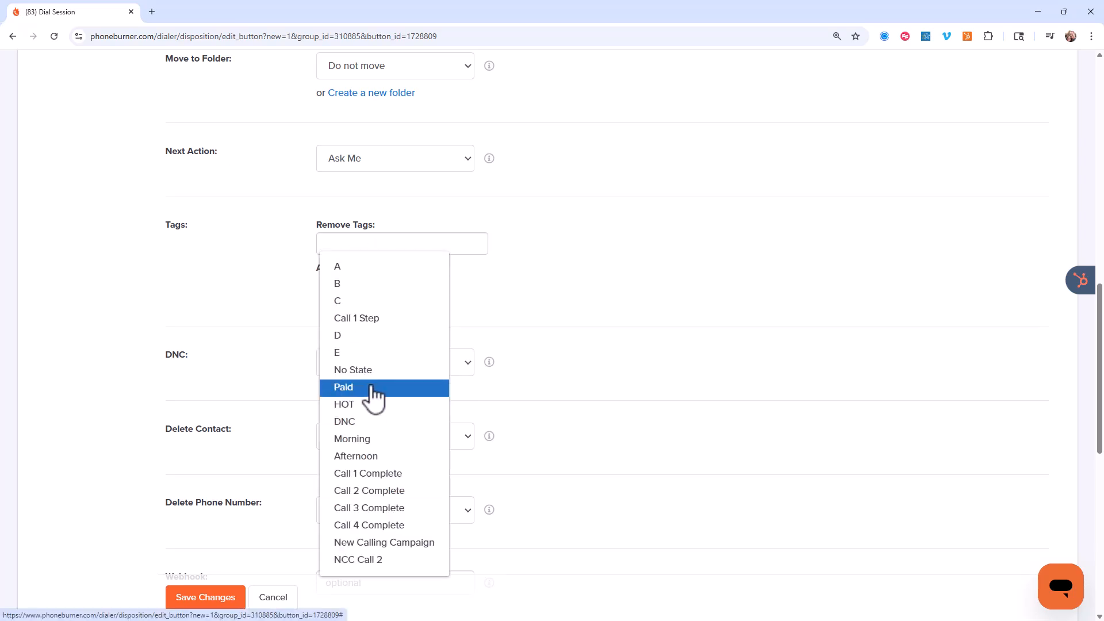
scroll(370, 397, "down", 1)
left_click(364, 485)
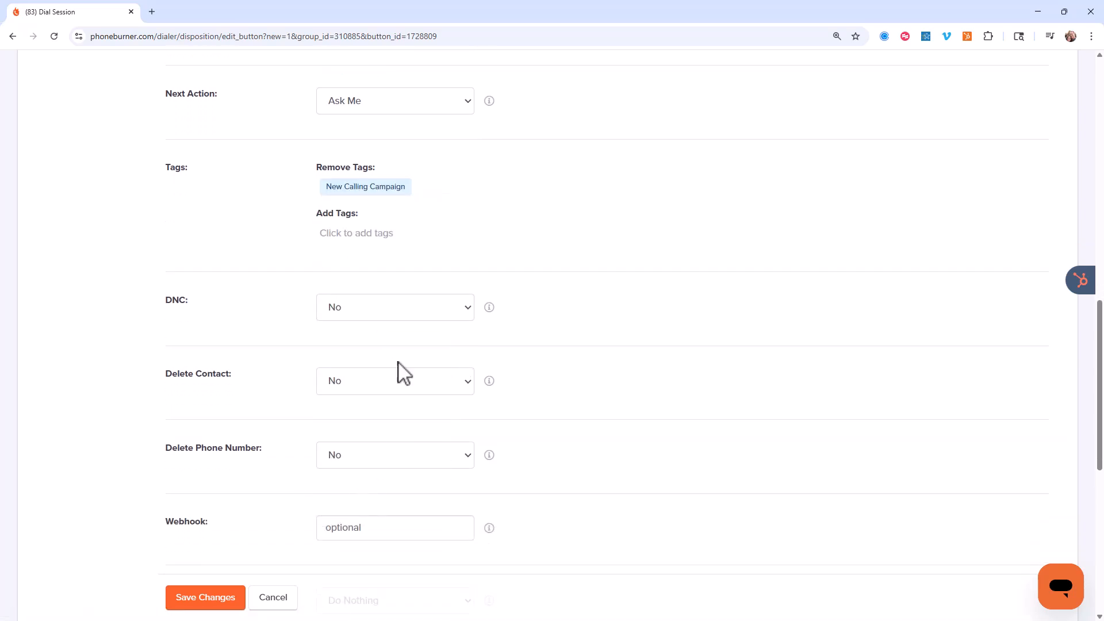
Set the No Answer button to add the existing NCC Call 2 tag, and save the button.
left_click(393, 232)
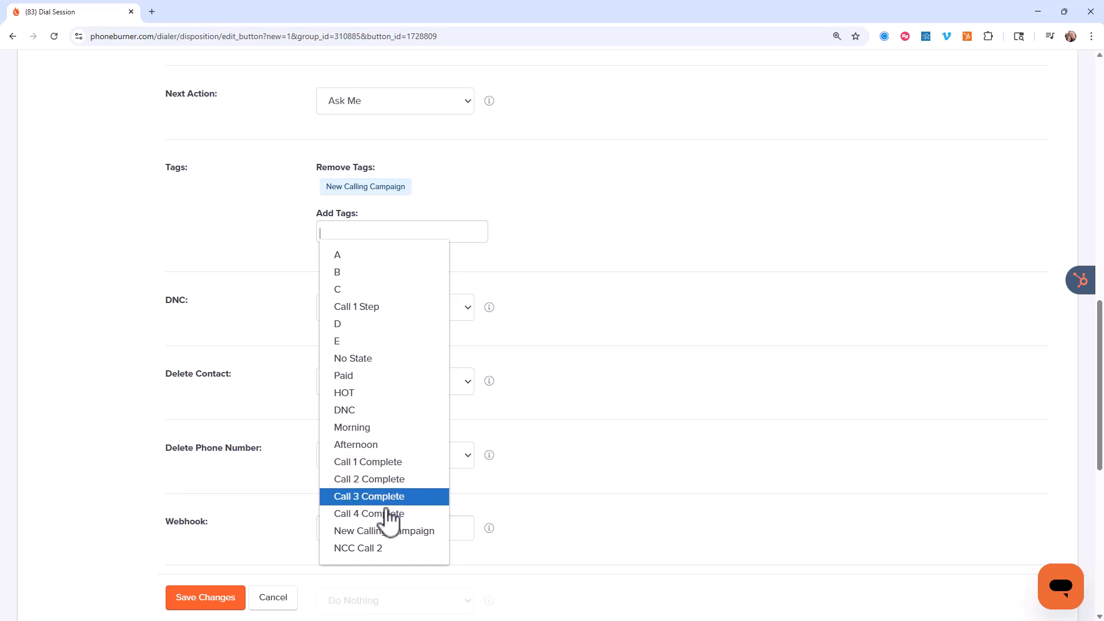
left_click(373, 549)
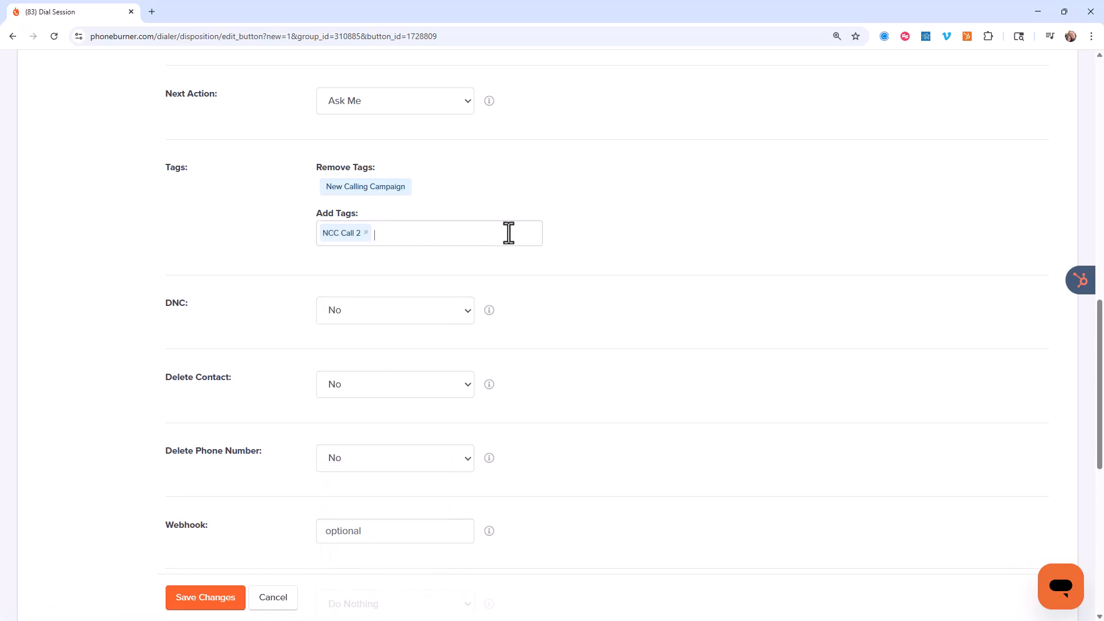
left_click(228, 601)
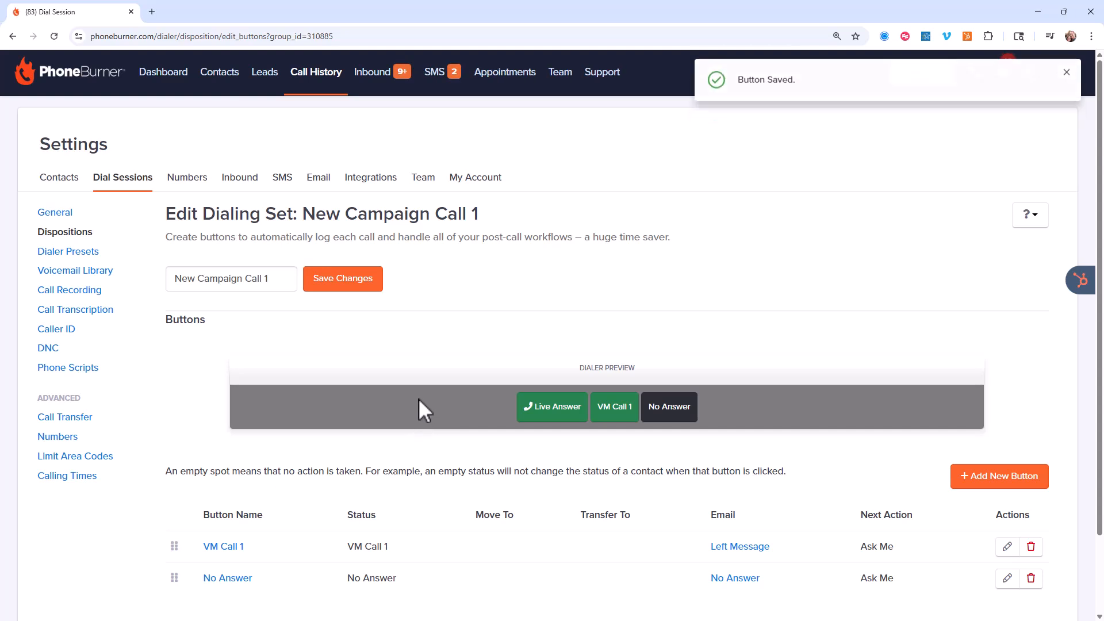
Add a third disposition button to the dialing set with Bad Number as its label, call status and note.
scroll(407, 386, "down", 2)
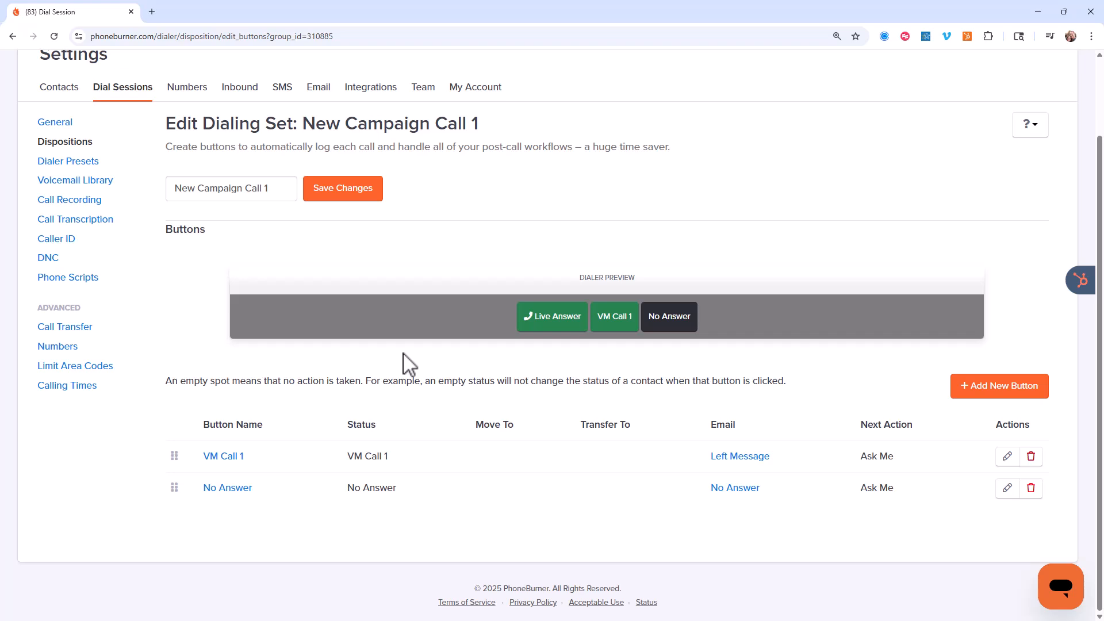
left_click(985, 388)
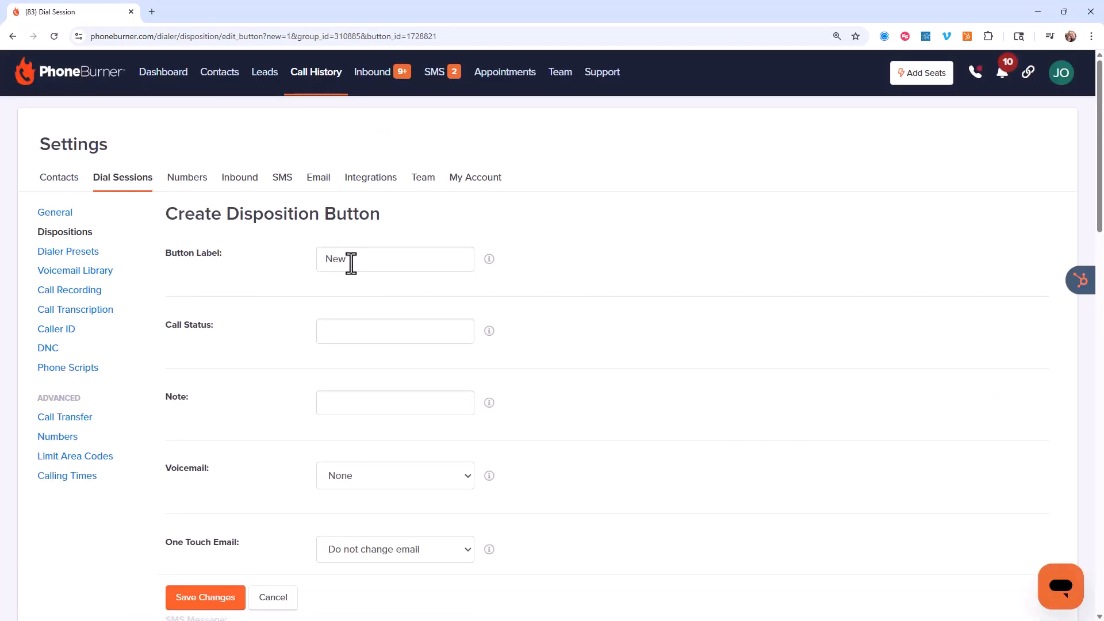
left_click_drag(353, 259, 326, 259)
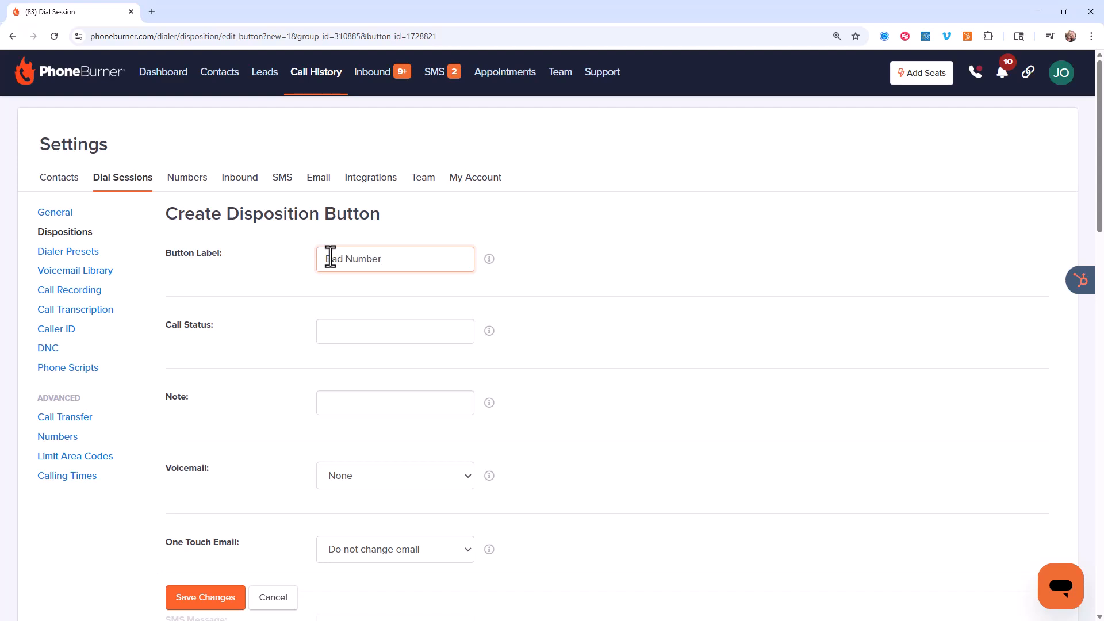
left_click(376, 339)
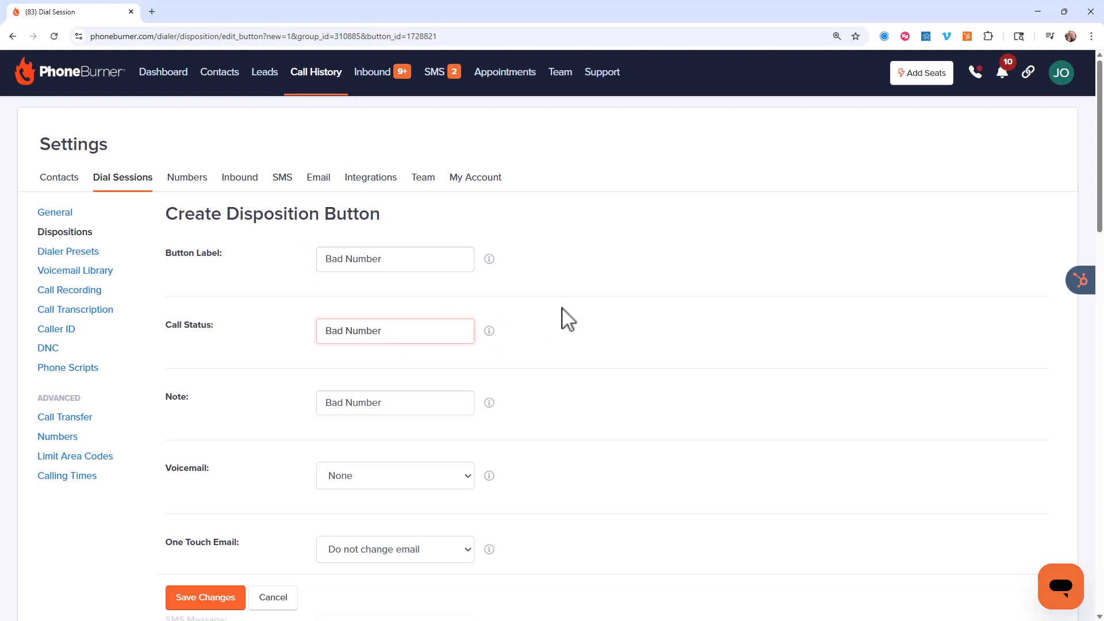
left_click(607, 312)
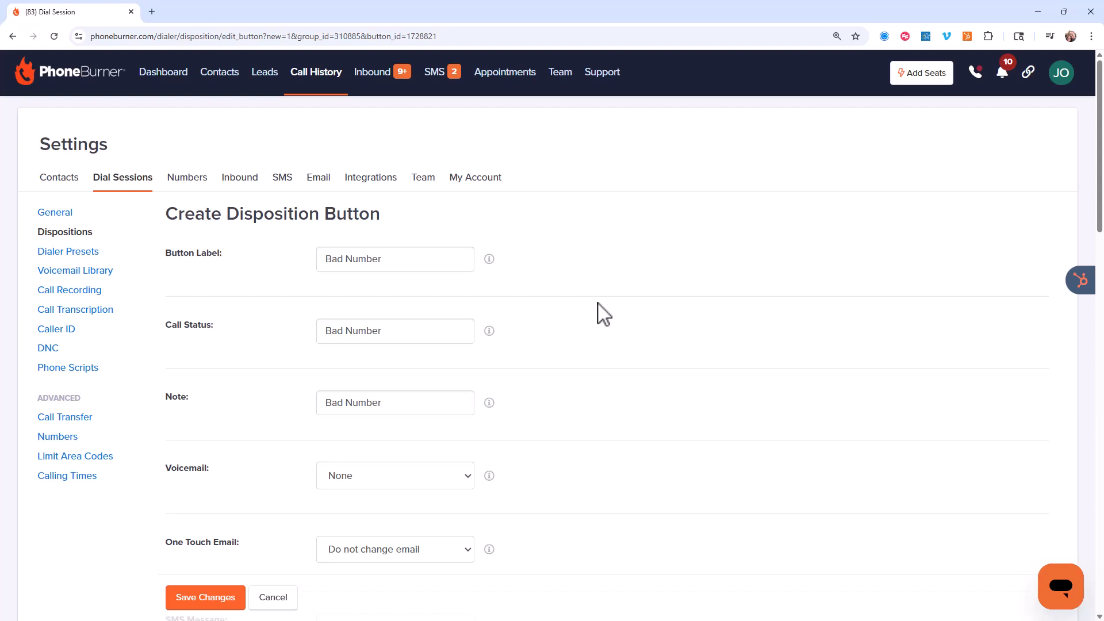
Set the Bad Number button to remove the New Calling Campaign tag from contacts.
scroll(605, 313, "down", 7)
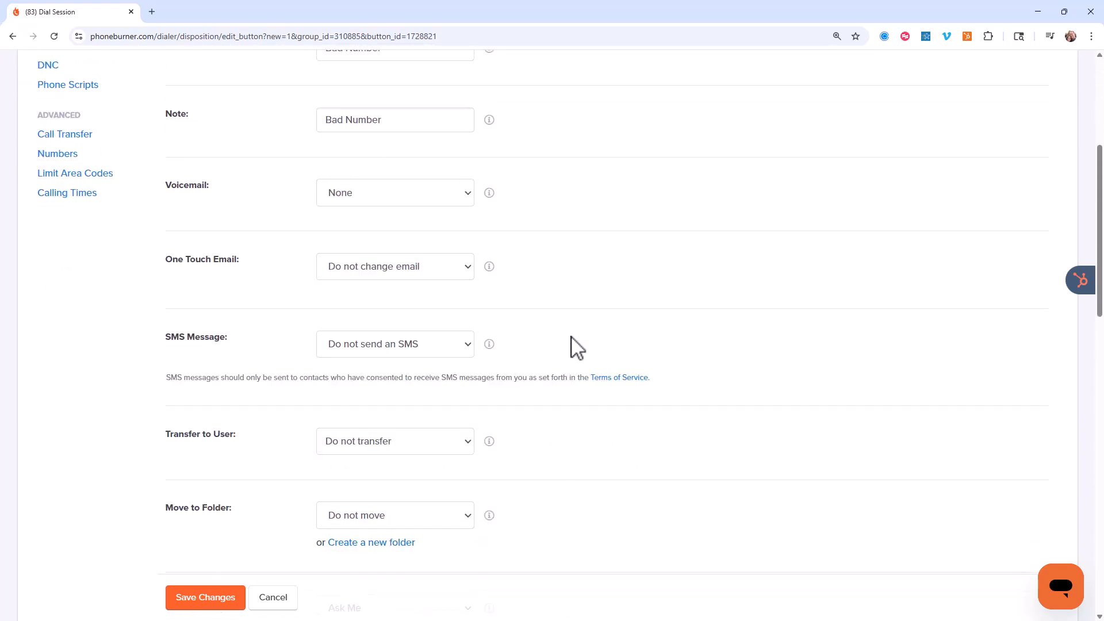
scroll(604, 391, "down", 4)
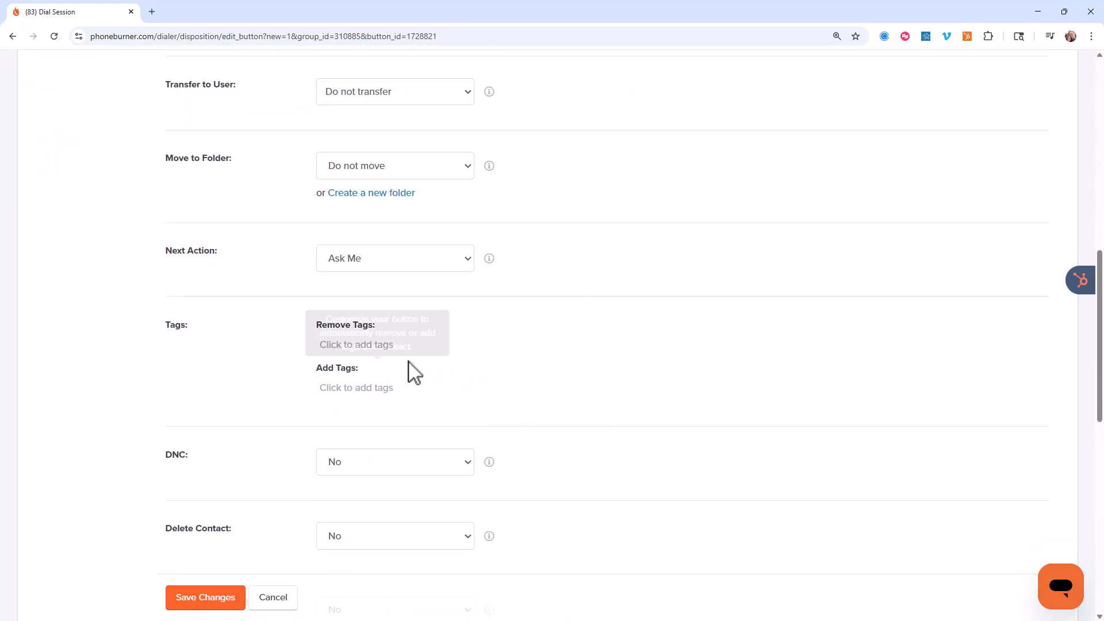
left_click(378, 345)
scroll(377, 443, "down", 6)
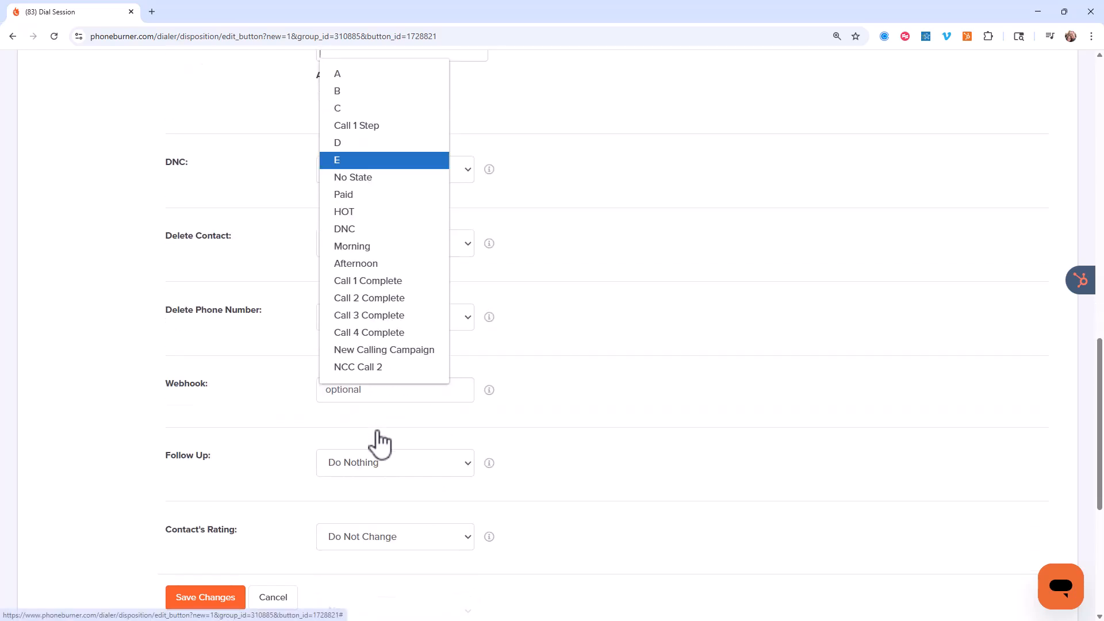
left_click(371, 298)
scroll(506, 342, "up", 11)
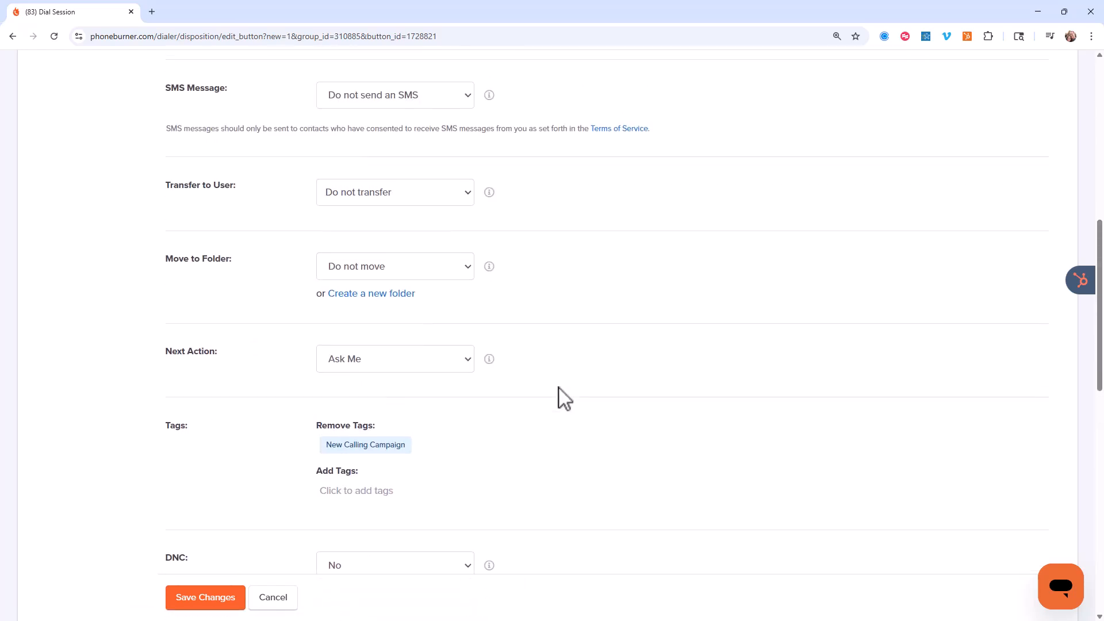
Save the Bad Number button and review the buttons of the New Campaign Call 1 dialing set.
scroll(439, 353, "down", 5)
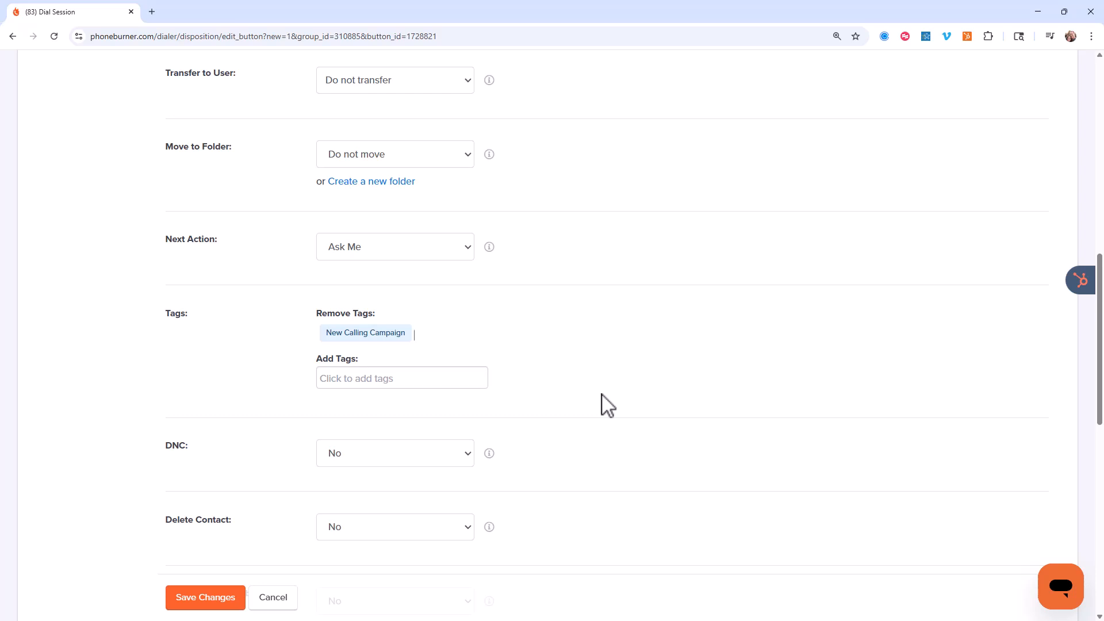
left_click(203, 599)
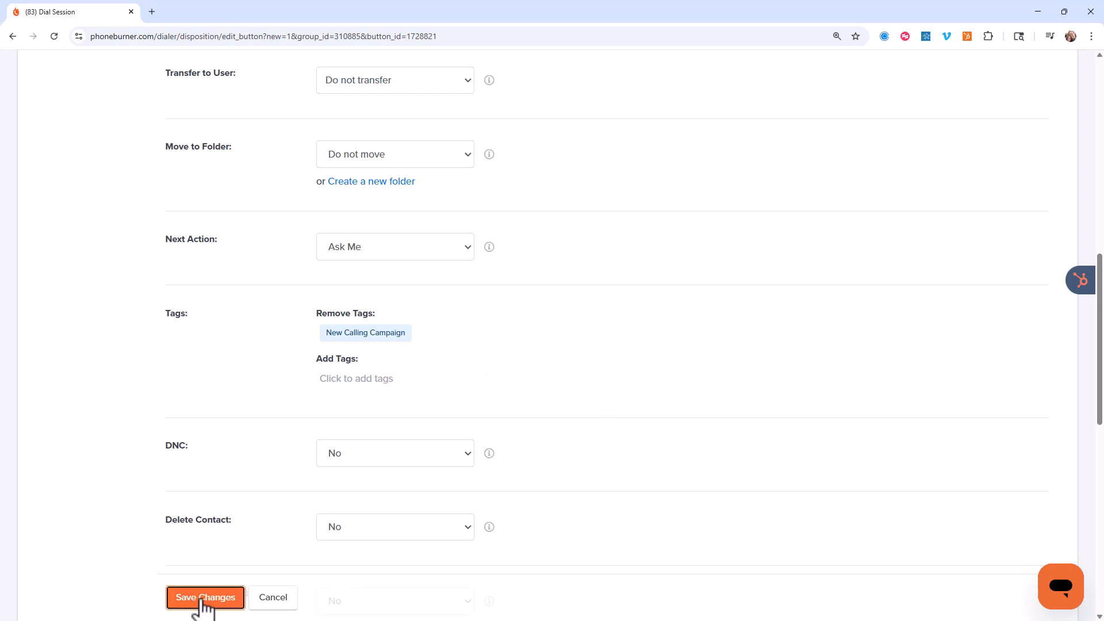
scroll(507, 499, "down", 2)
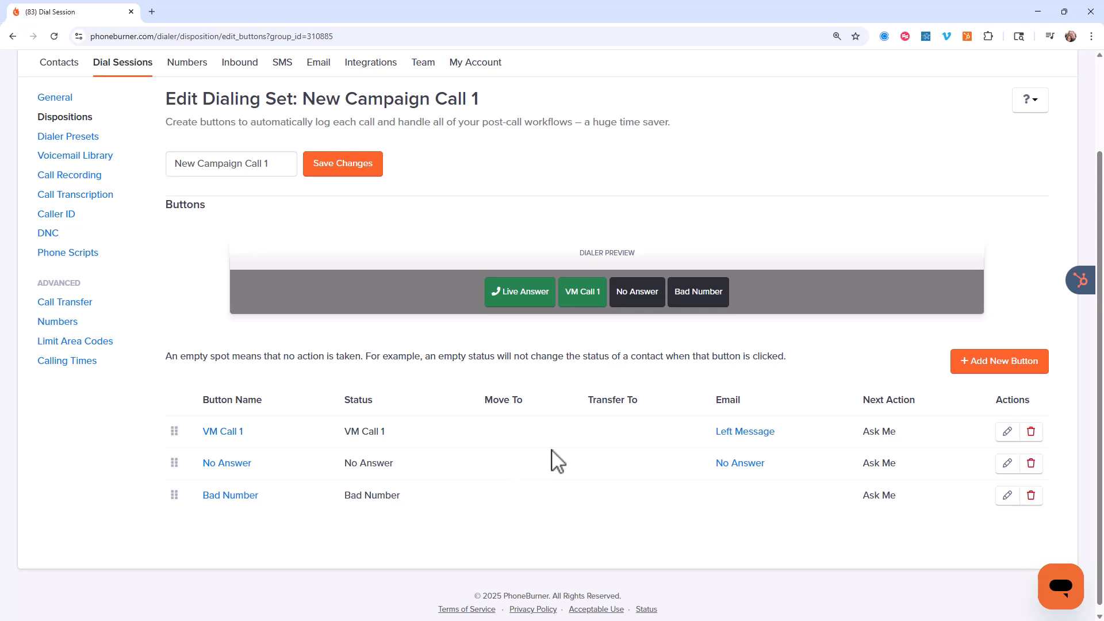
scroll(528, 411, "up", 2)
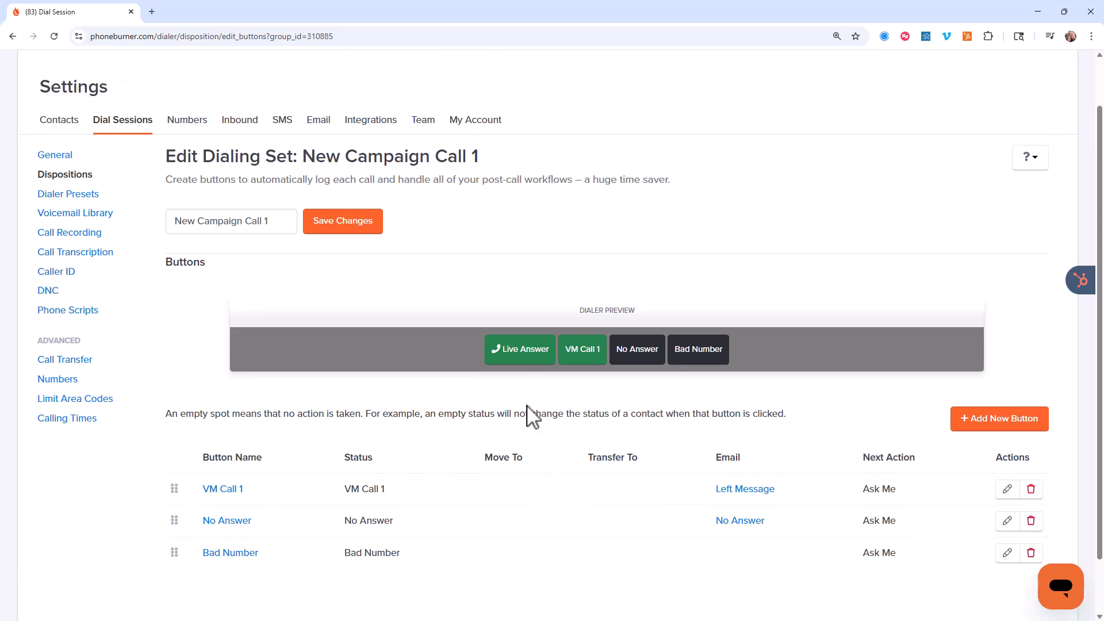
scroll(525, 409, "down", 2)
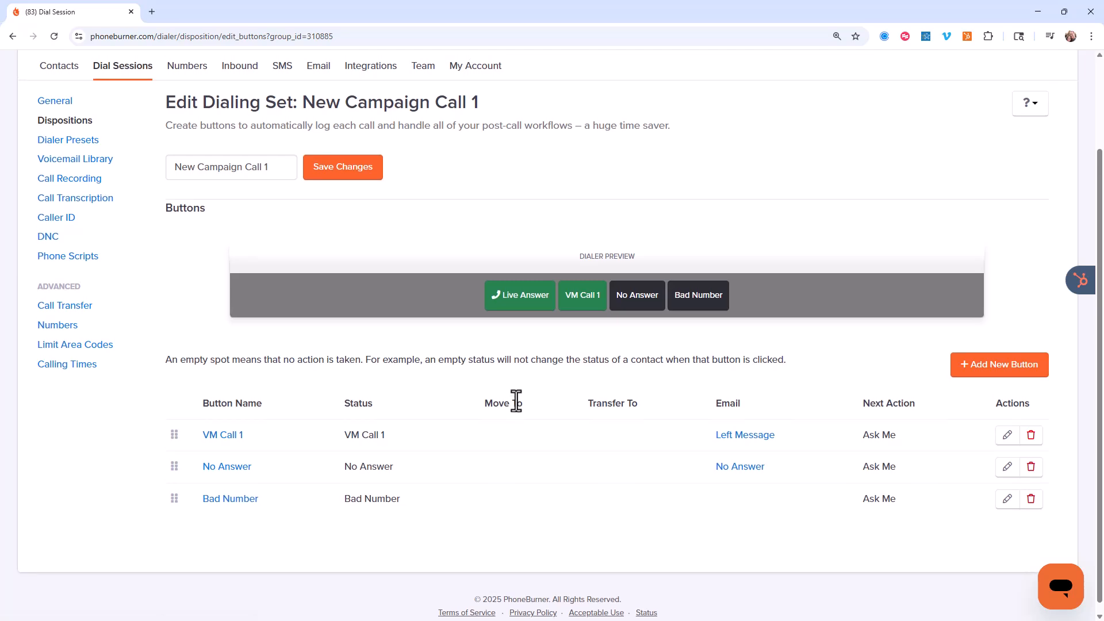
scroll(506, 399, "up", 2)
Make a copy of the New Campaign Call 1 dialing set from the list of disposition sets.
left_click(64, 232)
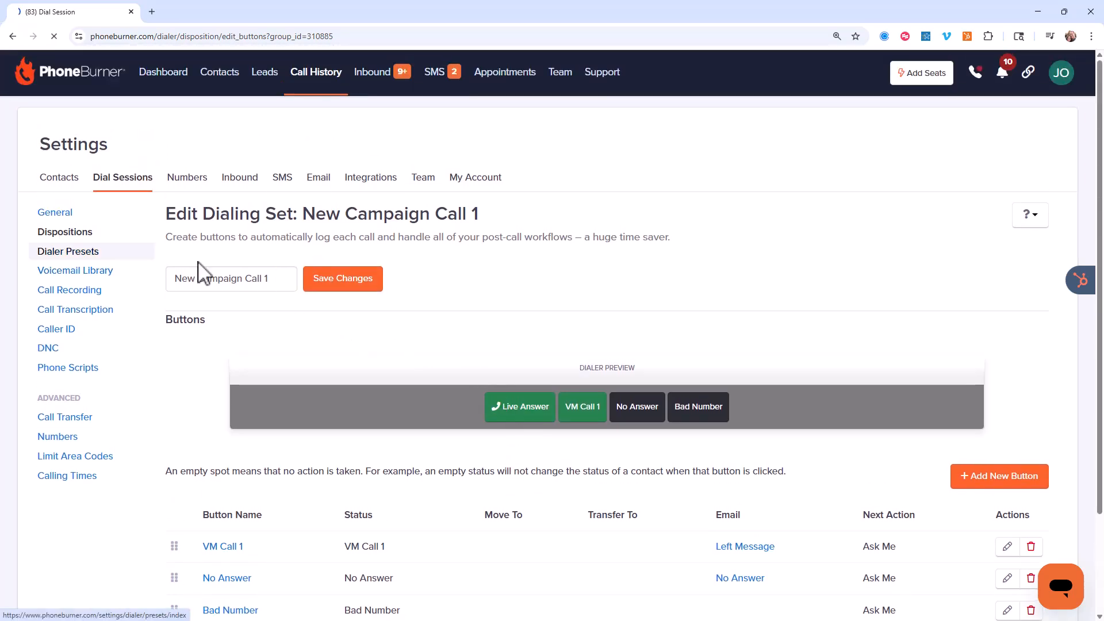
scroll(348, 383, "down", 5)
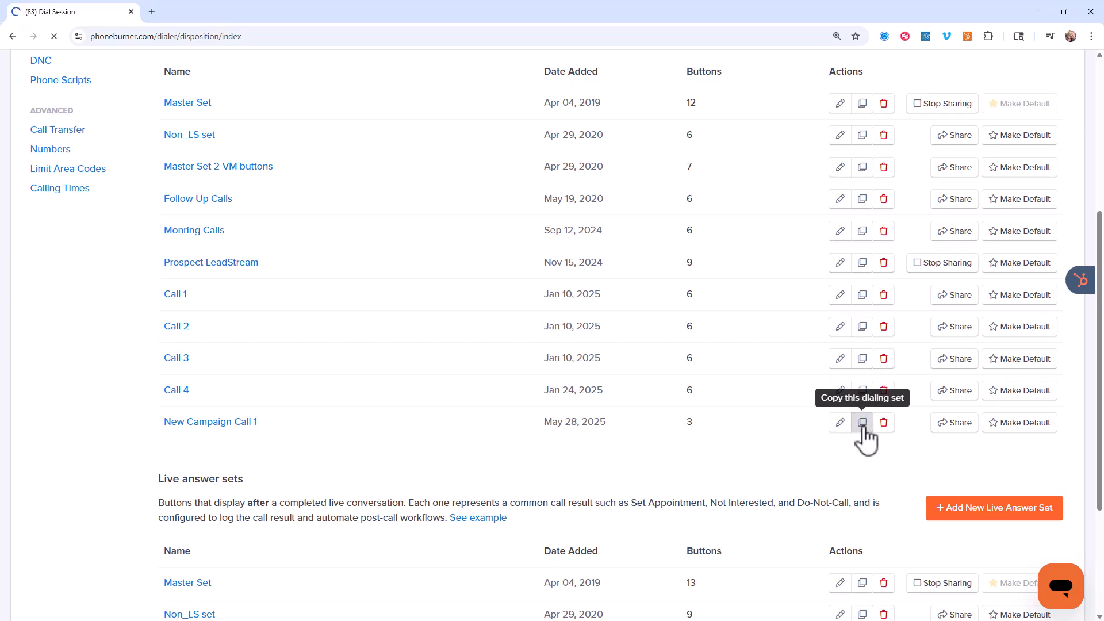
scroll(726, 402, "down", 6)
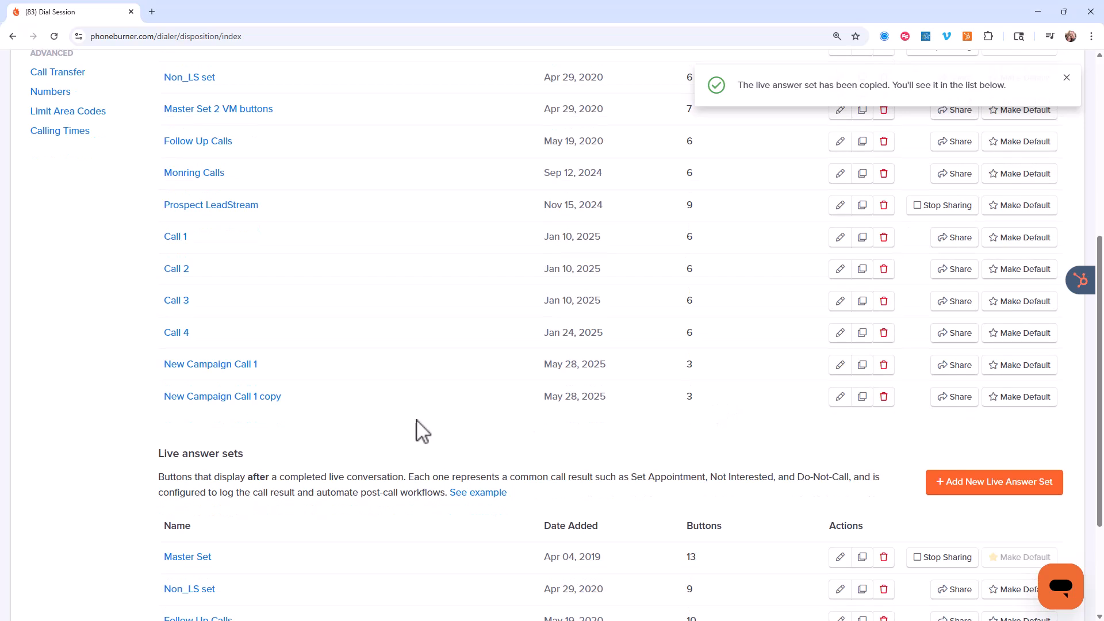
Rename the copied dialing set to New Campaign Call 2 and save it.
left_click(232, 397)
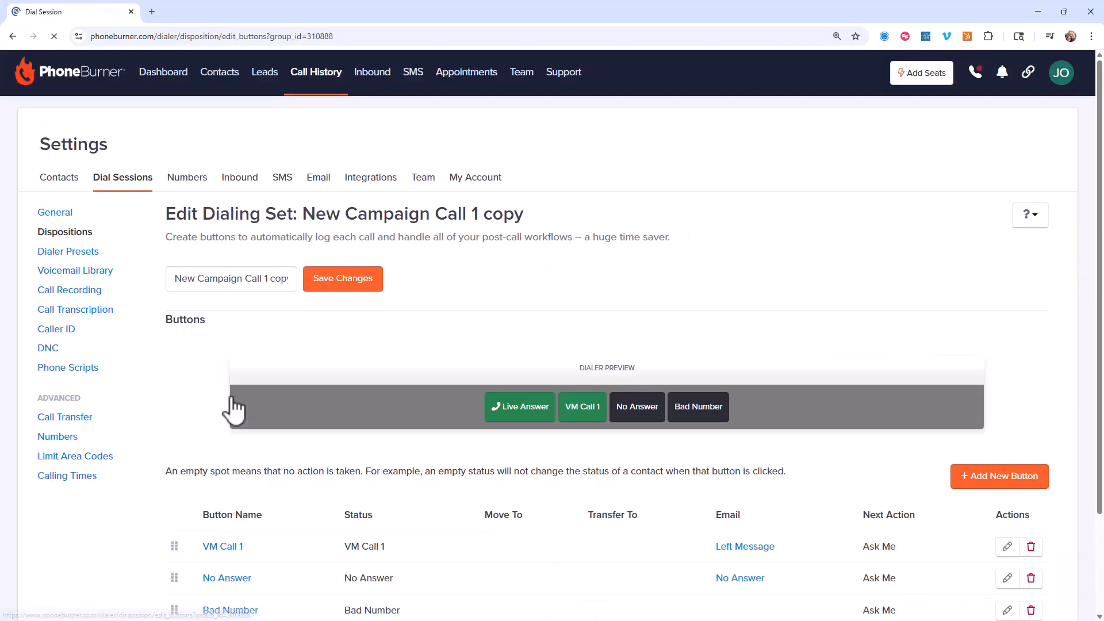
left_click(263, 280)
left_click_drag(264, 280, 329, 293)
type("2")
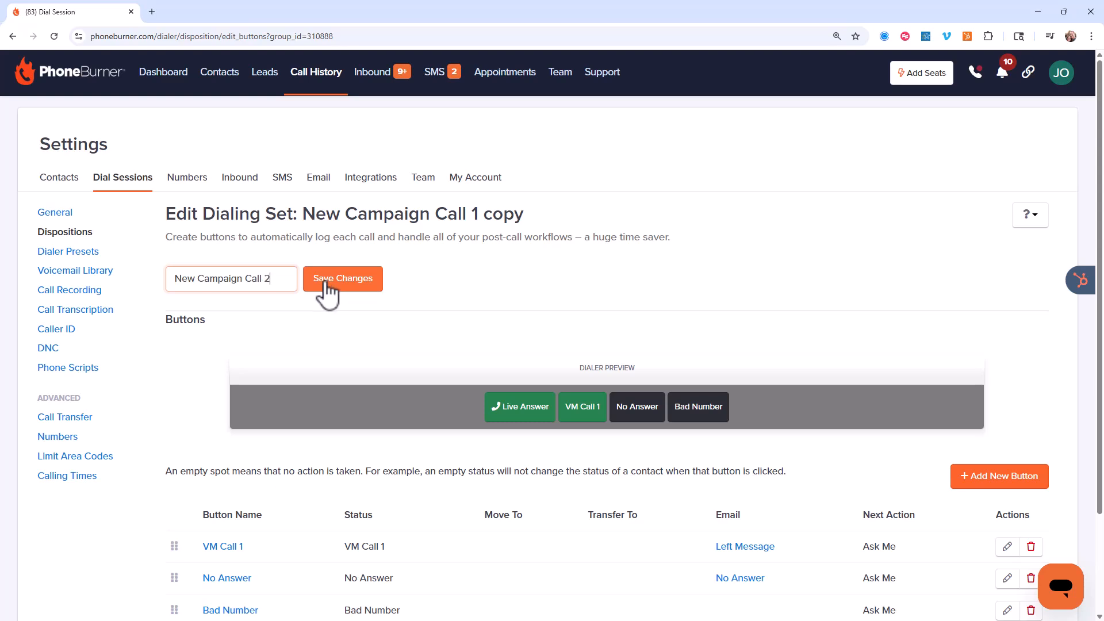
left_click(326, 282)
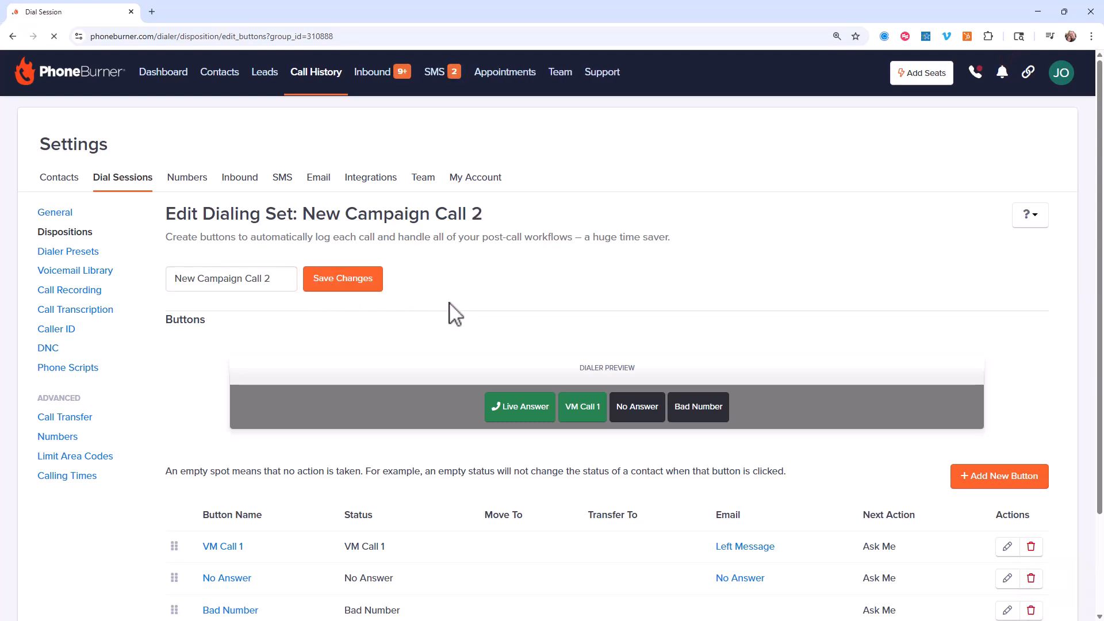
Change the voicemail button's label, call status and note to VM Call 2 in the New Campaign Call 2 set.
scroll(448, 312, "down", 2)
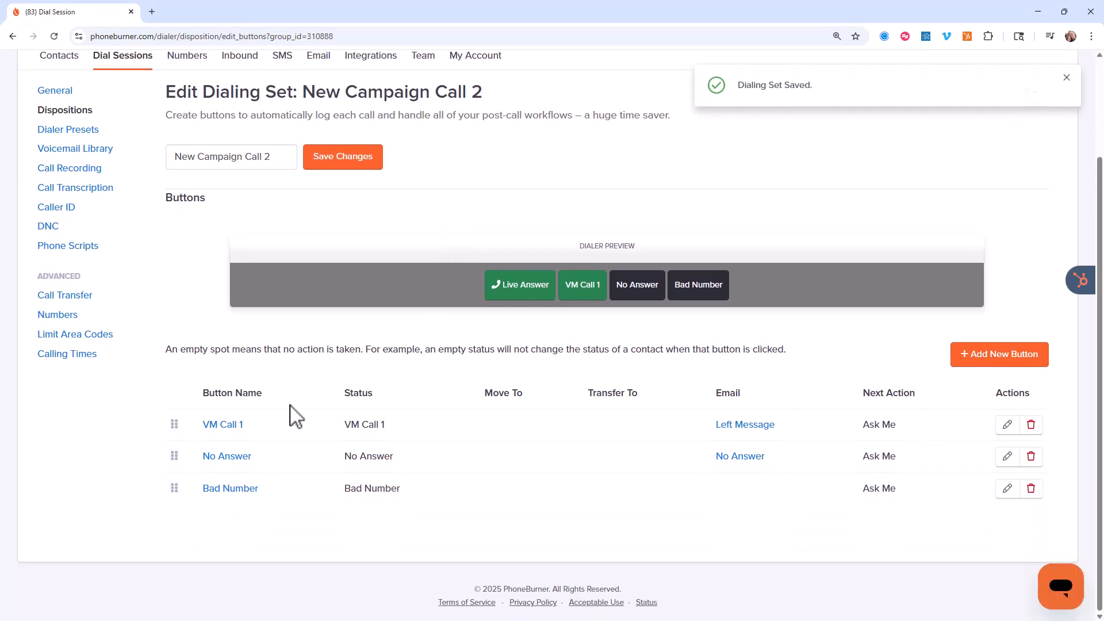
left_click(235, 425)
left_click(381, 254)
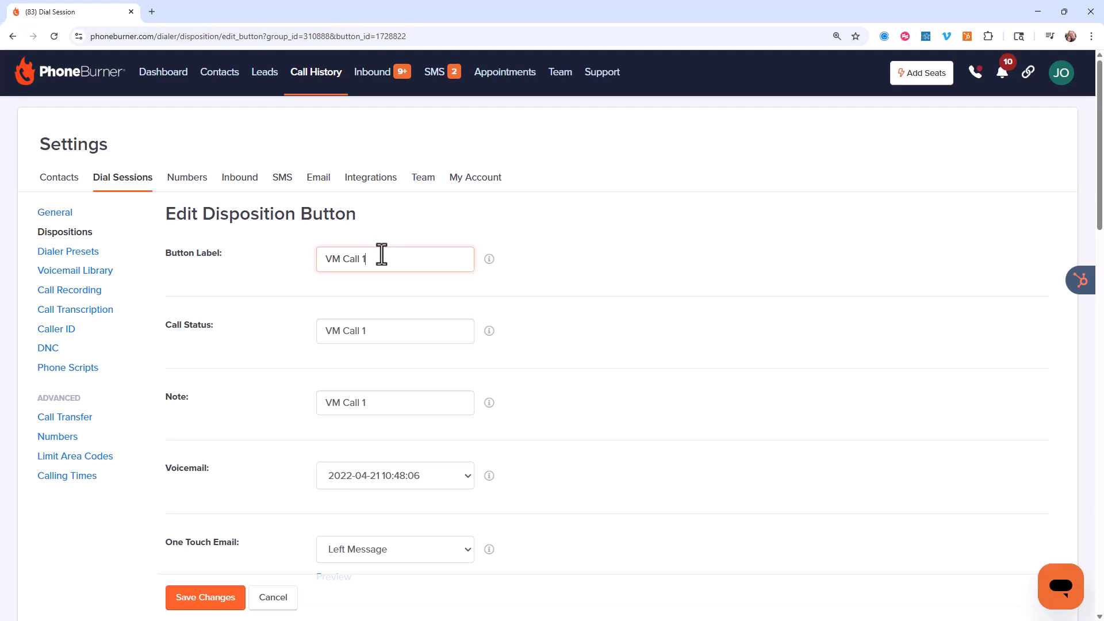
key("BackSpace")
type("2")
left_click(382, 336)
type("2")
left_click(371, 402)
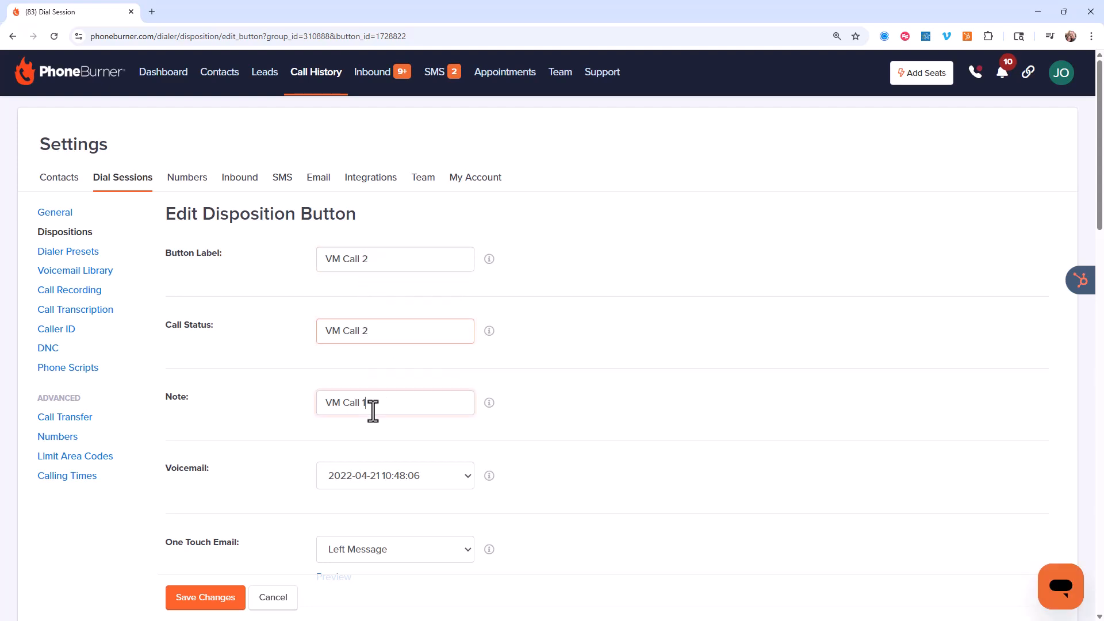
key("BackSpace")
type("2")
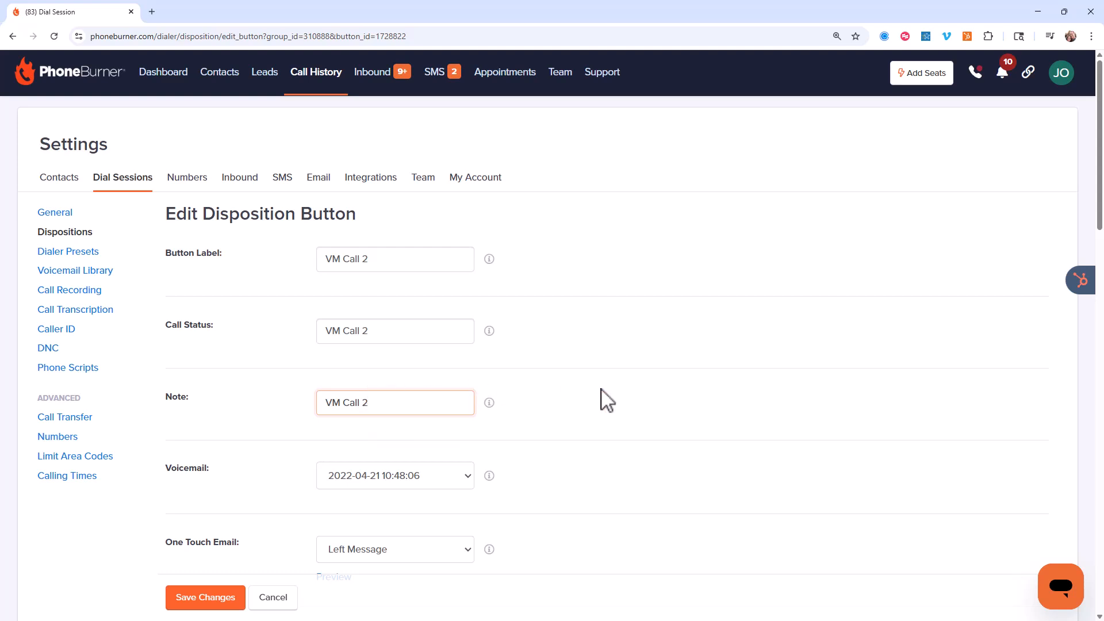
left_click(605, 397)
Take NCC Call 2 off the tags the VM Call 2 button adds and include it in the tags it removes.
scroll(610, 394, "down", 3)
scroll(613, 398, "down", 1)
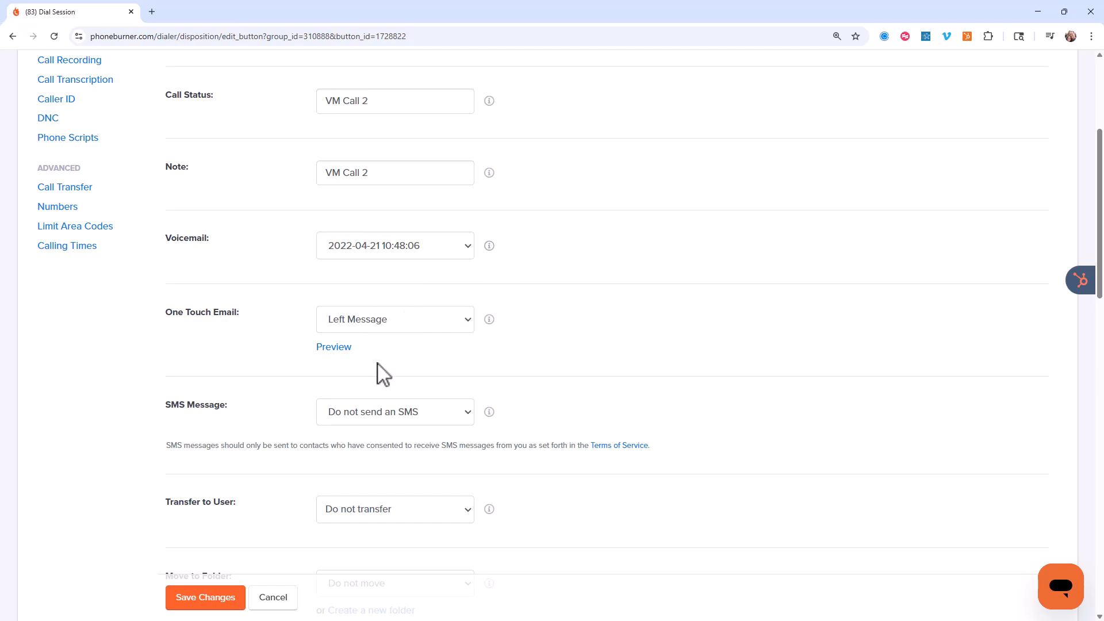
scroll(547, 339, "down", 3)
scroll(540, 368, "down", 5)
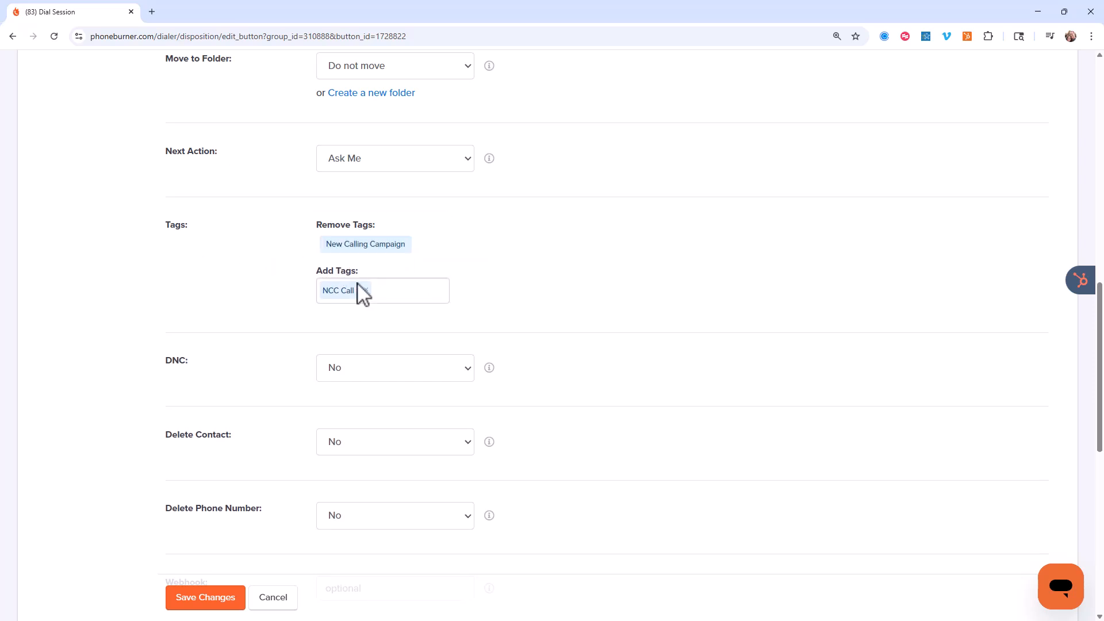
left_click(368, 289)
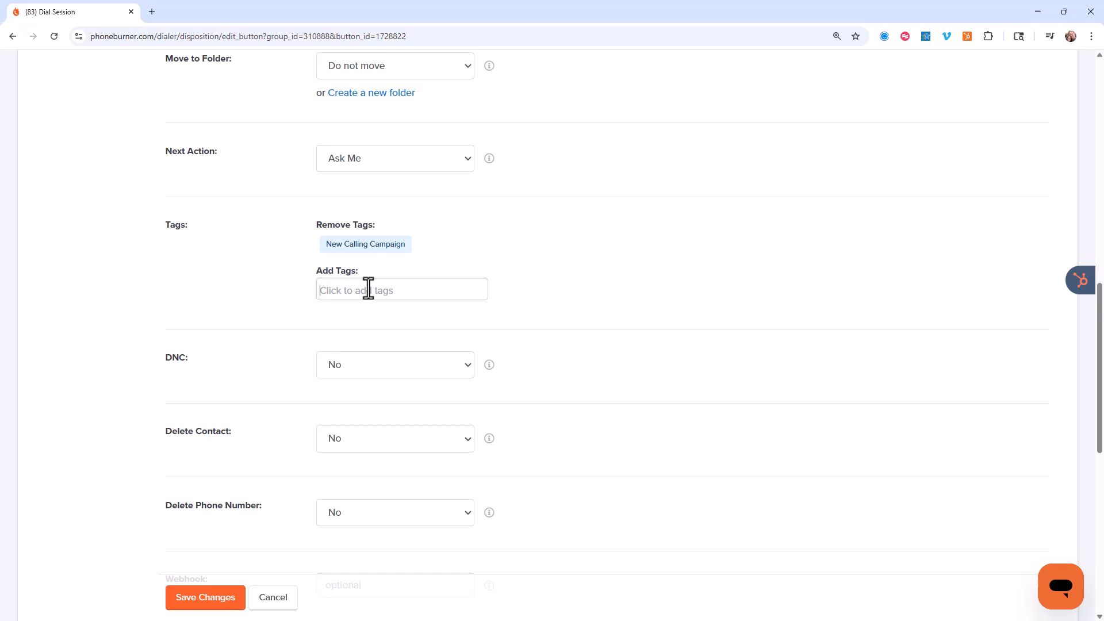
left_click(421, 247)
scroll(442, 362, "down", 3)
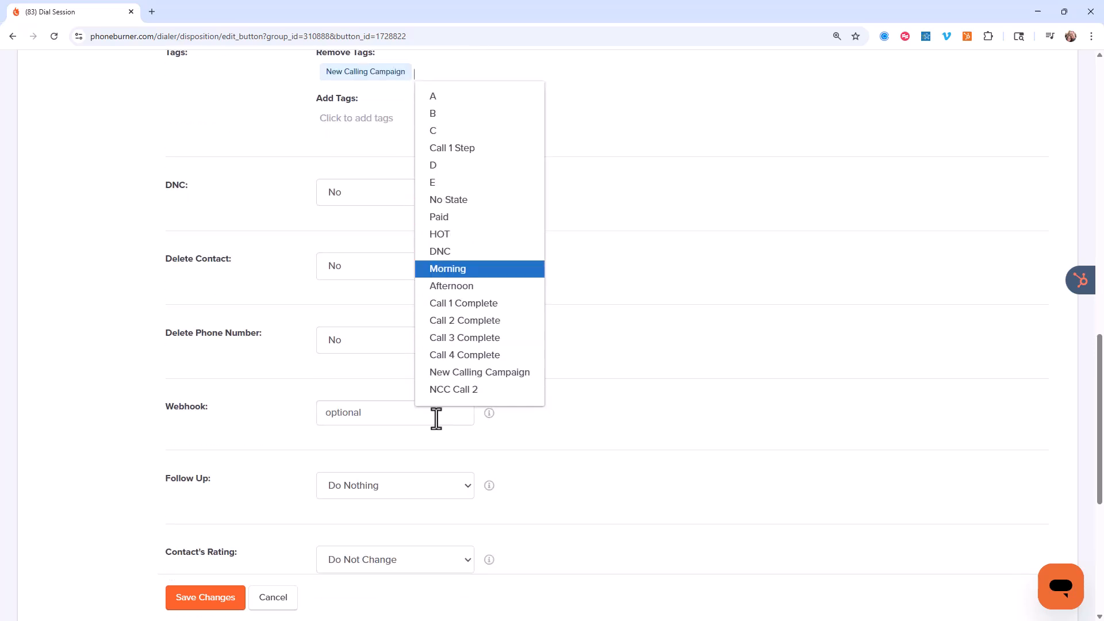
left_click(457, 390)
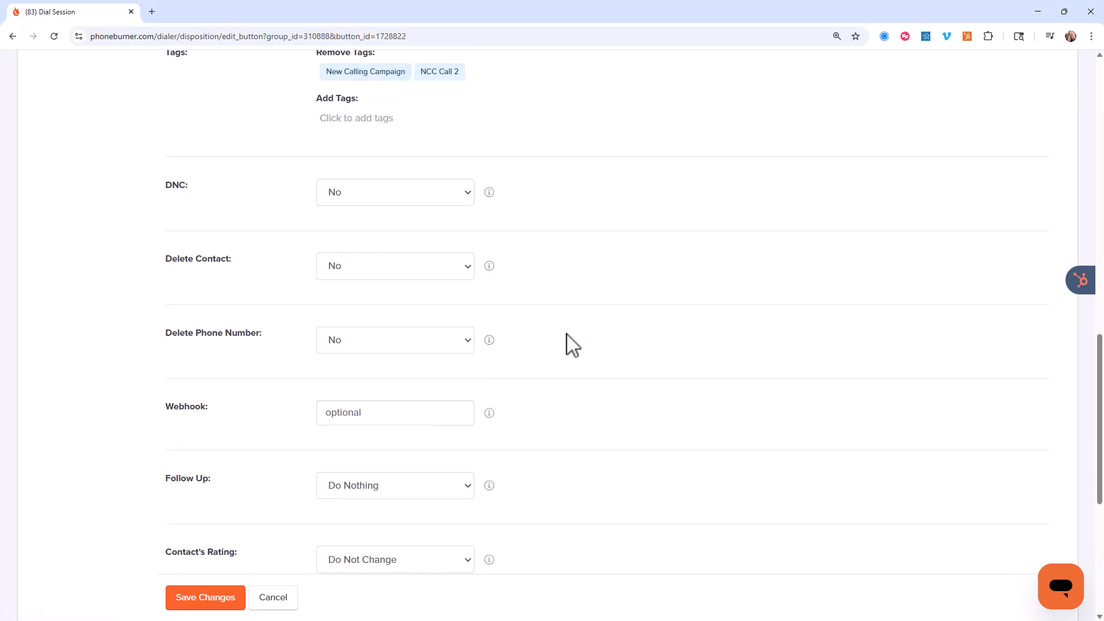
Set the VM Call 2 button to add a new NCC Call 3 tag, and save the button.
scroll(565, 339, "up", 3)
left_click(362, 294)
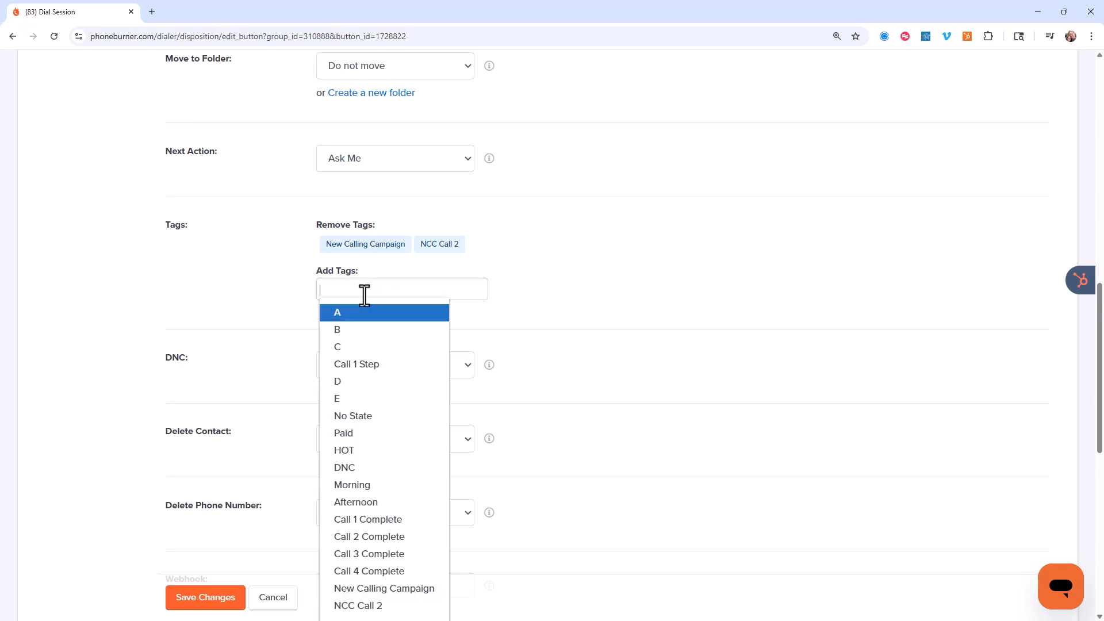
type("NCC ")
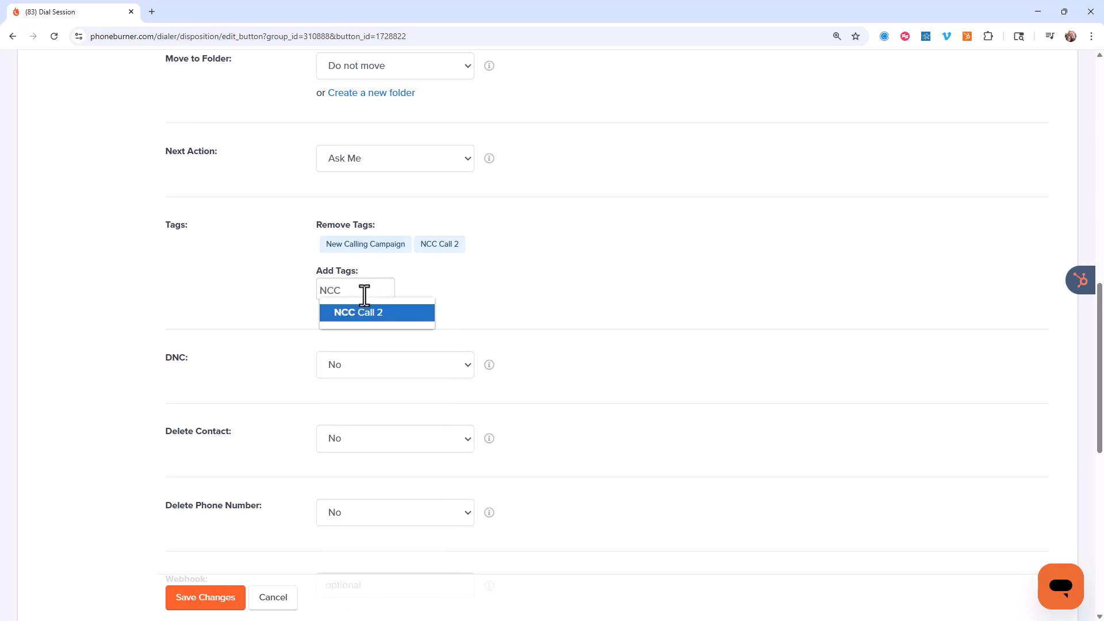
type("Call 3")
key("Return")
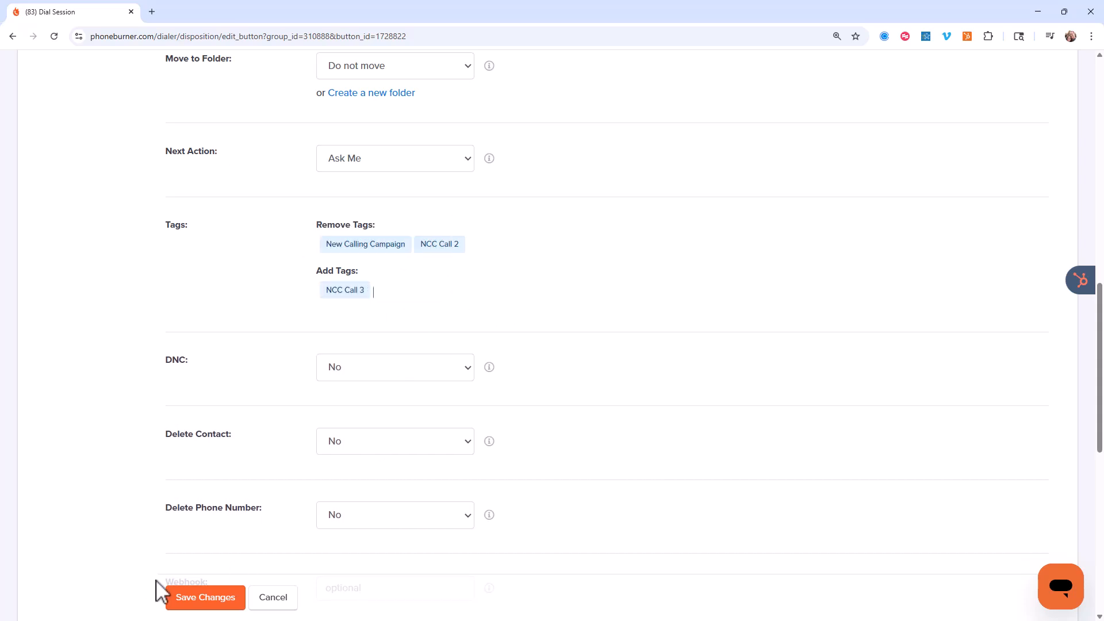
left_click(235, 601)
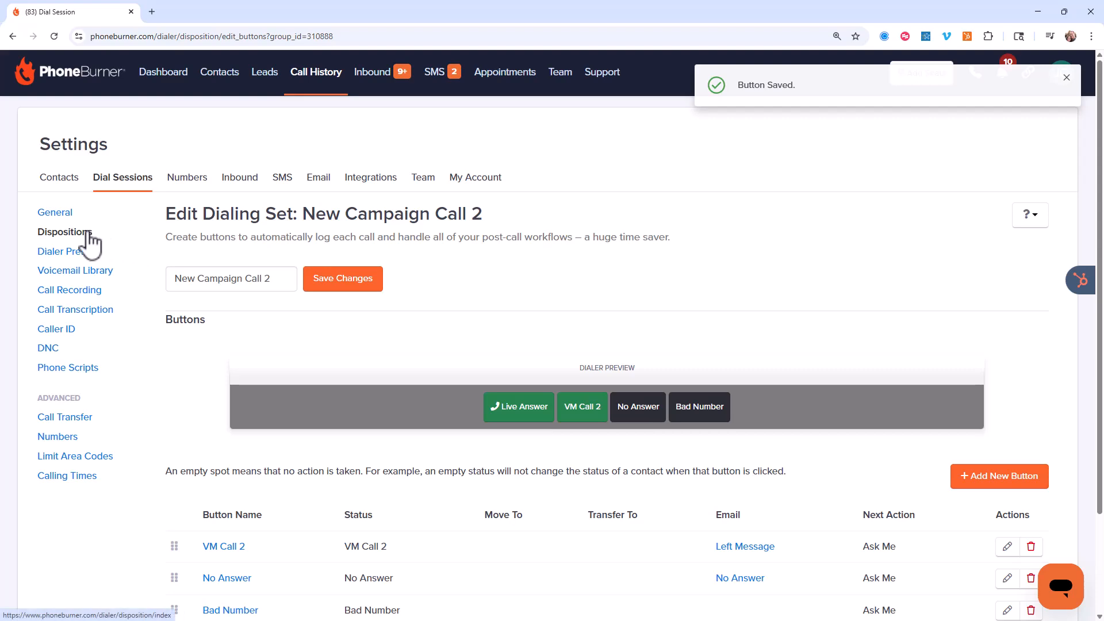
Return to the list of disposition sets and reopen the New Campaign Call 2 dialing set.
left_click(88, 232)
scroll(389, 291, "down", 5)
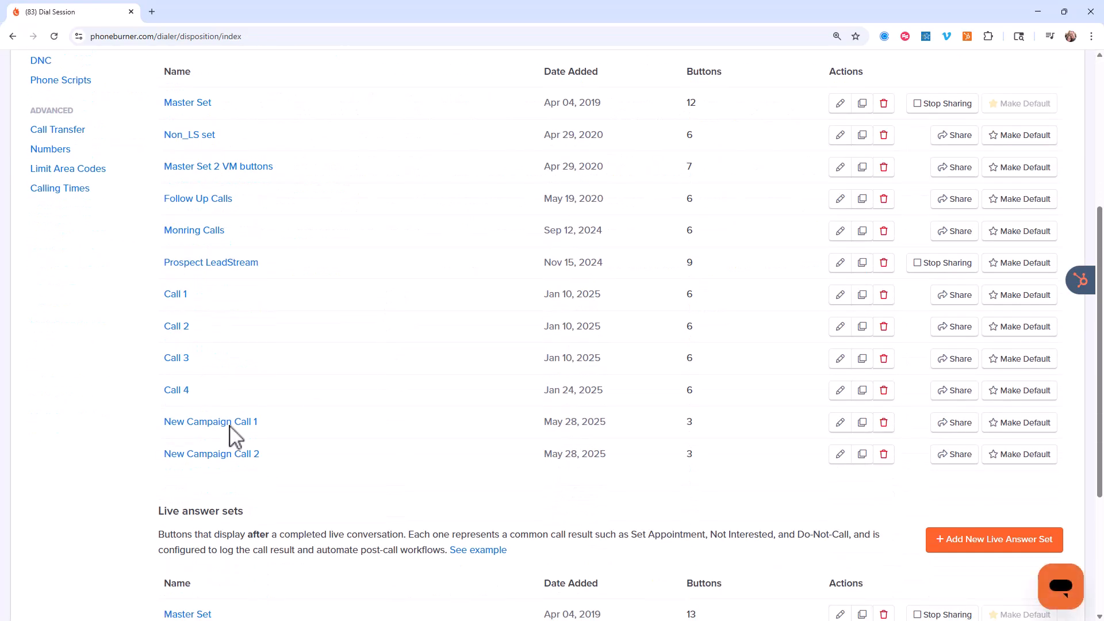
left_click(210, 455)
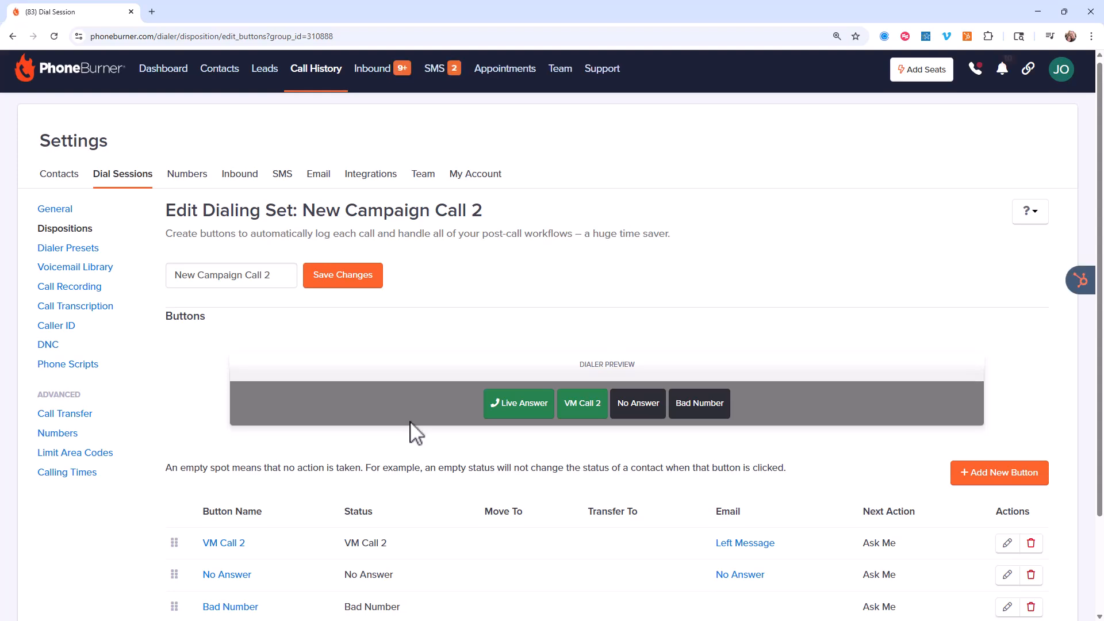
Set the No Answer button of the New Campaign Call 2 set to also remove the NCC Call 2 tag.
scroll(328, 491, "down", 2)
left_click(236, 457)
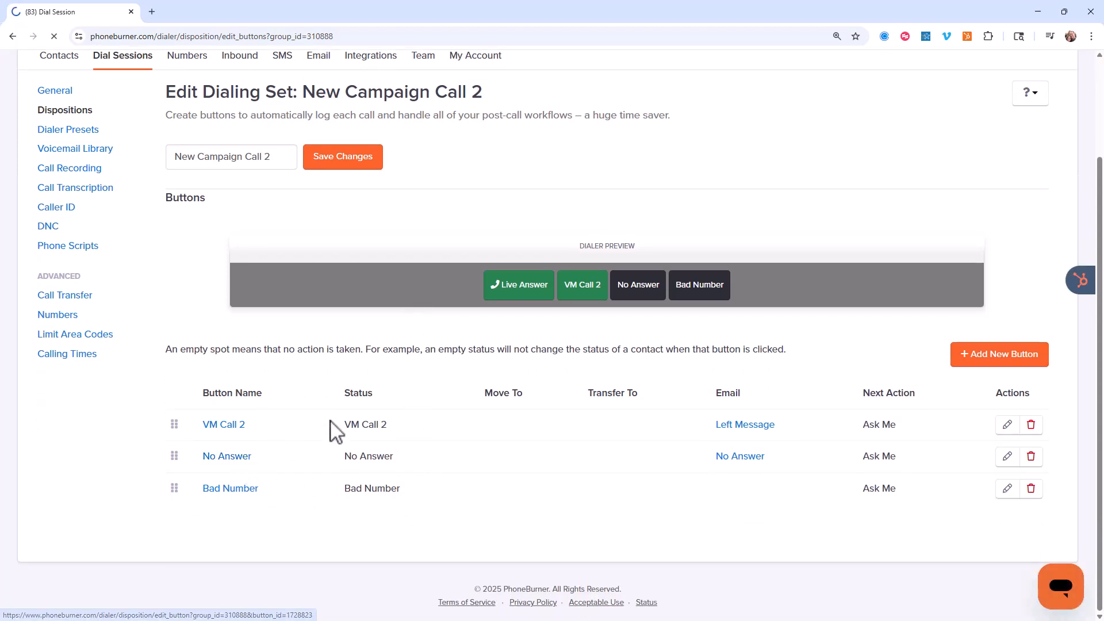
scroll(336, 432, "down", 12)
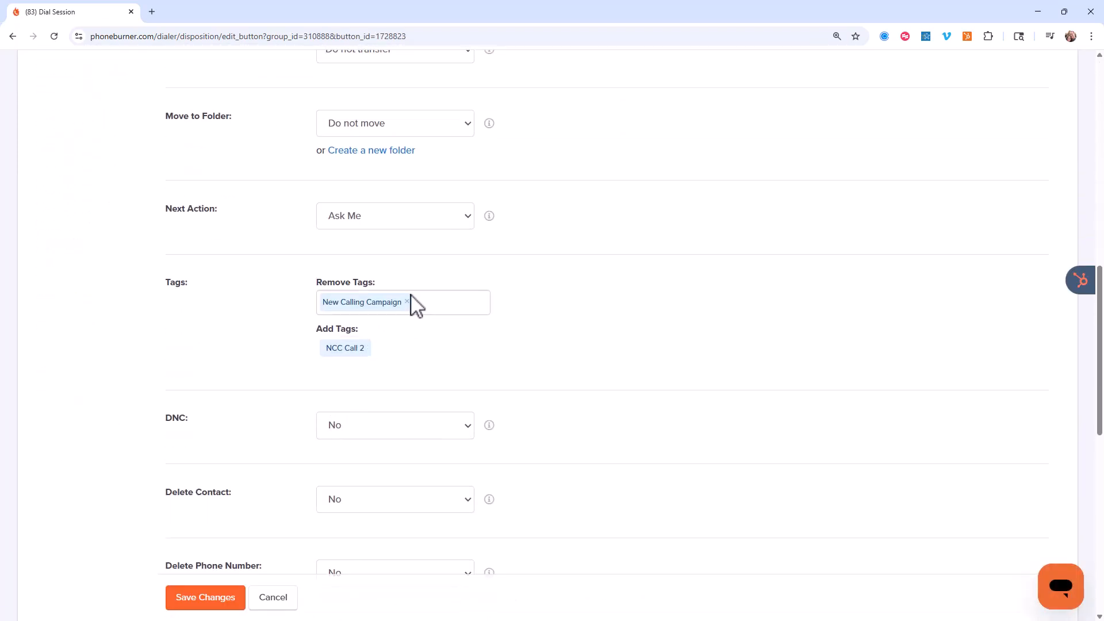
left_click(433, 308)
scroll(454, 437, "down", 5)
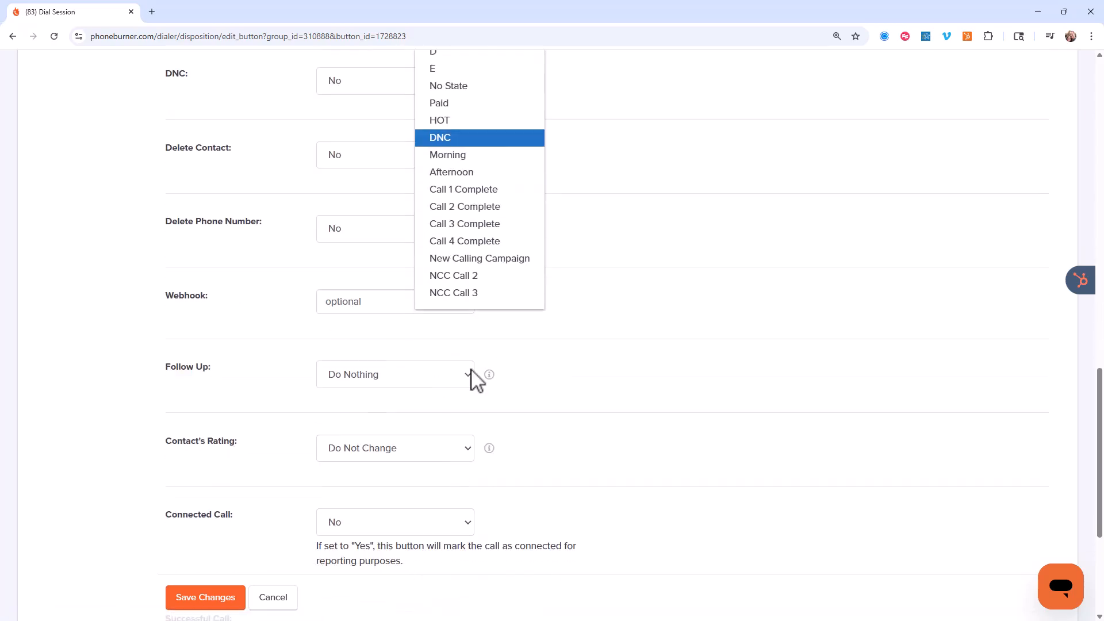
left_click(454, 274)
scroll(463, 345, "up", 2)
scroll(352, 353, "down", 2)
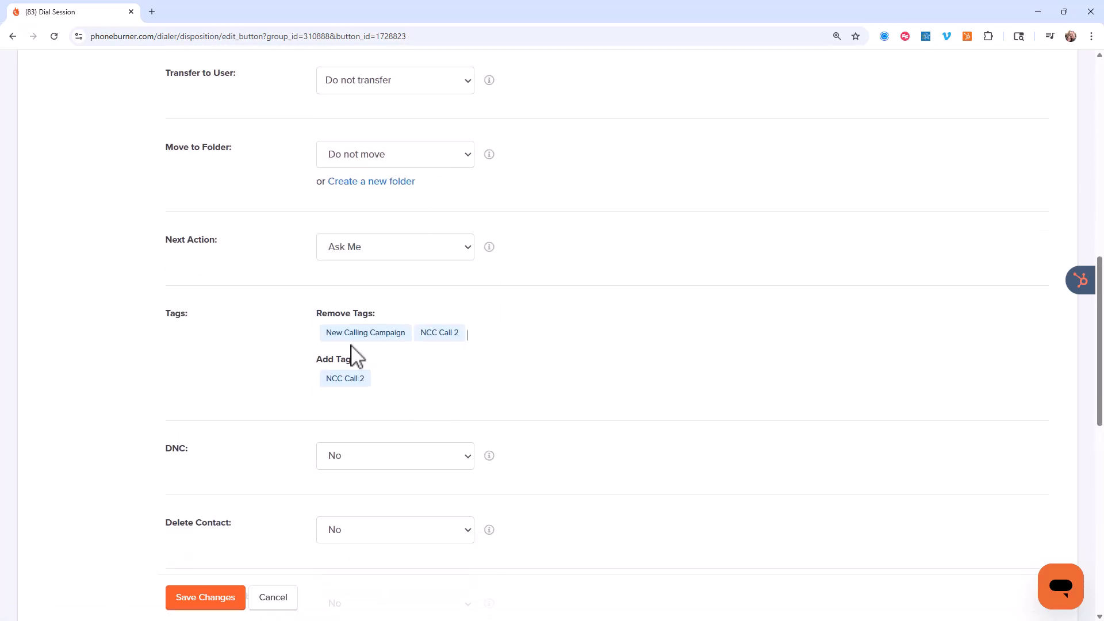
Replace the tag the No Answer button adds with the existing NCC Call 3 tag, and save the button.
left_click(366, 379)
left_click(365, 377)
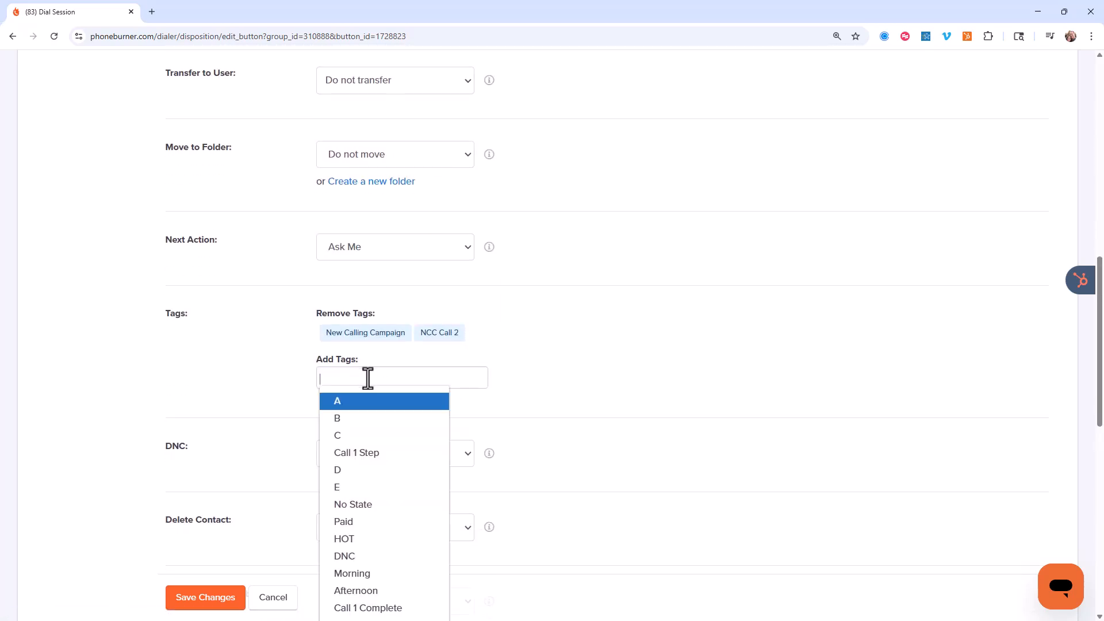
scroll(397, 437, "down", 5)
left_click(375, 403)
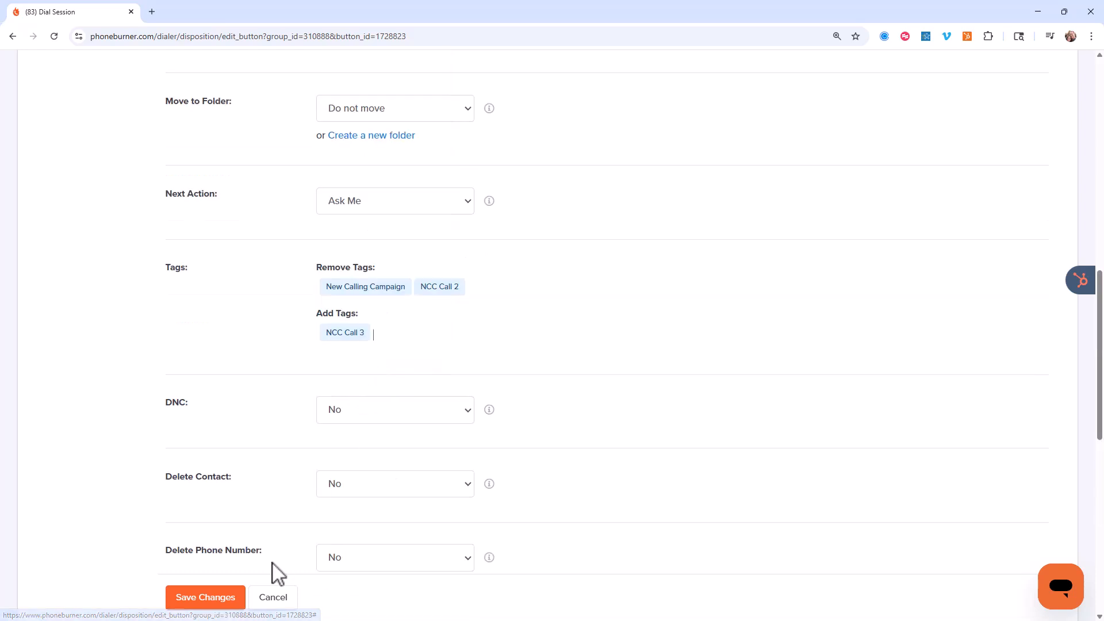
left_click(226, 598)
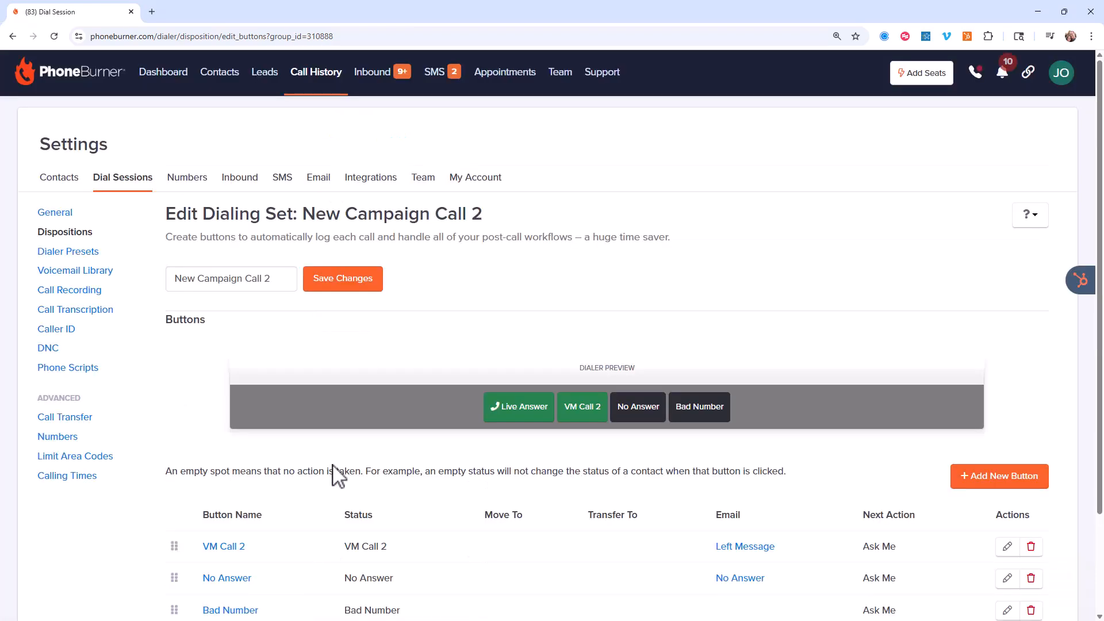
Set the Bad Number button of the New Campaign Call 2 set to also remove the NCC Call 2 tag, and save the button.
scroll(305, 489, "down", 1)
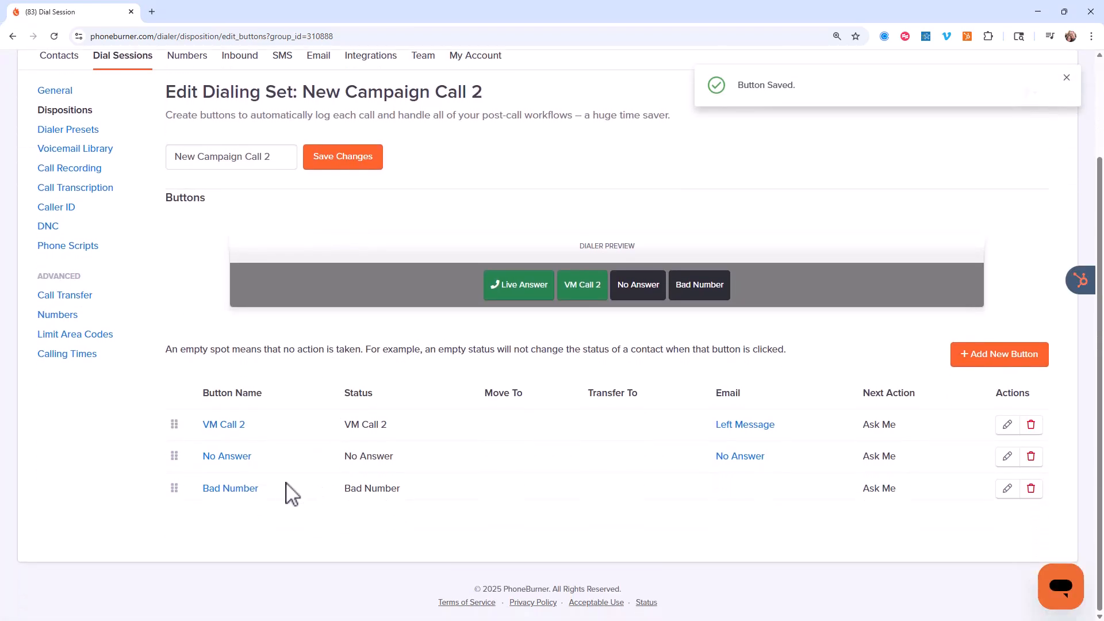
left_click(235, 490)
scroll(451, 399, "down", 4)
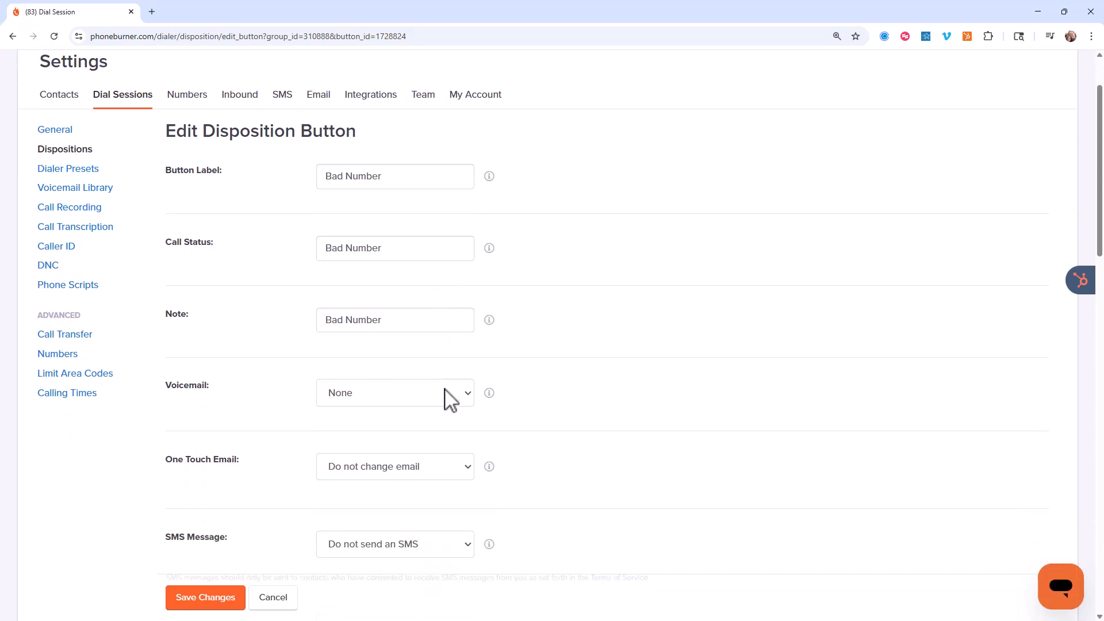
scroll(451, 401, "down", 5)
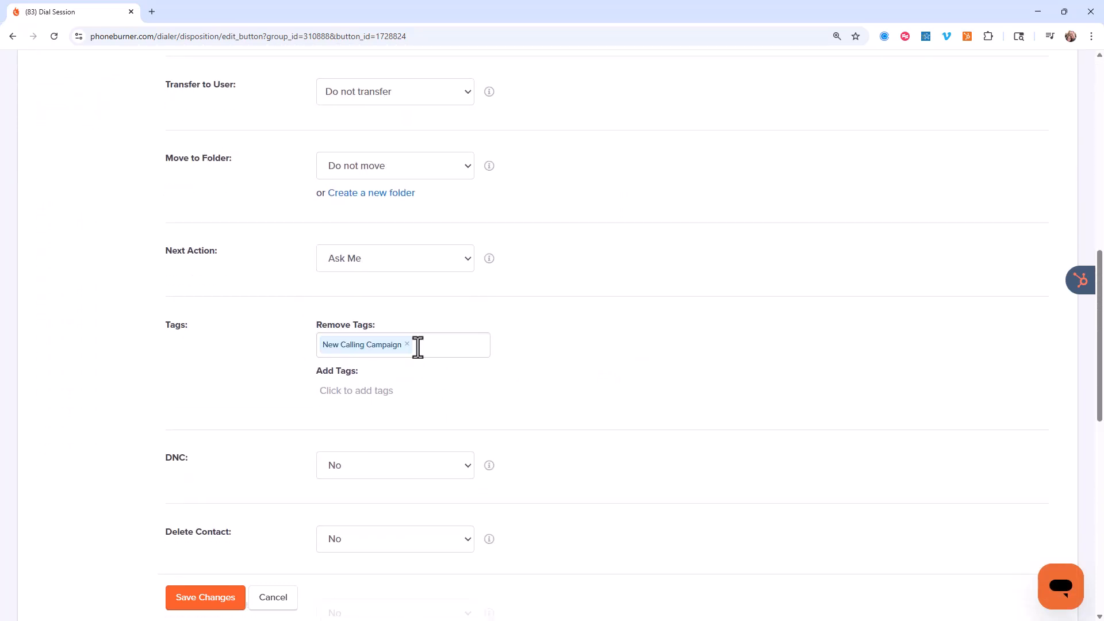
left_click(417, 346)
scroll(456, 475, "down", 5)
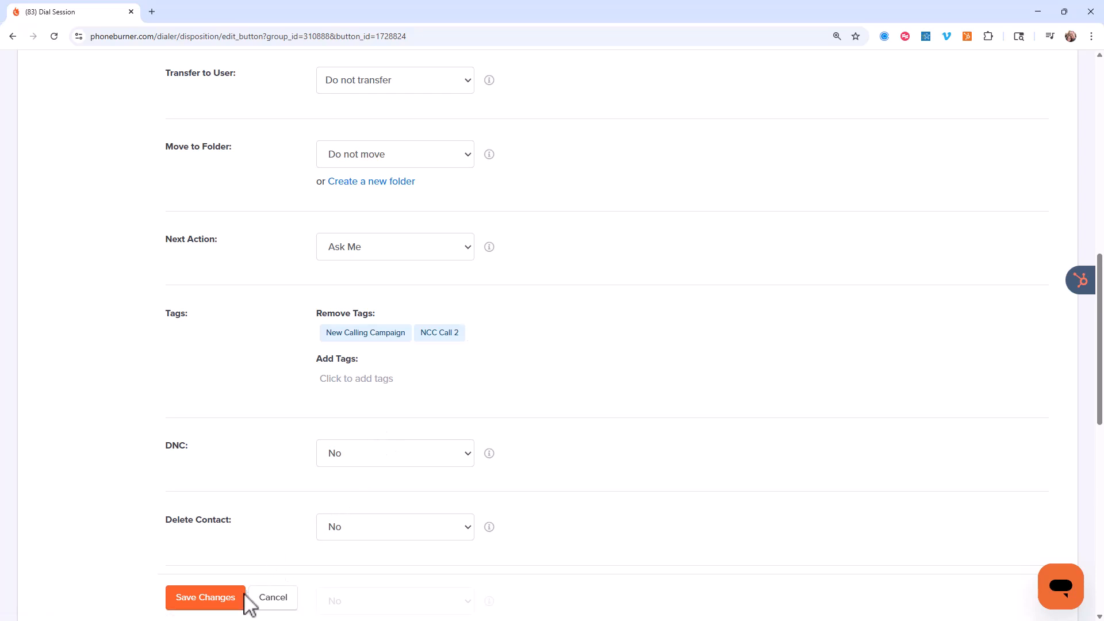
left_click(208, 604)
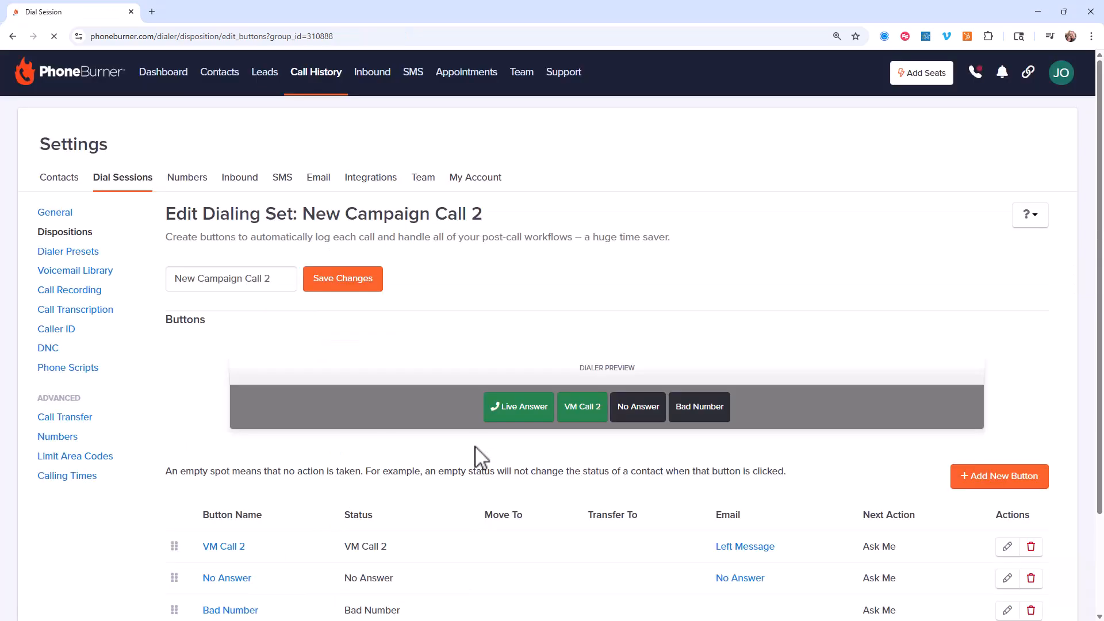
Return to the list of disposition sets.
scroll(473, 439, "down", 3)
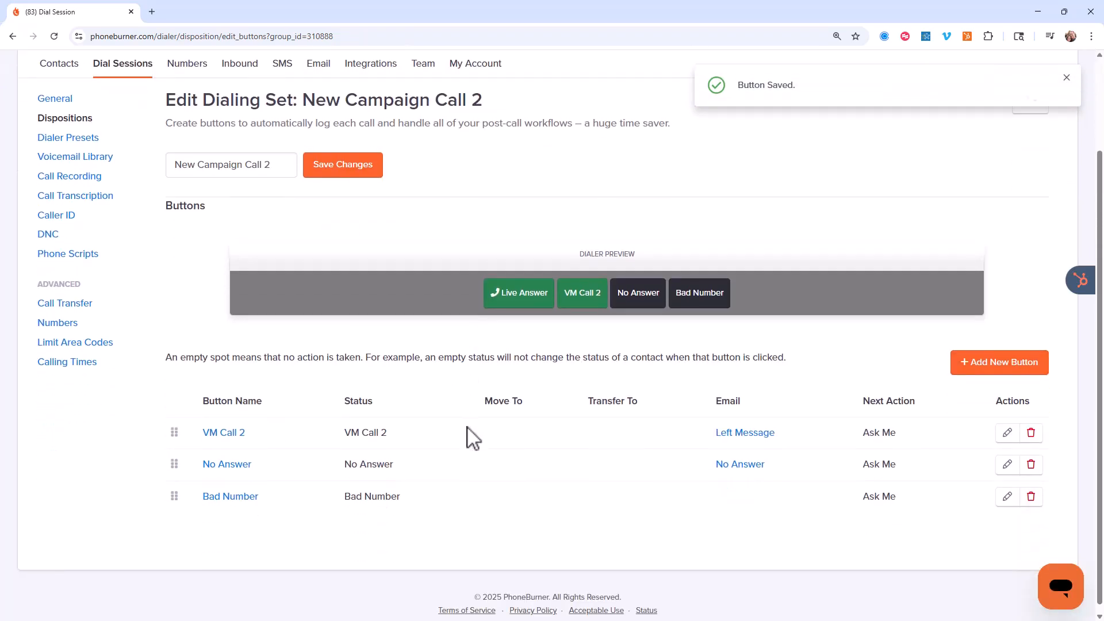
scroll(472, 440, "up", 3)
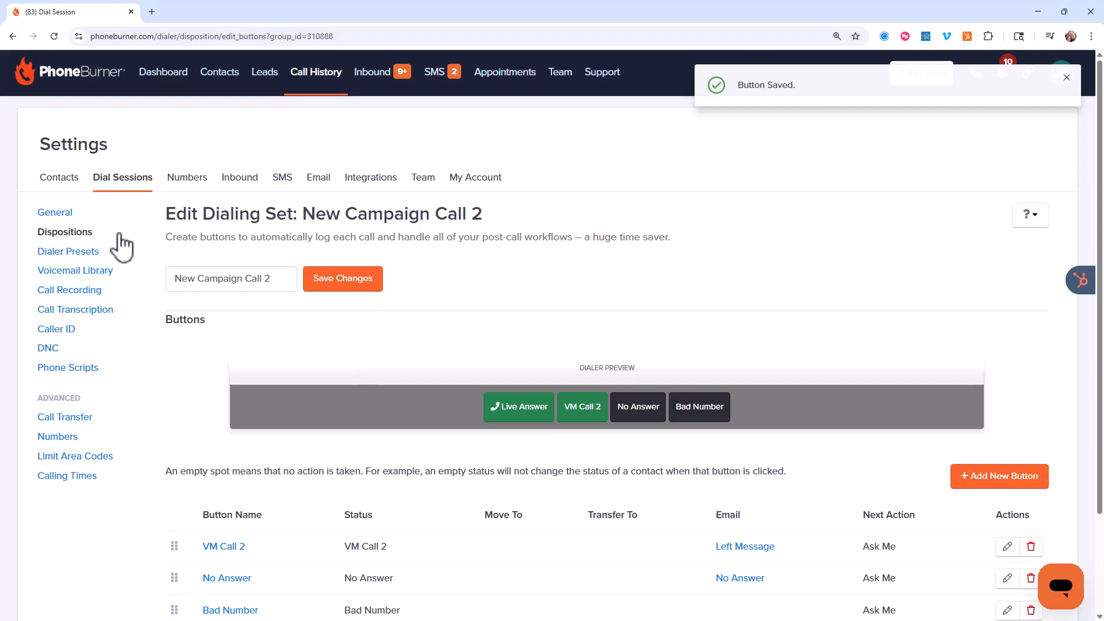
left_click(75, 233)
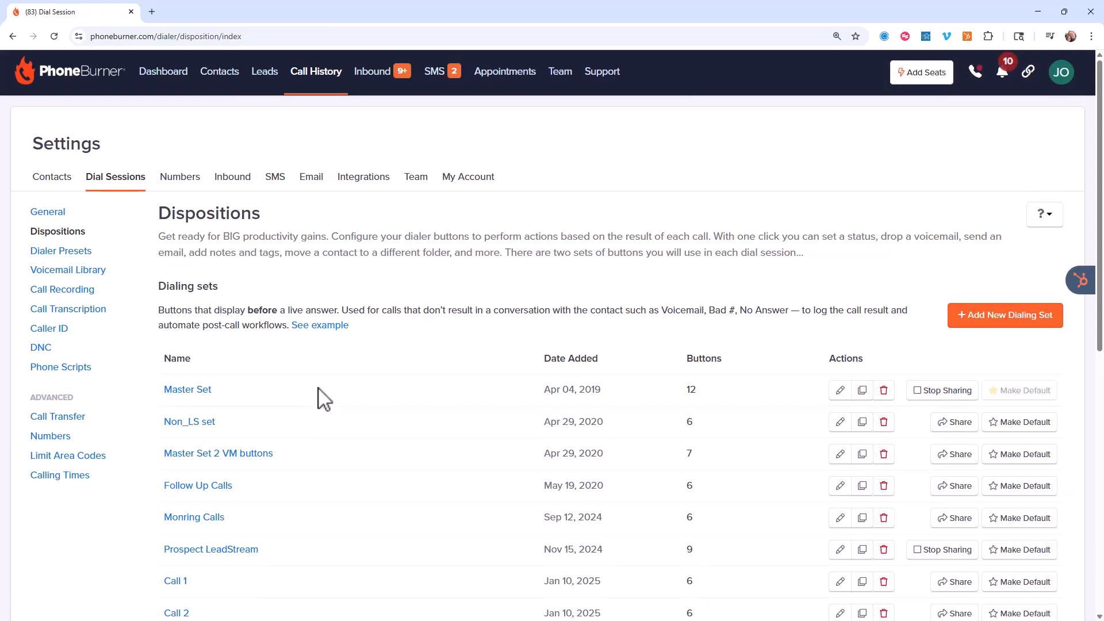
scroll(314, 419, "down", 6)
scroll(441, 397, "up", 3)
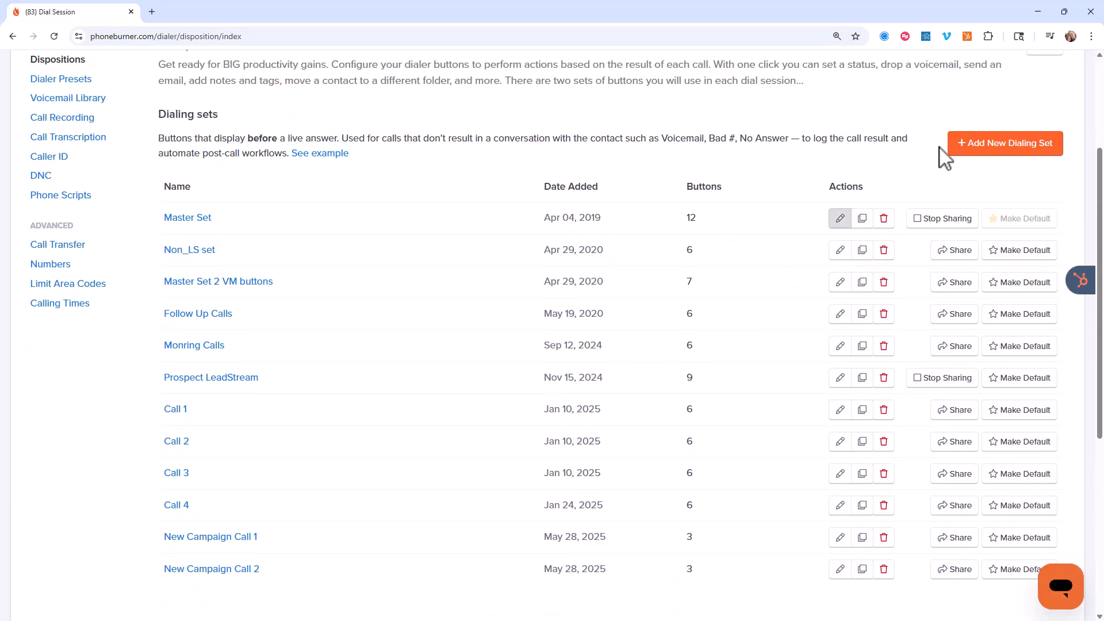
left_click(1020, 147)
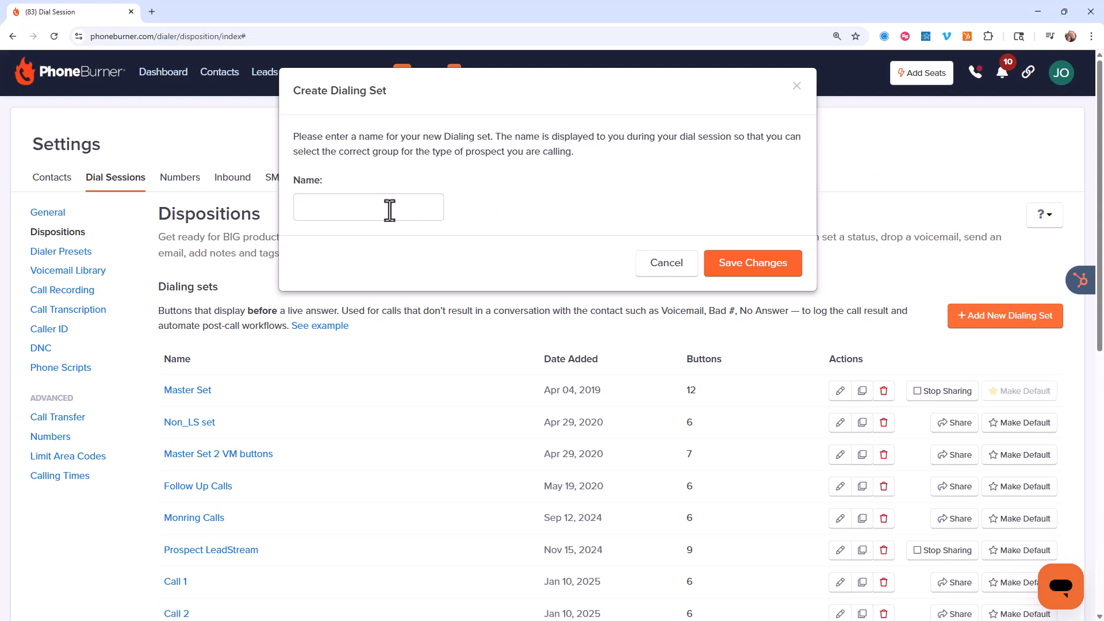
left_click(662, 271)
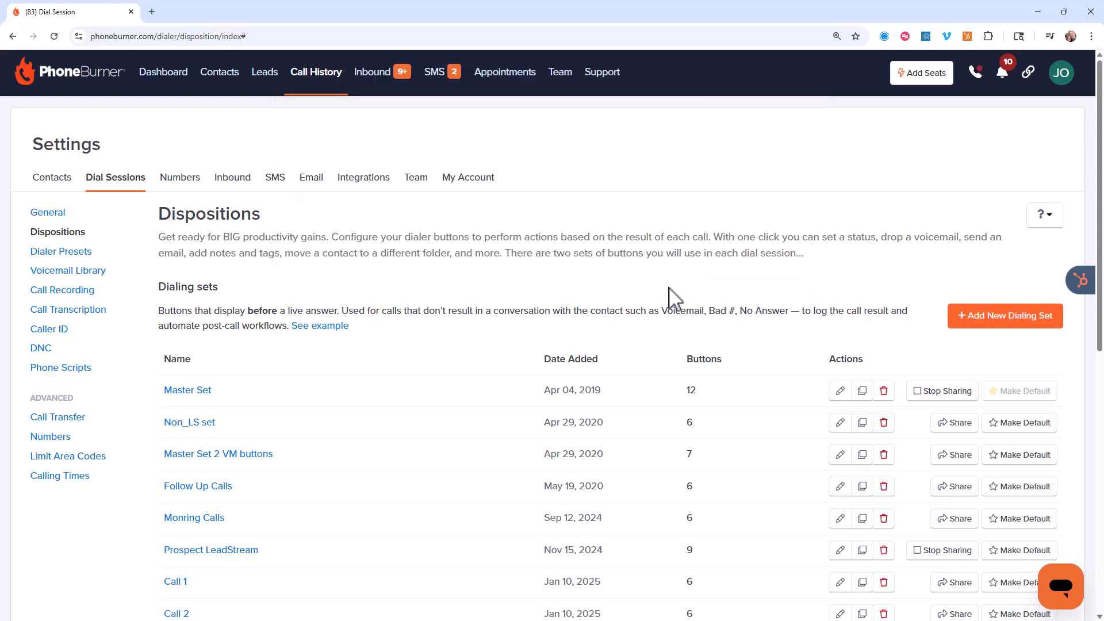
Duplicate the New Campaign Call 2 dialing set, and save the copy under the name New Campaign Call 3.
scroll(783, 455, "down", 6)
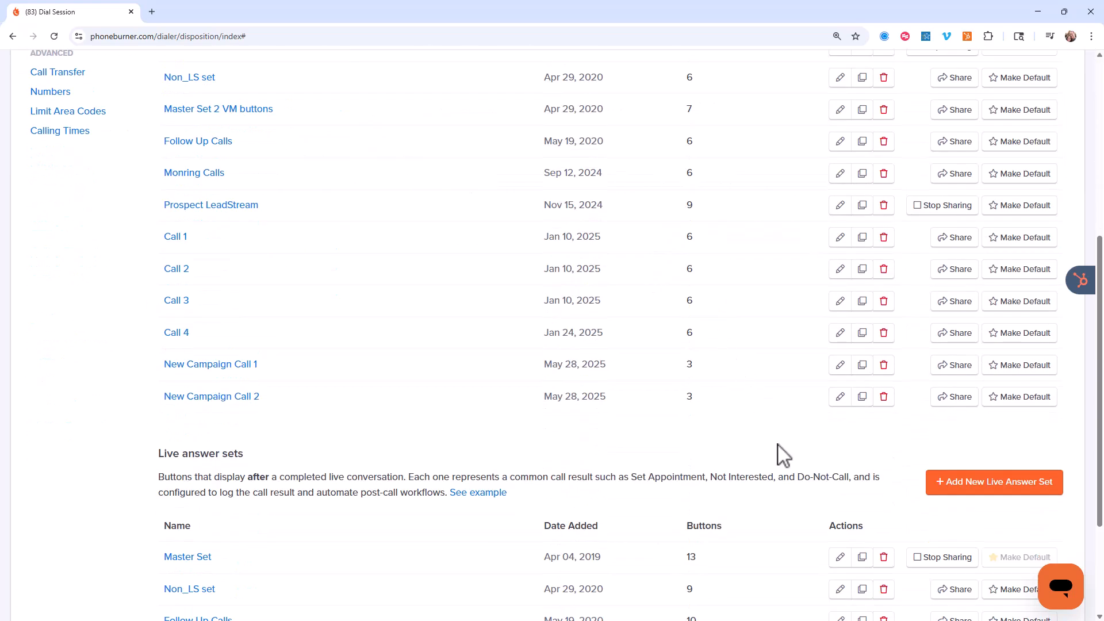
left_click(862, 397)
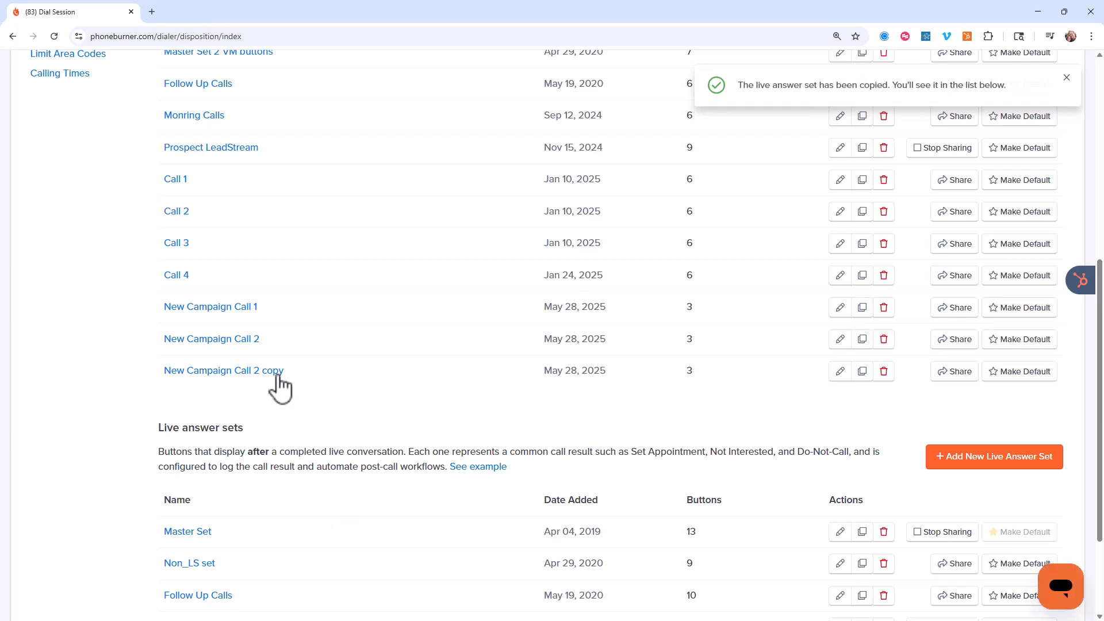
left_click(277, 374)
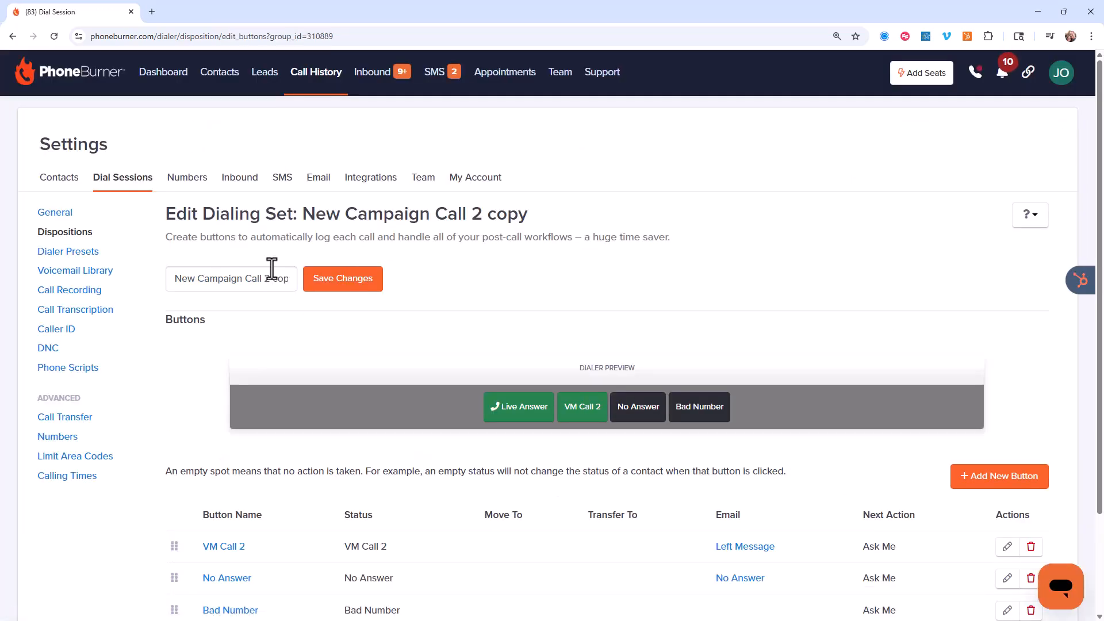
left_click_drag(263, 278, 320, 285)
type("3")
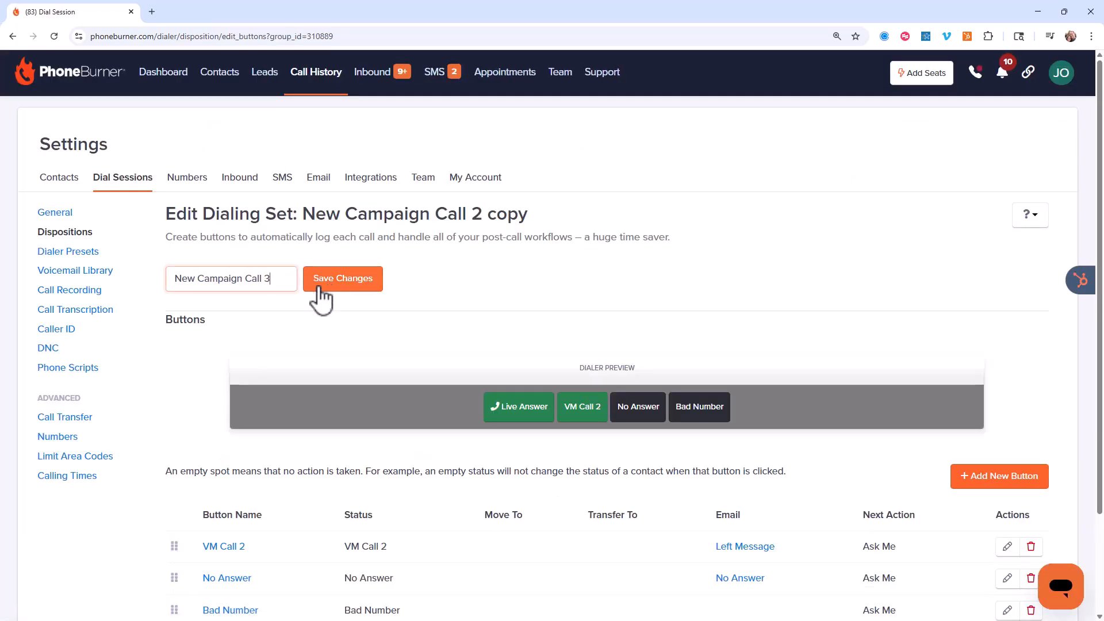
left_click(368, 287)
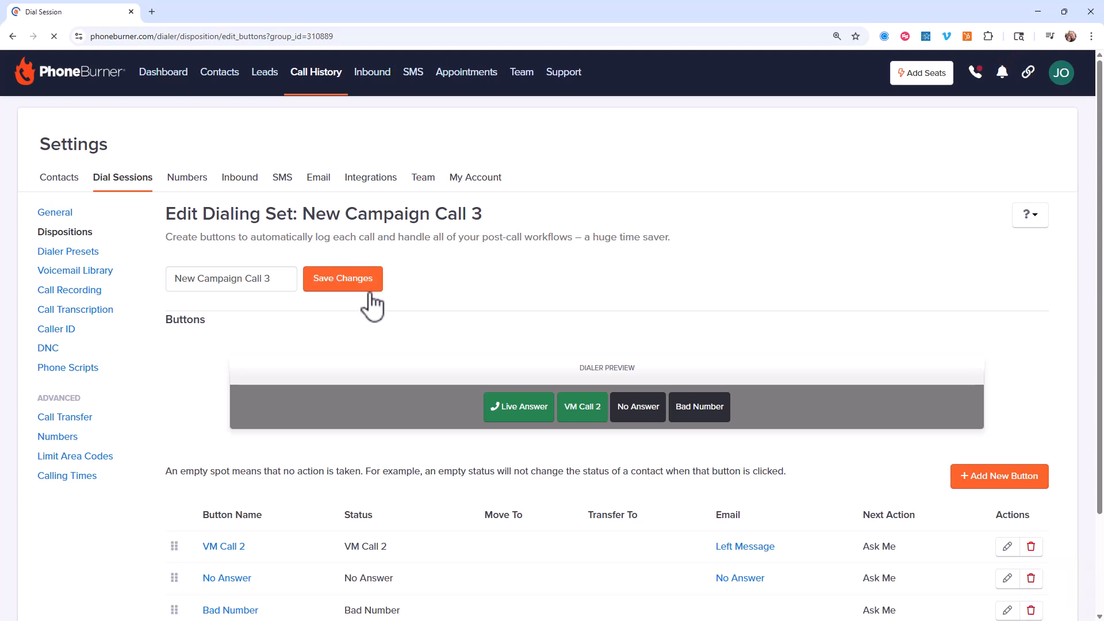
Change the VM Call 2 button's label, call status and note in the New Campaign Call 3 set to VM Call 3.
scroll(354, 311, "down", 2)
left_click(229, 425)
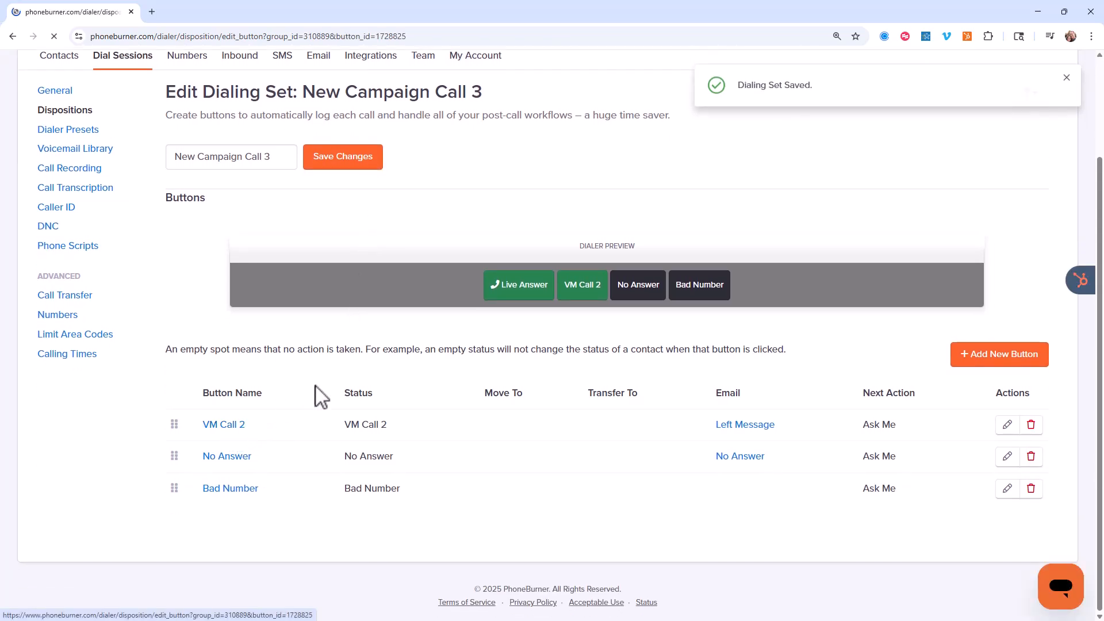
left_click(361, 259)
key("BackSpace")
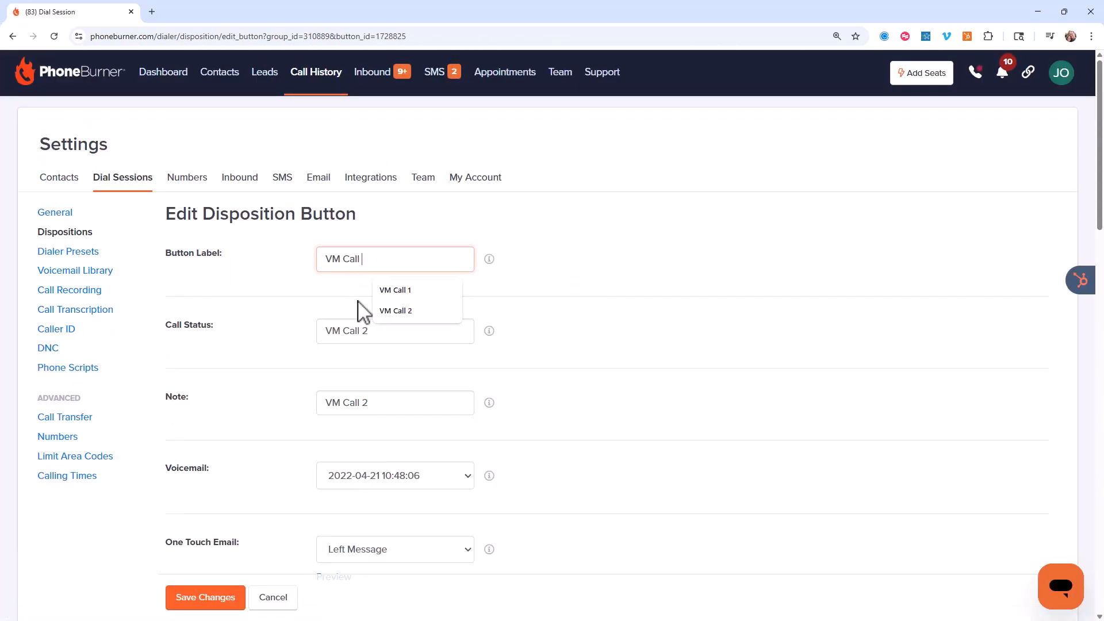
type("3")
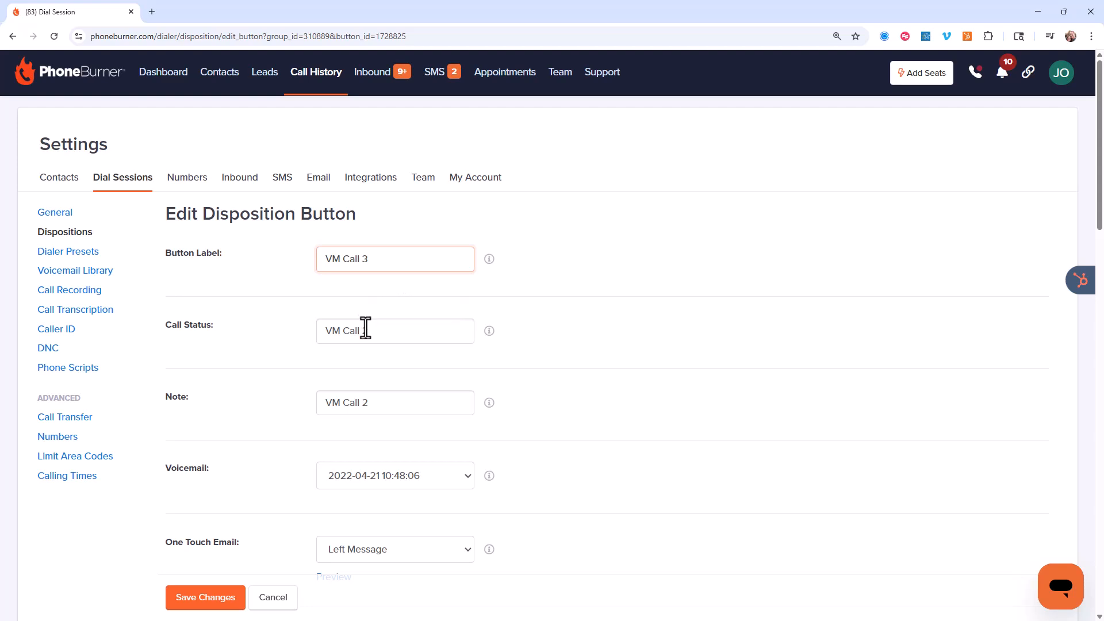
left_click(365, 329)
key("BackSpace")
type("3")
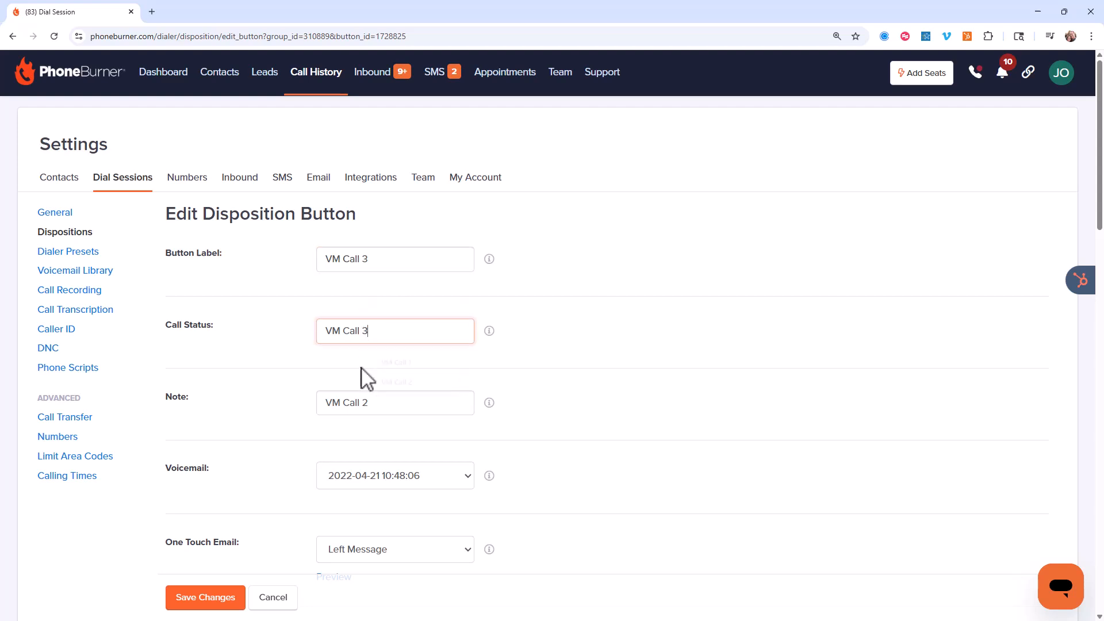
left_click(369, 402)
key("BackSpace")
type("3")
Set the VM Call 3 button to also remove the NCC Call 3 tag.
scroll(367, 405, "down", 2)
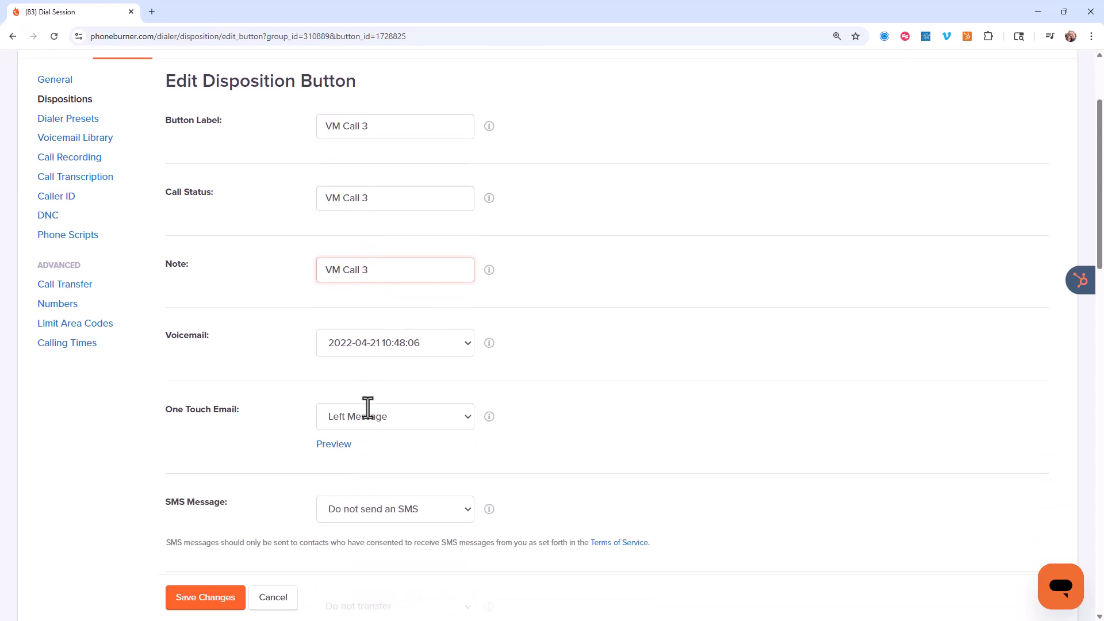
scroll(385, 345, "down", 2)
scroll(322, 360, "down", 9)
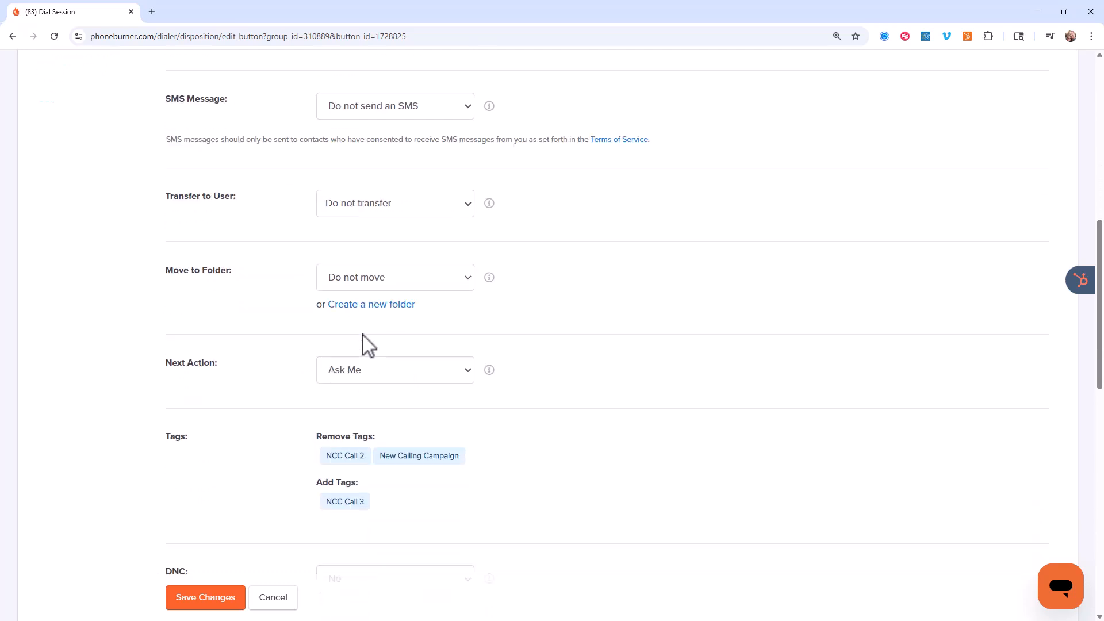
left_click(487, 300)
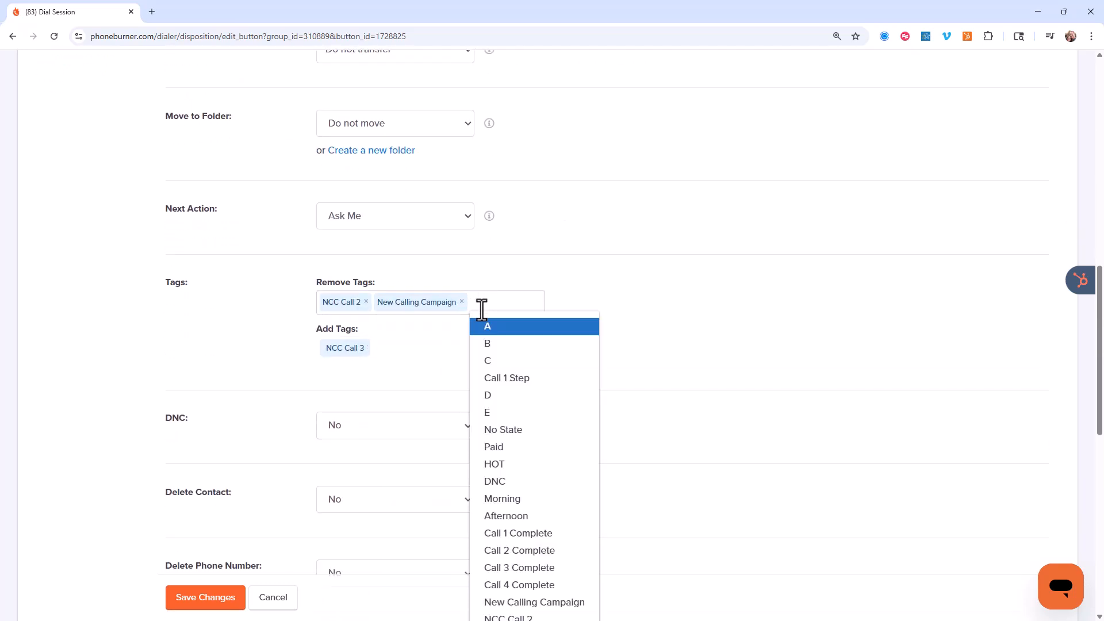
scroll(525, 437, "down", 4)
left_click(531, 407)
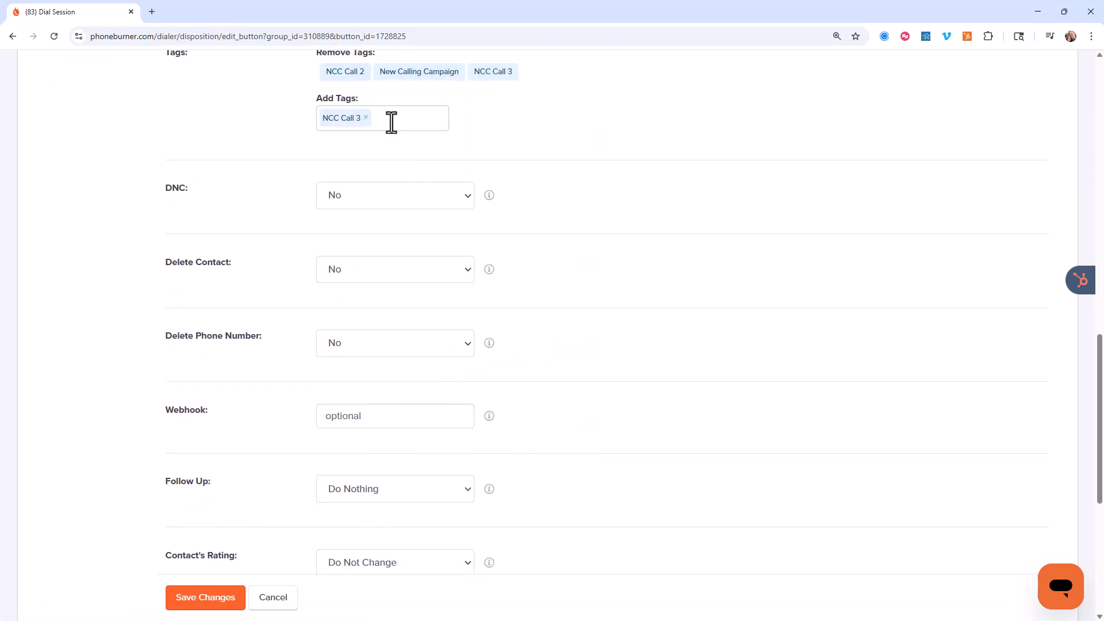
Replace the tag the VM Call 3 button adds with a new NCC Call Done tag, and save the button.
left_click(364, 118)
left_click(365, 117)
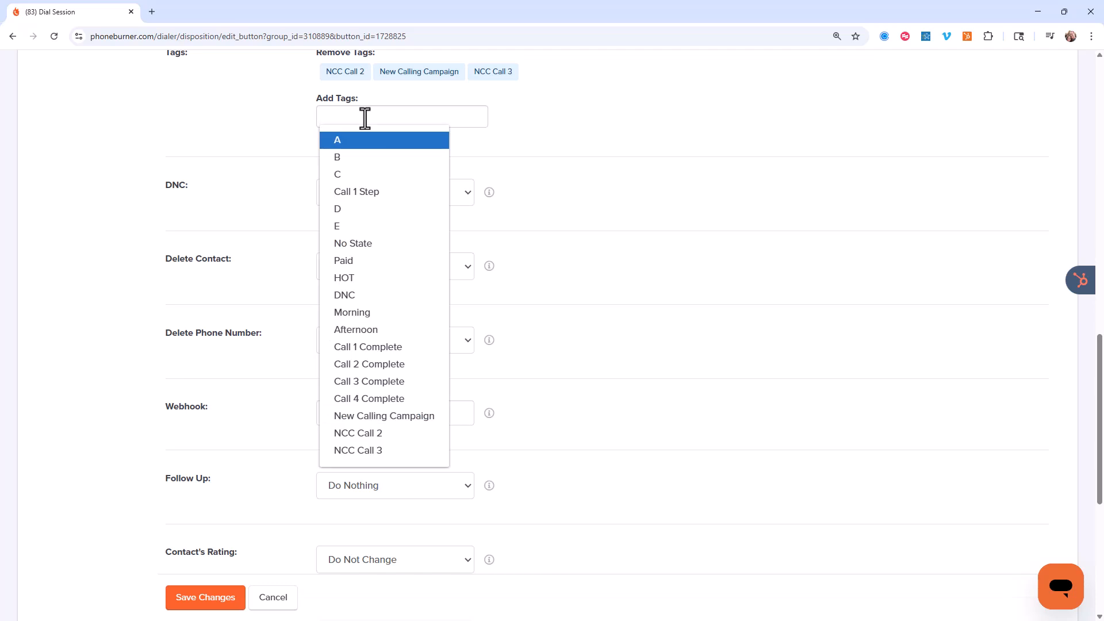
type("NCC ")
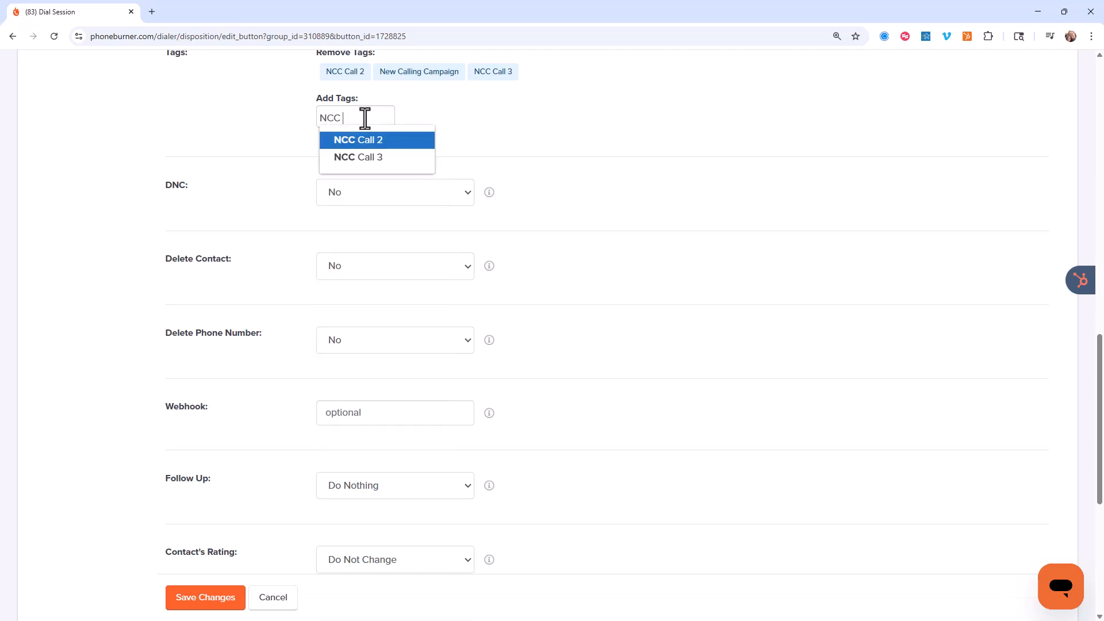
type("Call Done")
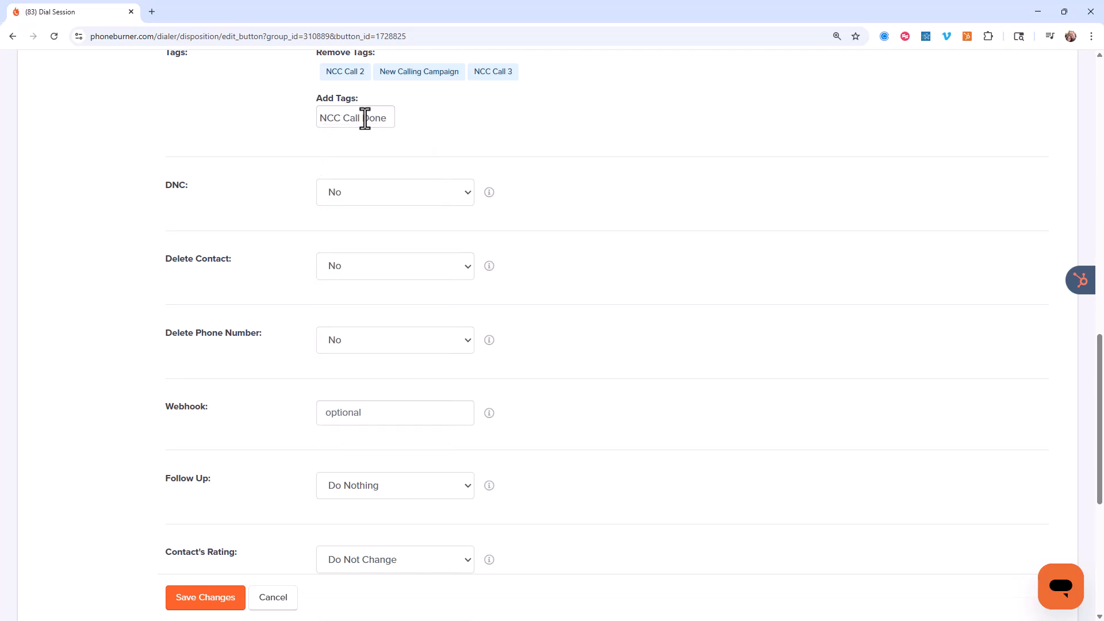
key("Return")
left_click(632, 144)
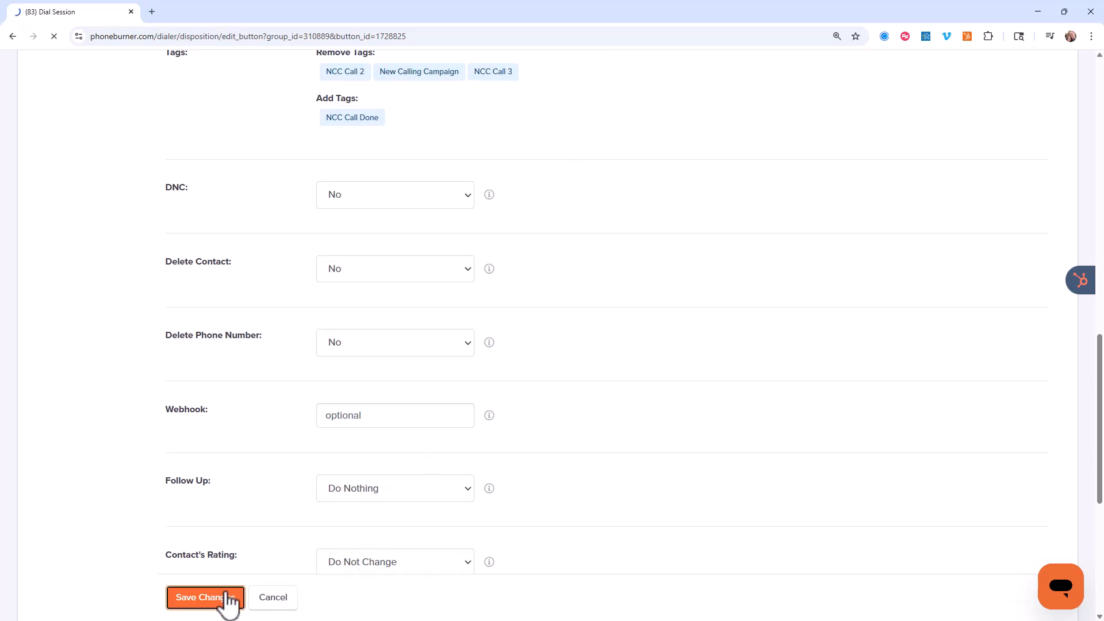
Set the No Answer button of the New Campaign Call 3 set to also remove the NCC Call 3 tag.
scroll(377, 541, "down", 3)
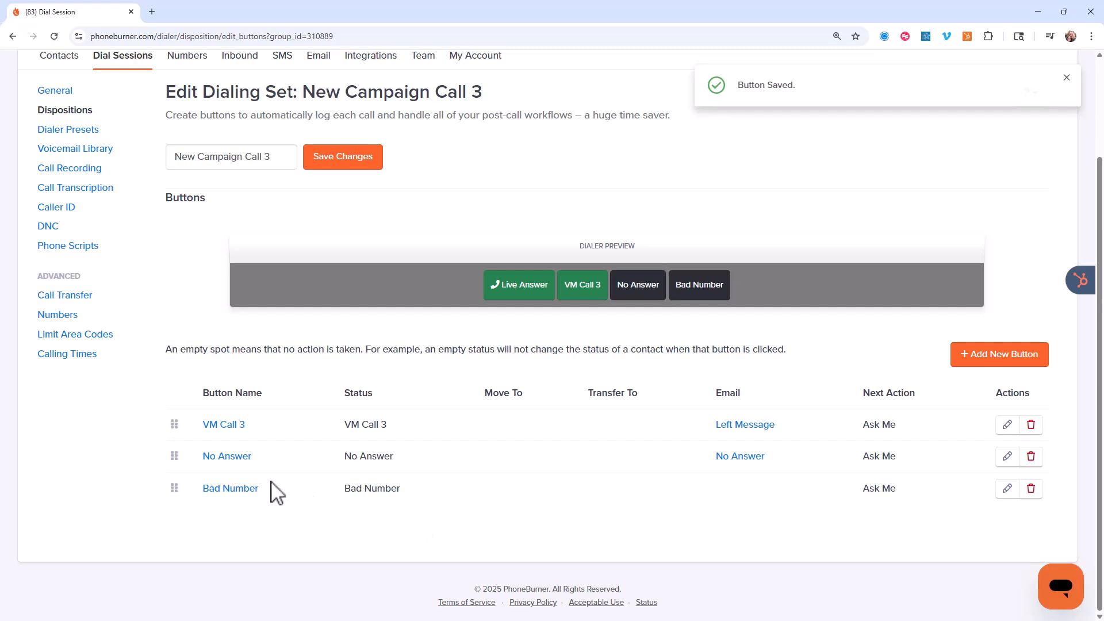
left_click(226, 455)
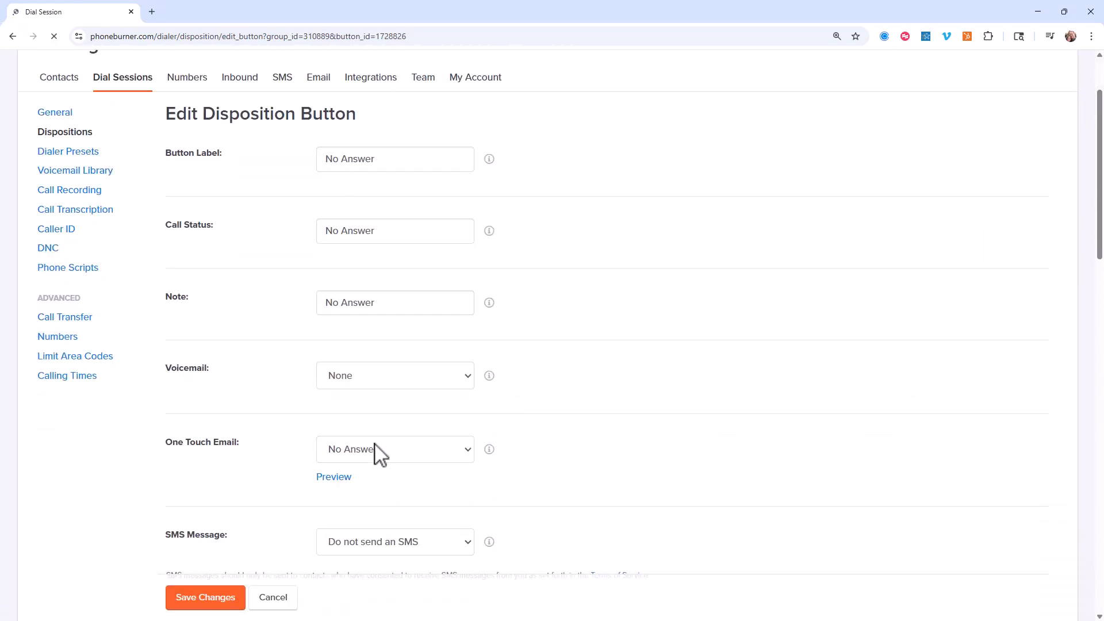
scroll(375, 444, "down", 10)
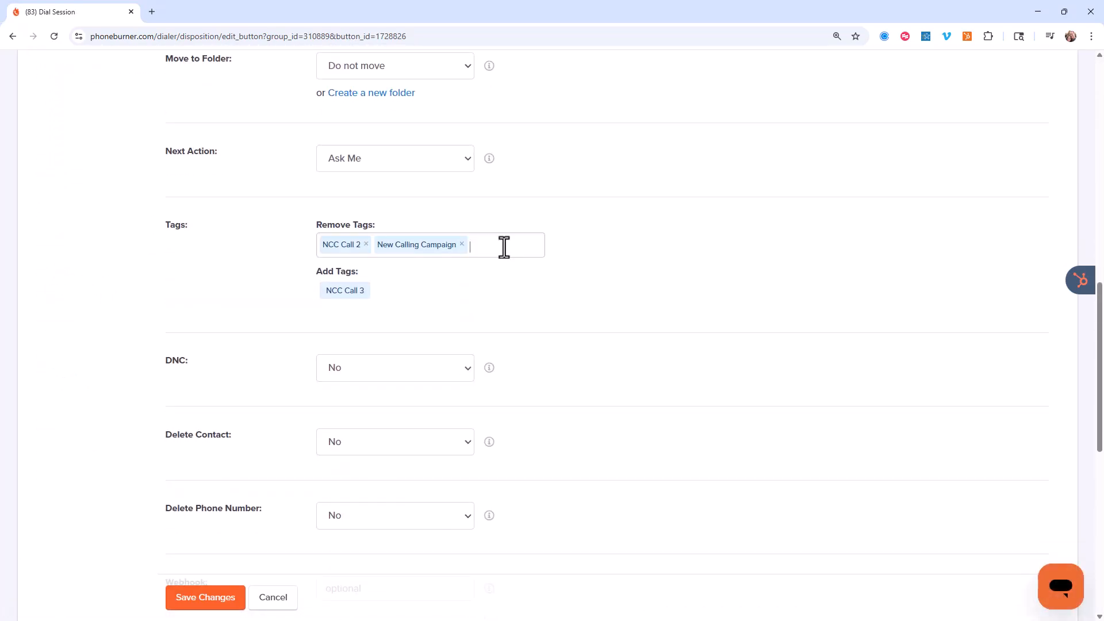
left_click(504, 248)
scroll(601, 493, "down", 2)
left_click(540, 463)
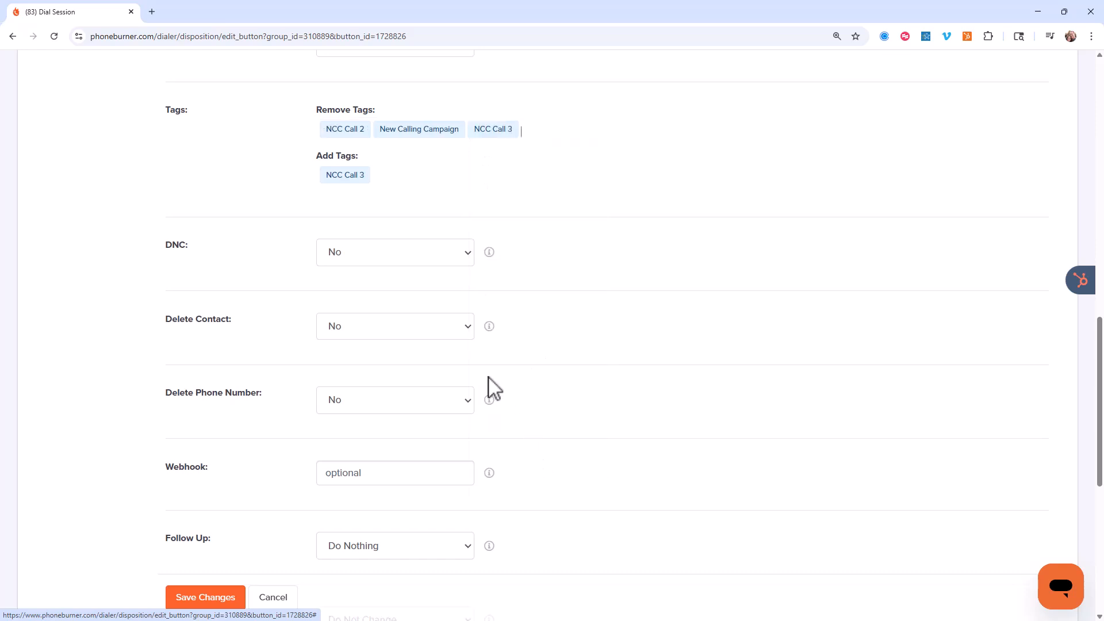
Replace the tag the No Answer button adds with the existing NCC Call Done tag, and save the button.
left_click(366, 173)
left_click(367, 174)
left_click(372, 175)
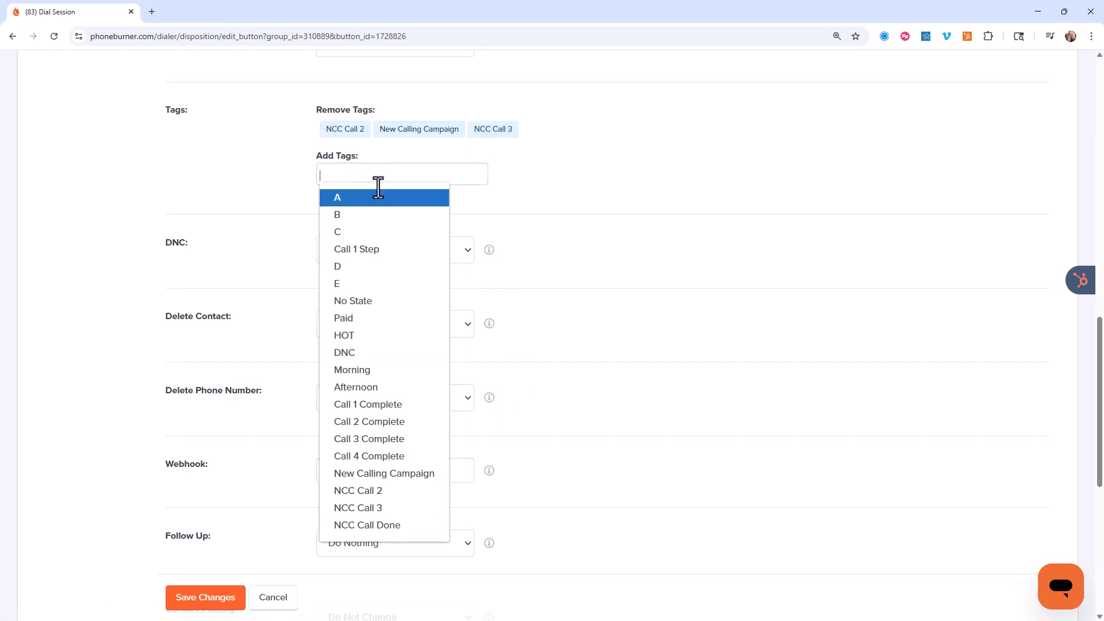
scroll(430, 458, "down", 6)
left_click(394, 180)
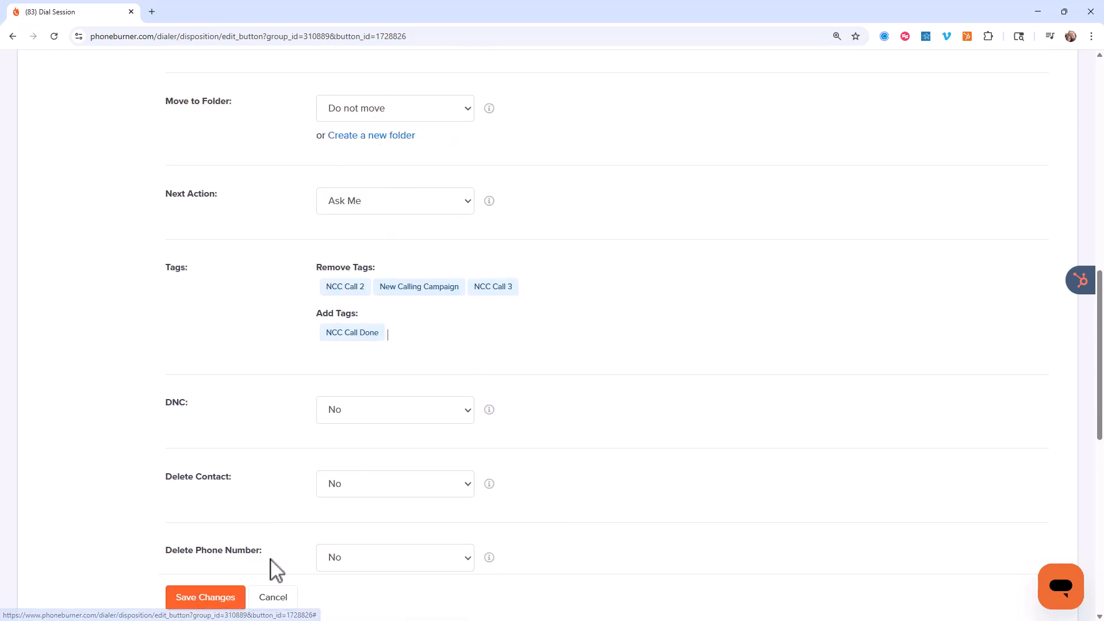
left_click(234, 598)
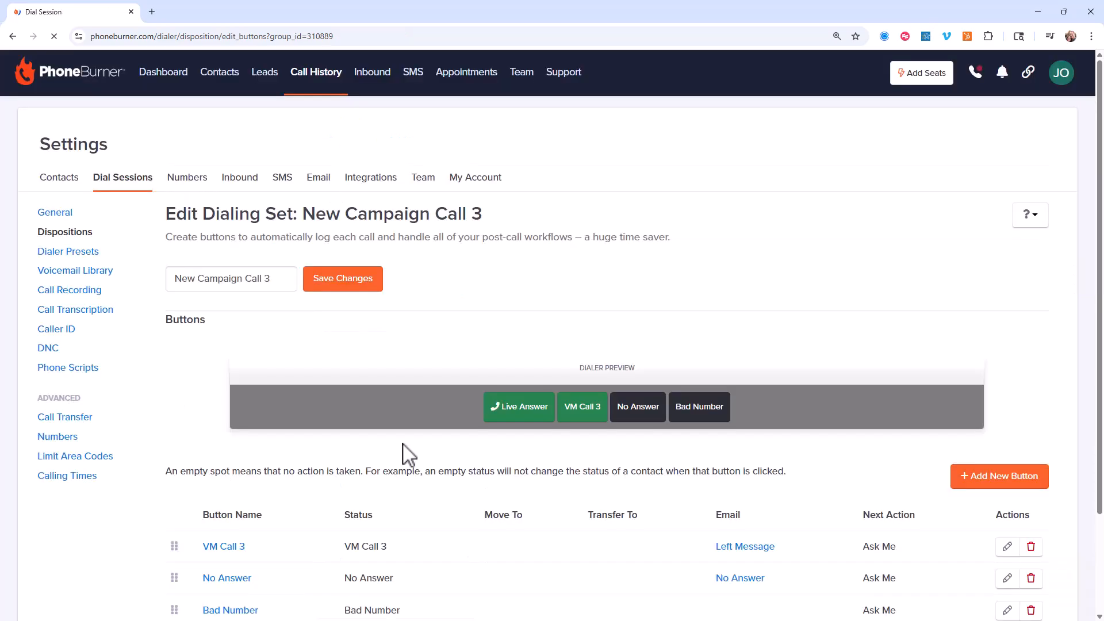
Review the buttons of the New Campaign Call 3 set and the list of dialing sets on the Dispositions page.
scroll(403, 460, "down", 2)
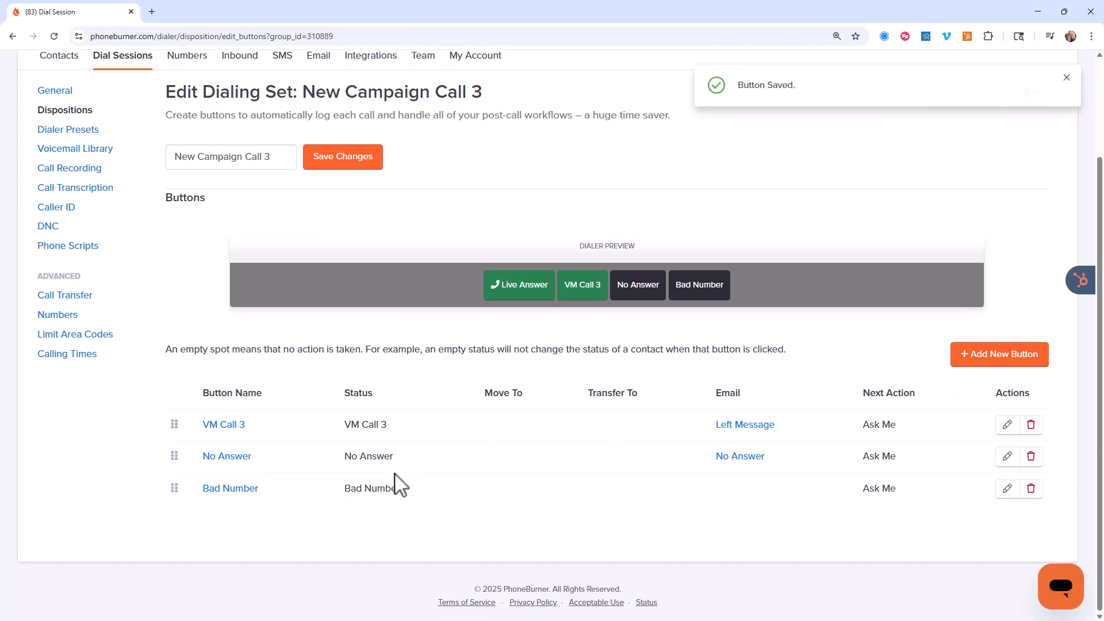
scroll(344, 452, "up", 2)
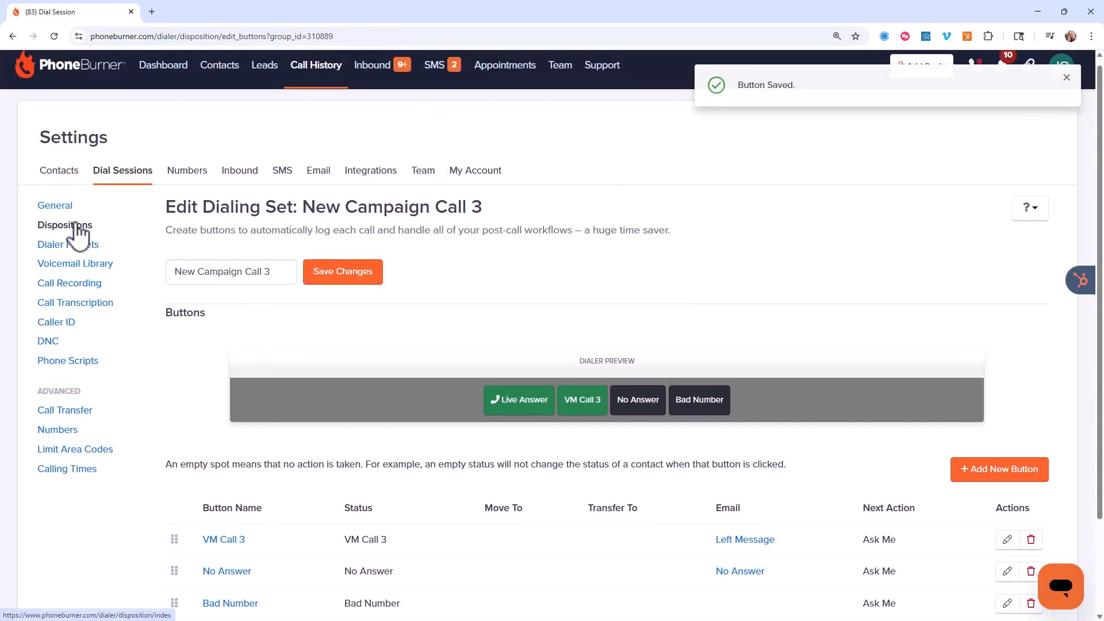
left_click(69, 226)
scroll(438, 402, "down", 6)
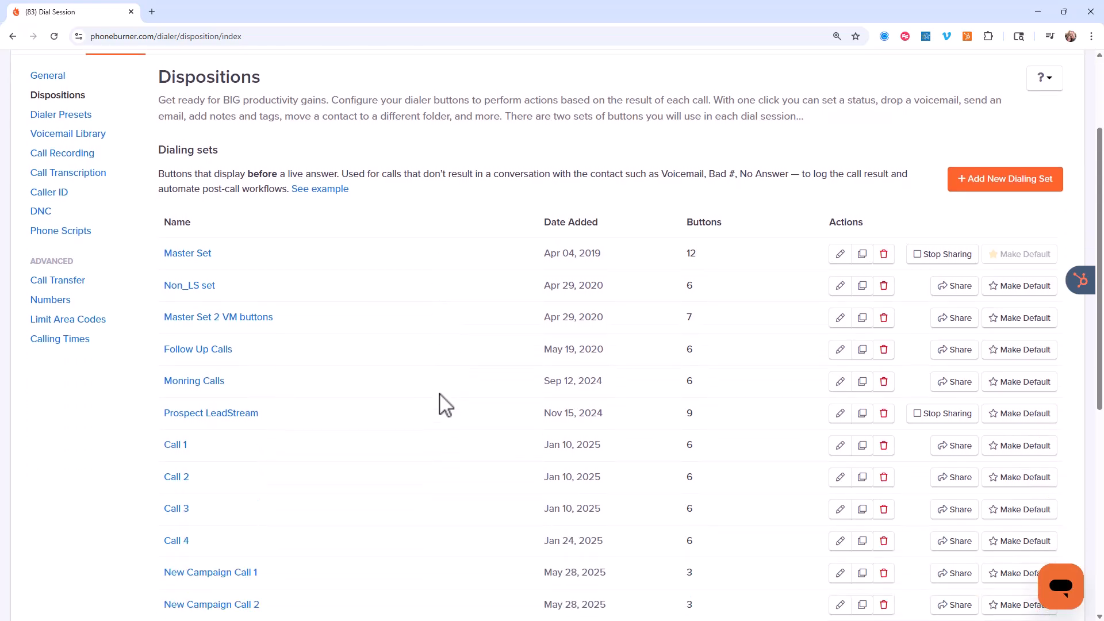
scroll(345, 477, "up", 6)
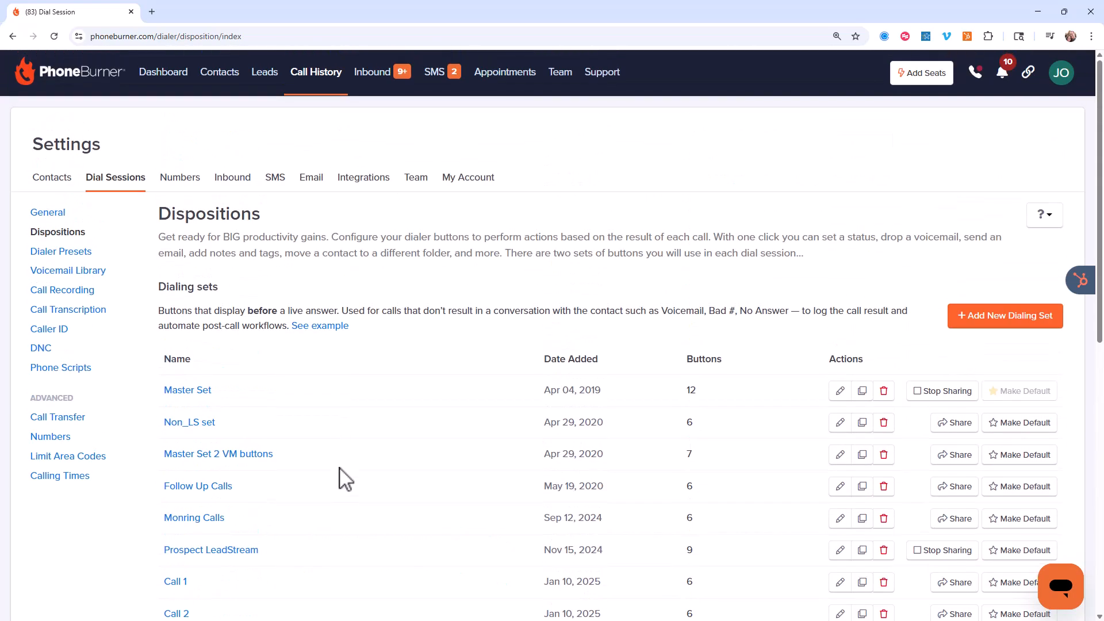
Start an advanced contact search for contacts that have the New Calling Campaign tag.
left_click(222, 71)
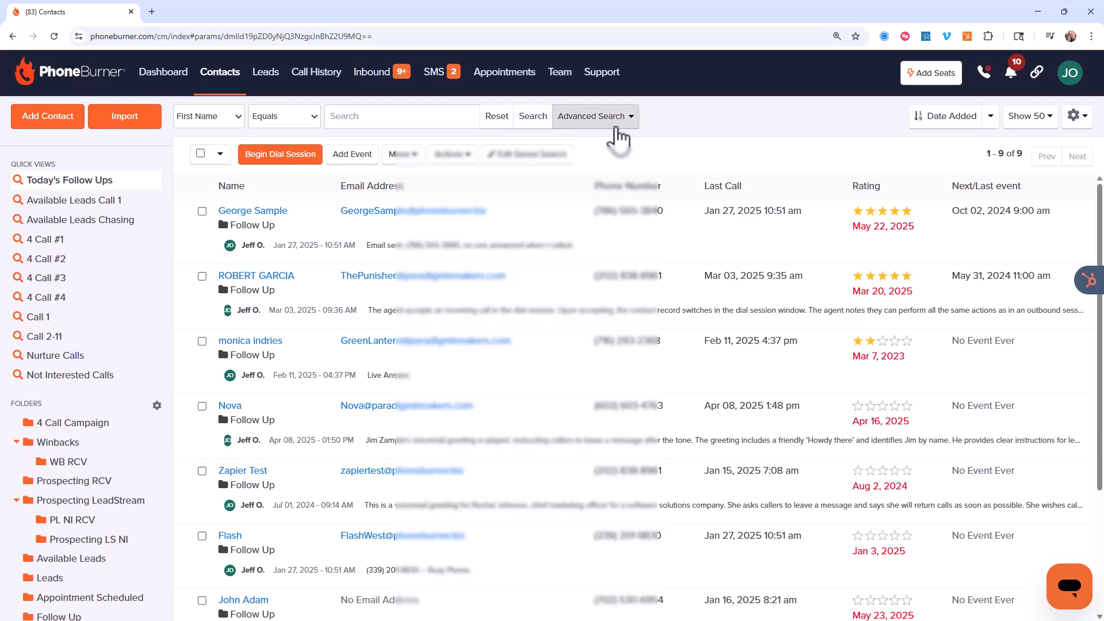
left_click(614, 134)
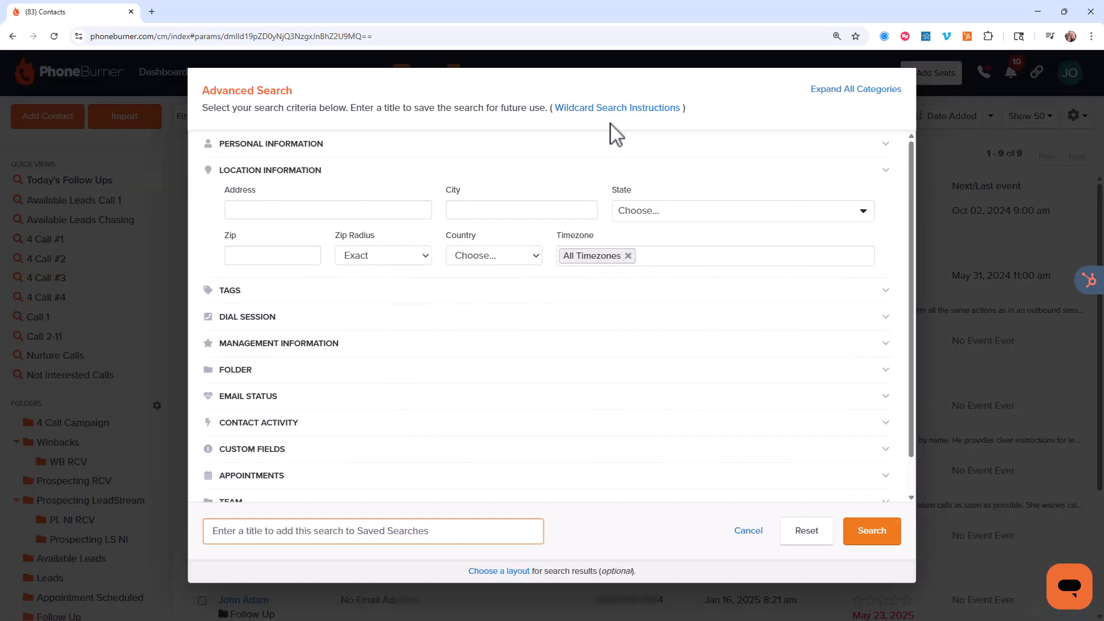
left_click(304, 143)
left_click(283, 171)
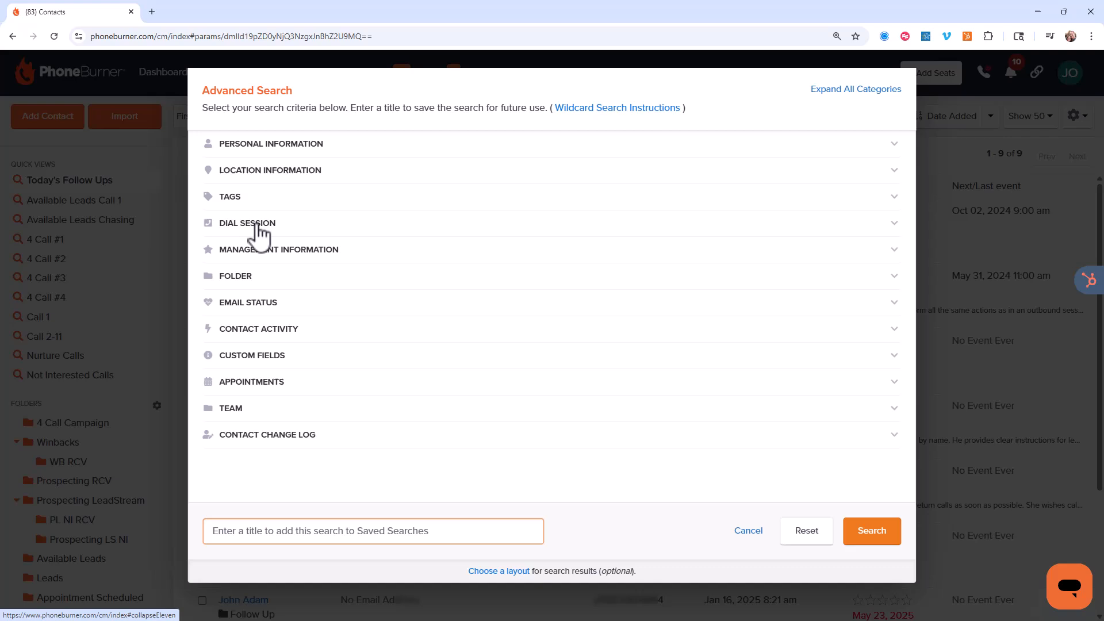
left_click(228, 196)
left_click(365, 236)
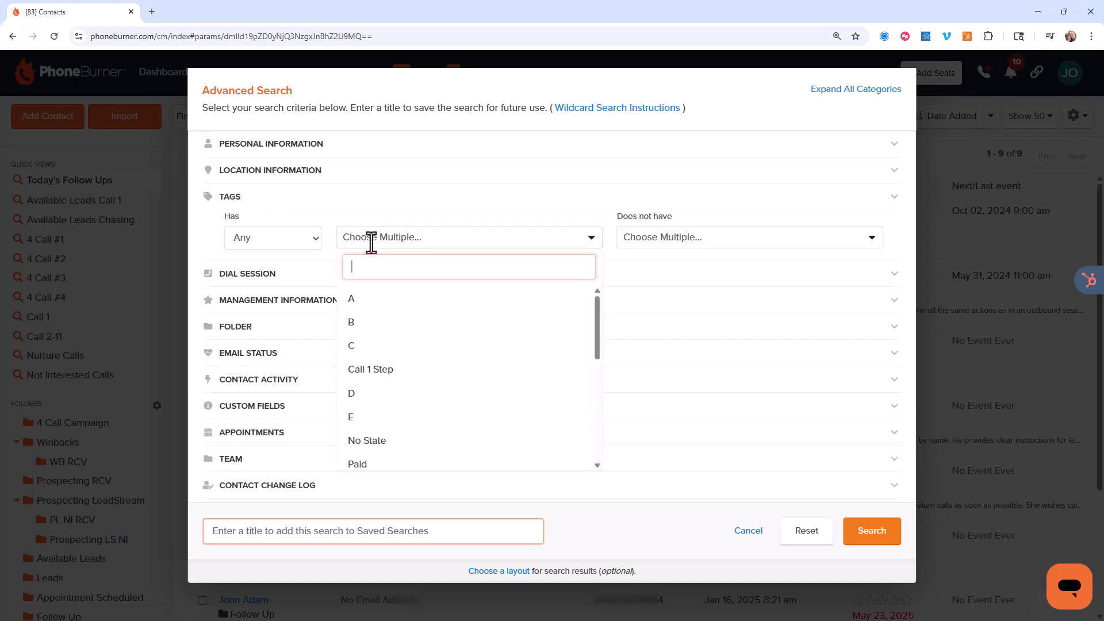
scroll(442, 367, "down", 5)
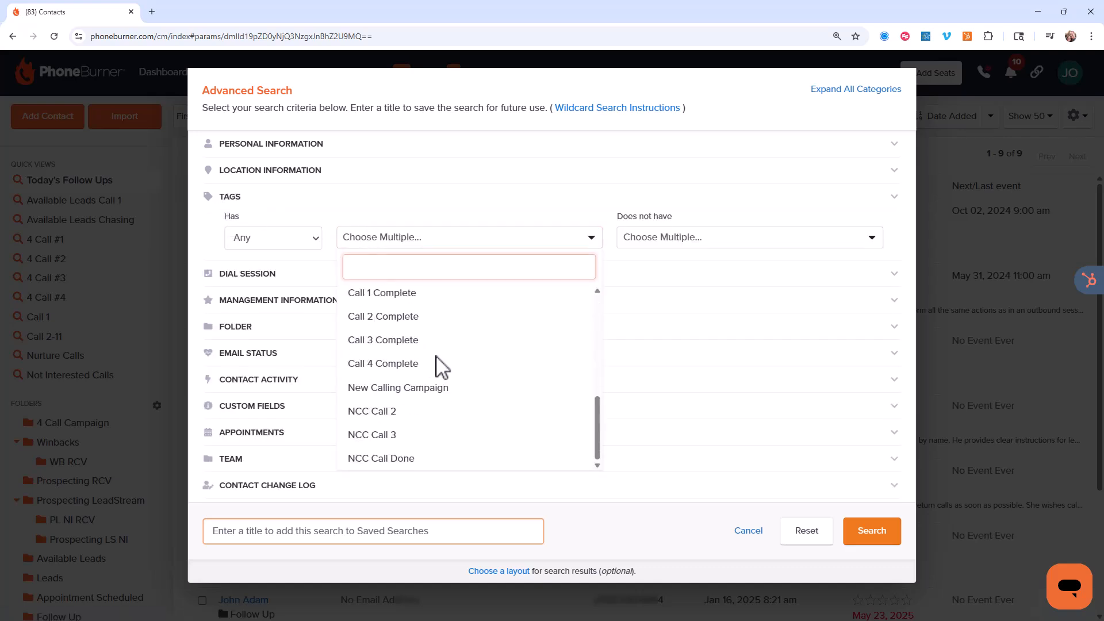
left_click(402, 389)
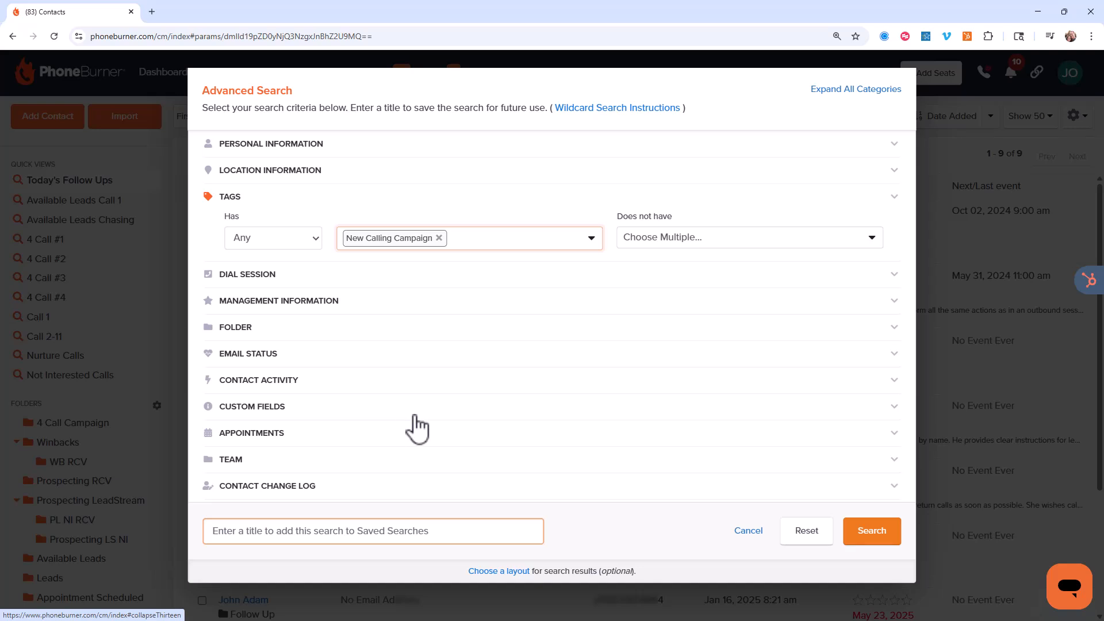
Title the search NCC Call 1 to add it to the saved searches, and run it.
left_click(347, 529)
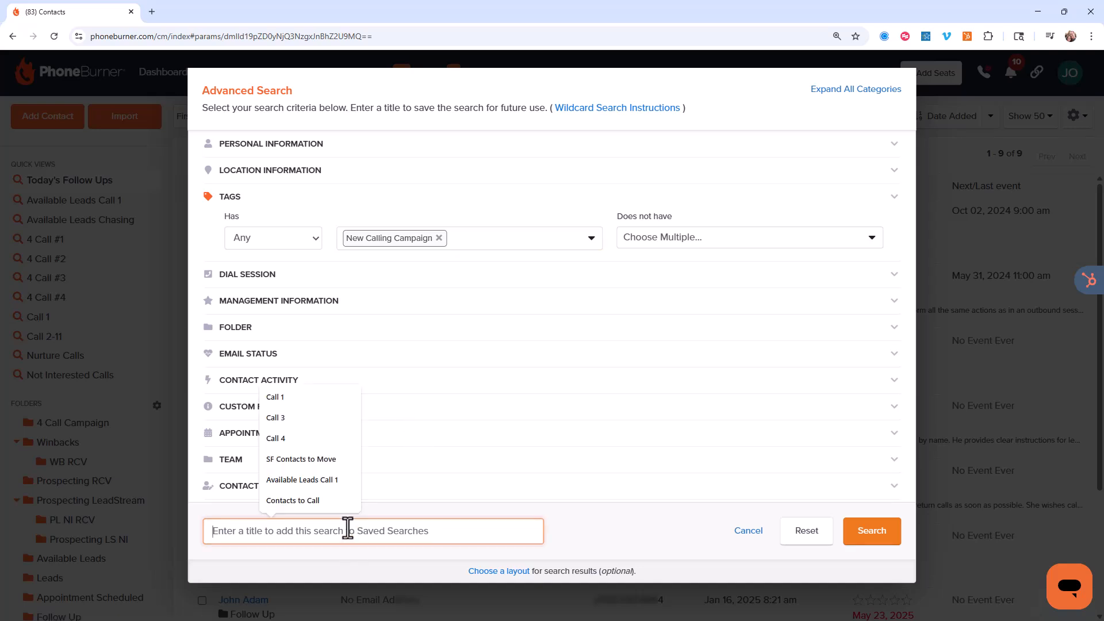
type("C")
key("BackSpace")
type("N")
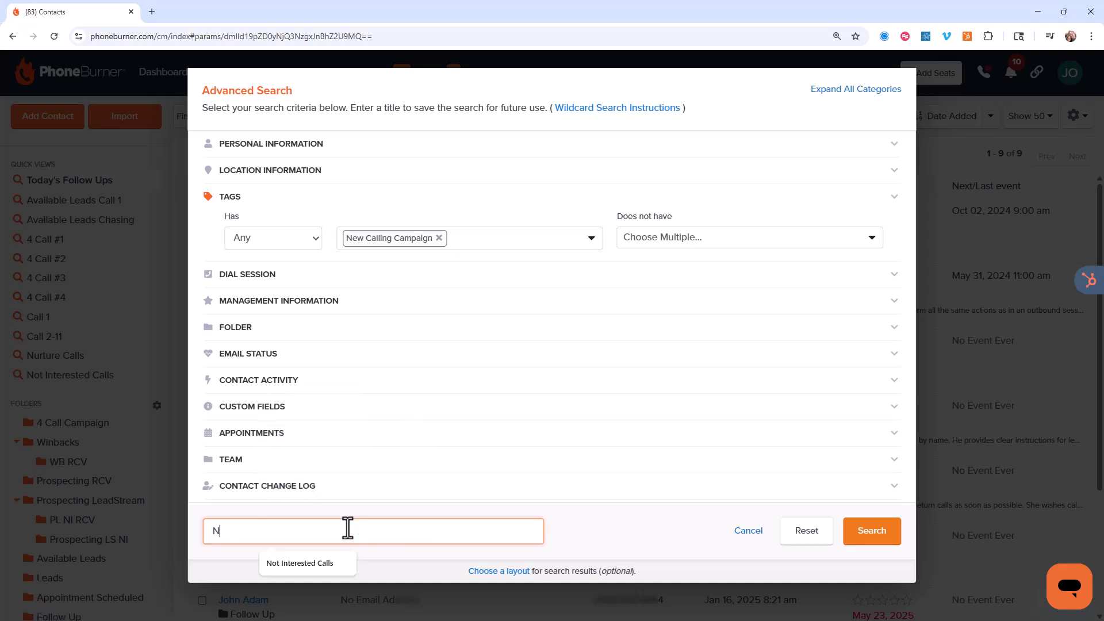
type("CC Call 1")
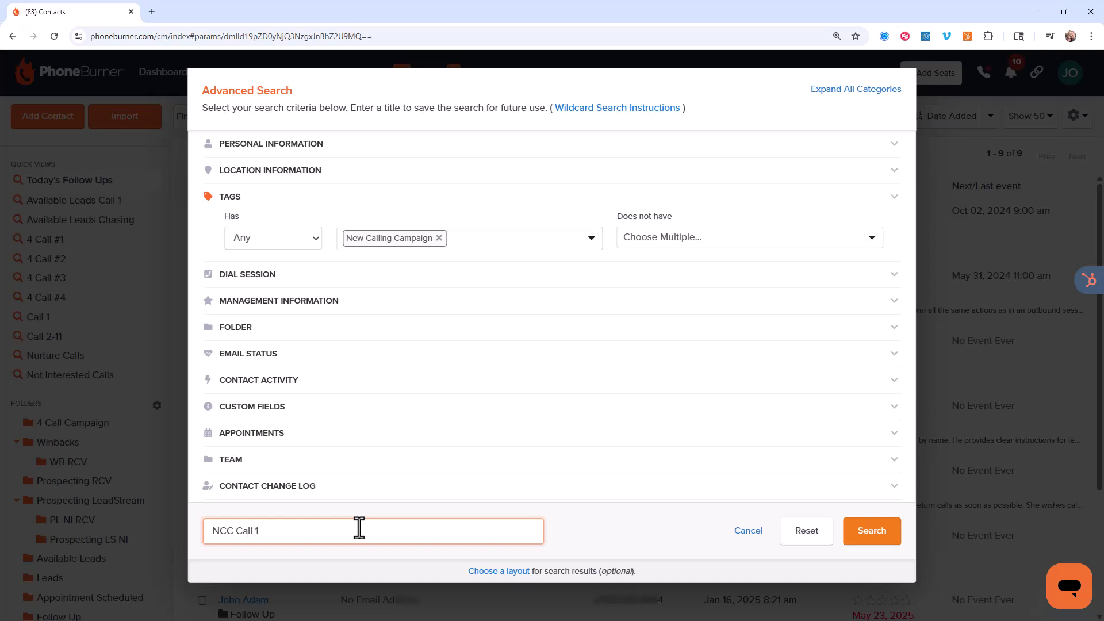
left_click(879, 535)
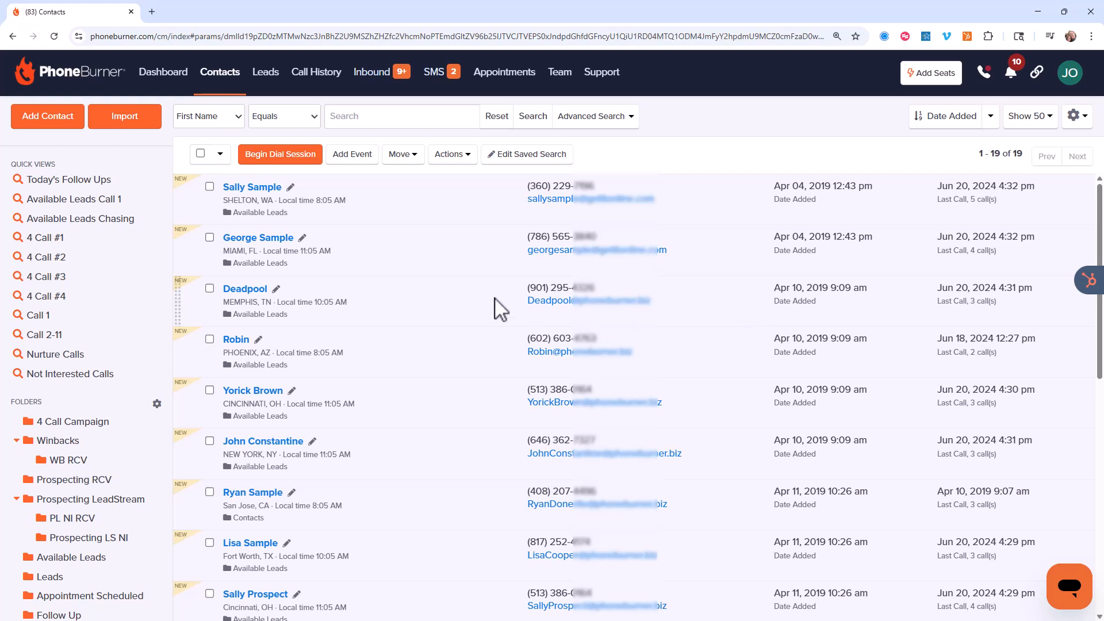
Begin a dial session for all found contacts with manual settings and the New Campaign Call 1 dialing set, then close the session window.
left_click(201, 153)
left_click(339, 155)
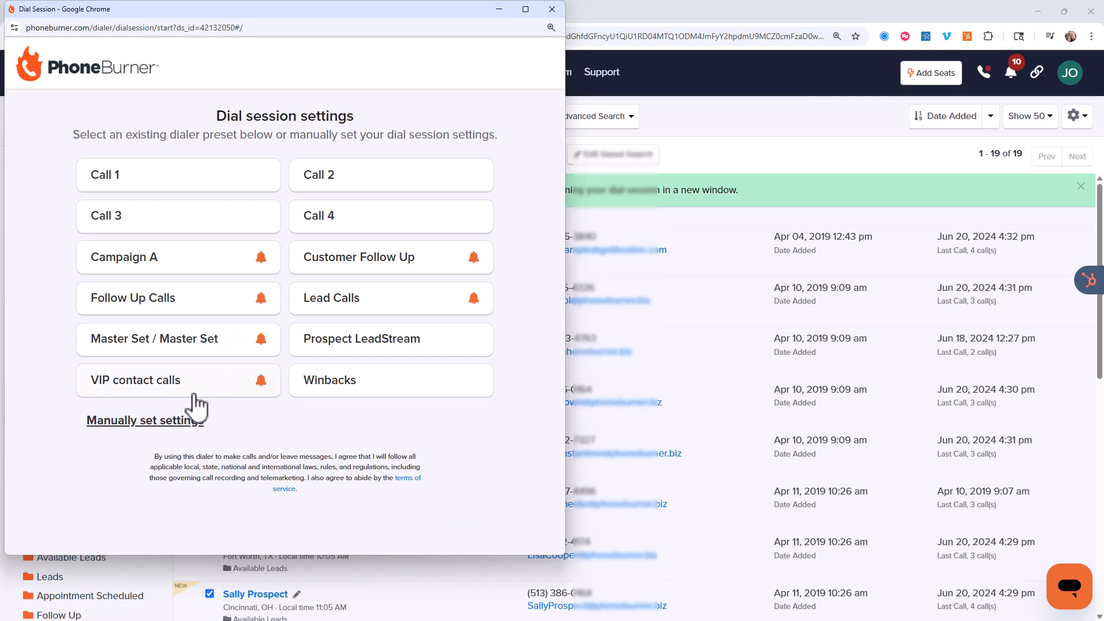
left_click(166, 351)
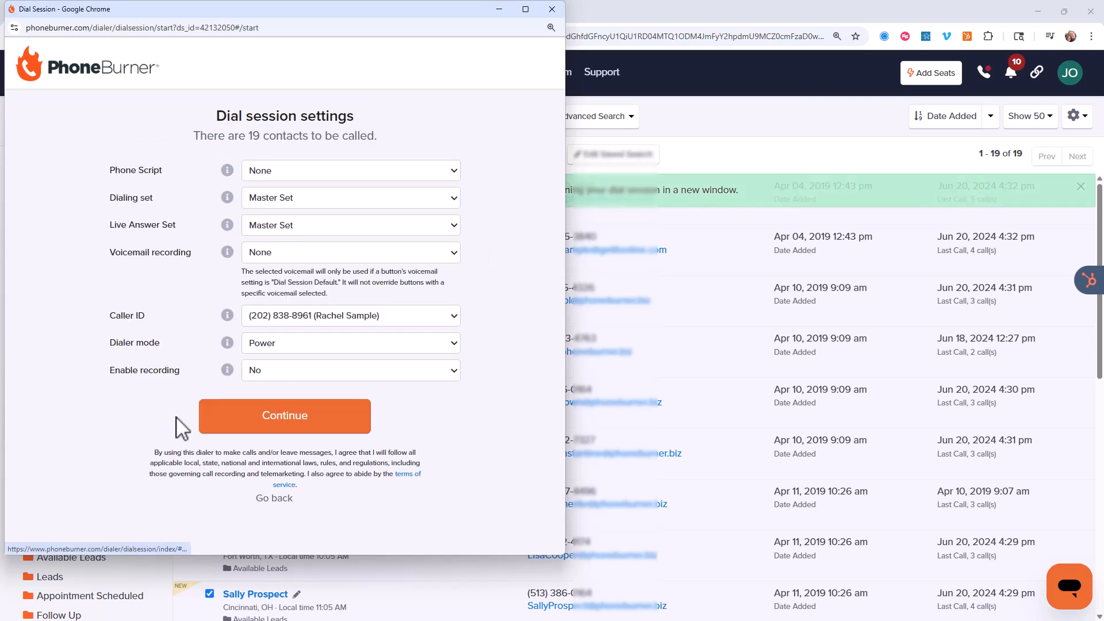
left_click(297, 200)
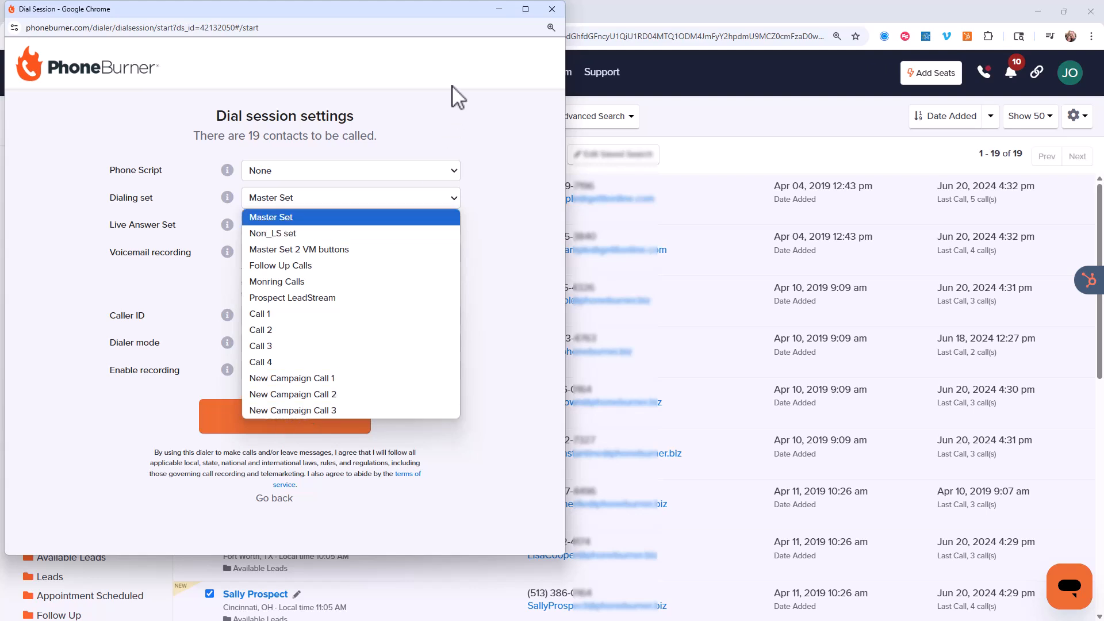
left_click(315, 383)
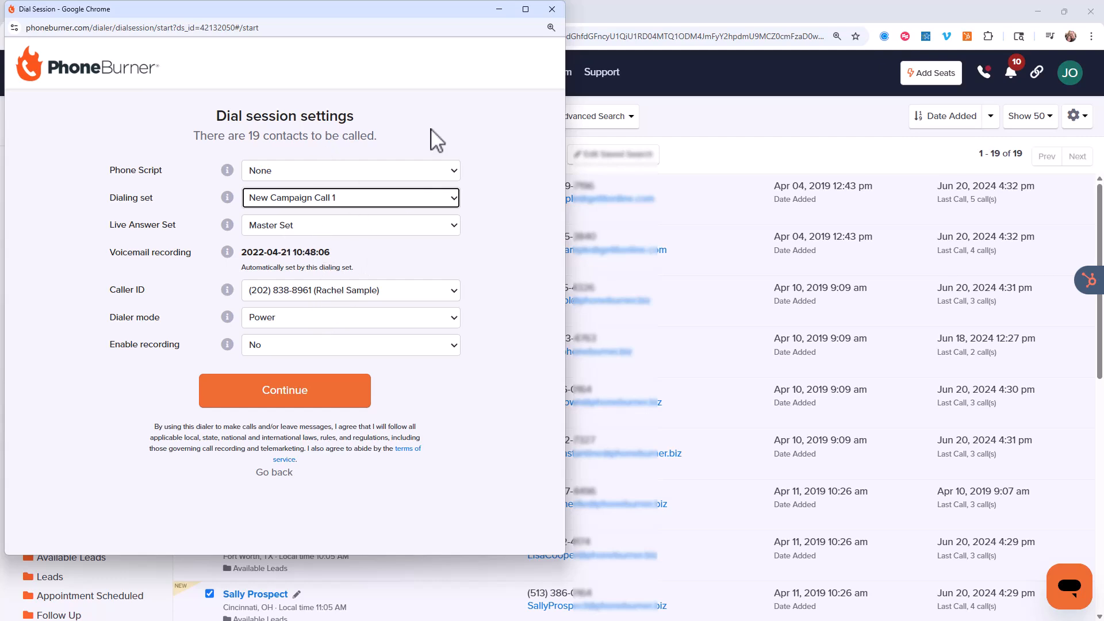
left_click(551, 10)
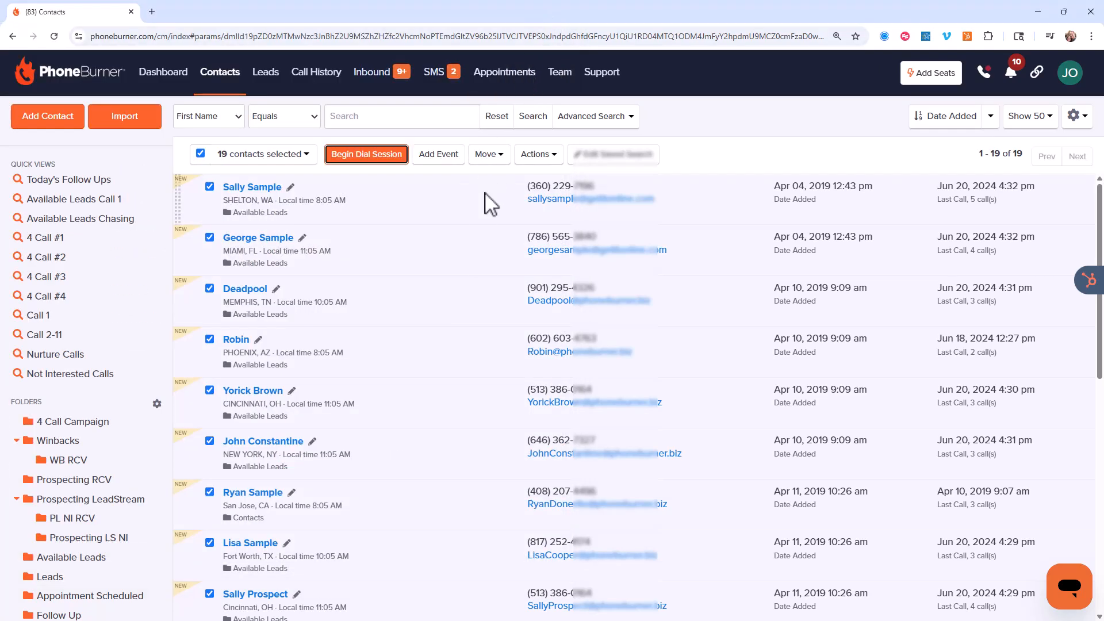
Begin another dial session for the selected contacts with the Call 1 preset, and close the window without connecting.
left_click(363, 156)
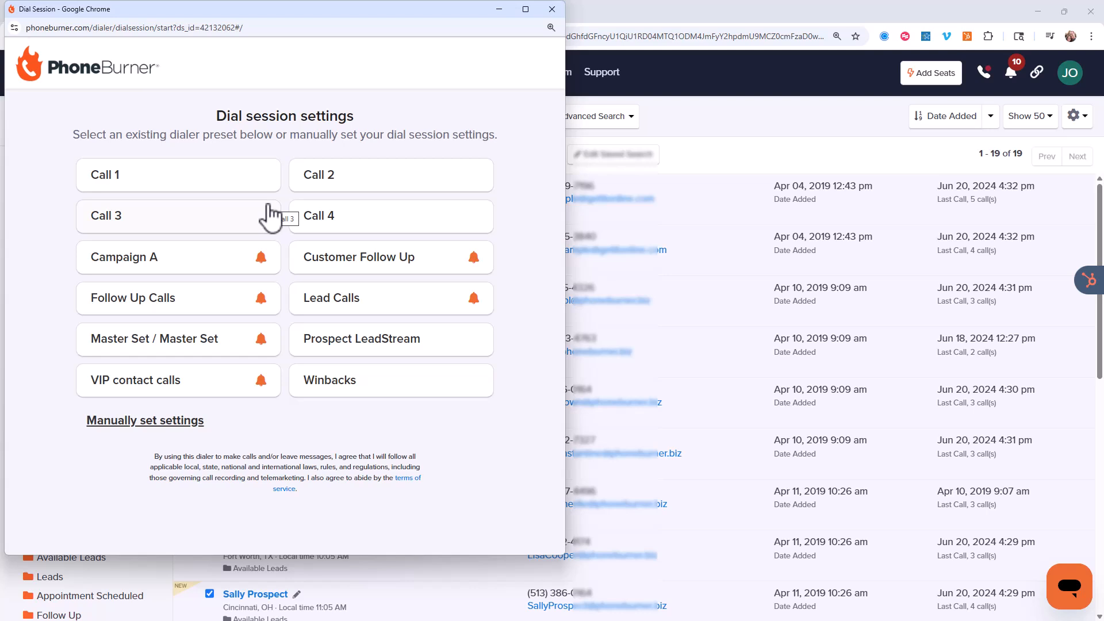
left_click(255, 183)
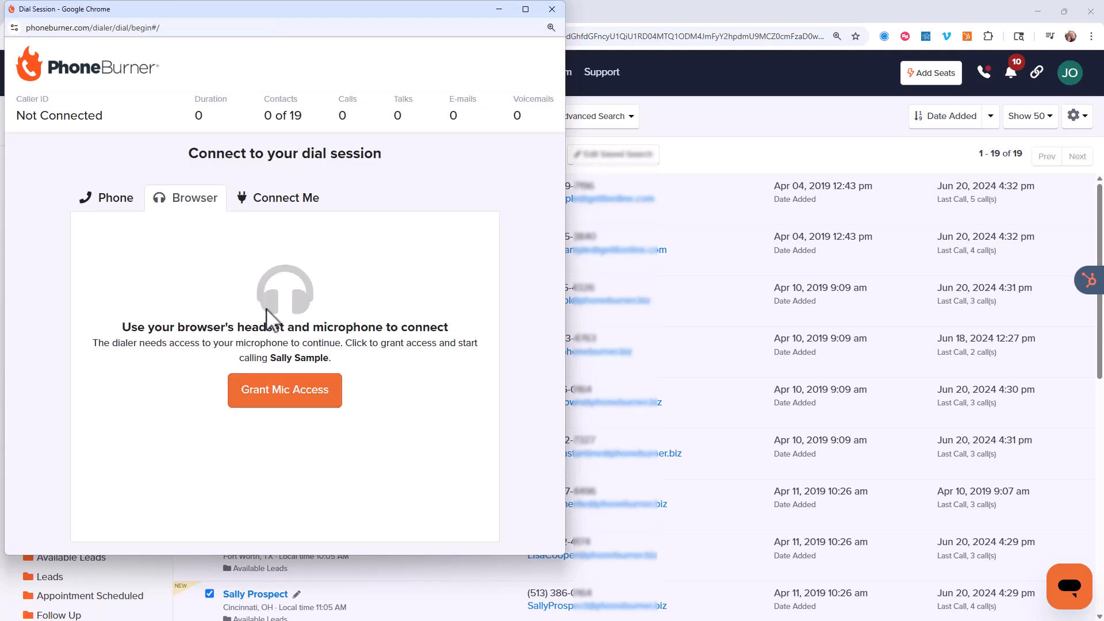
left_click(552, 10)
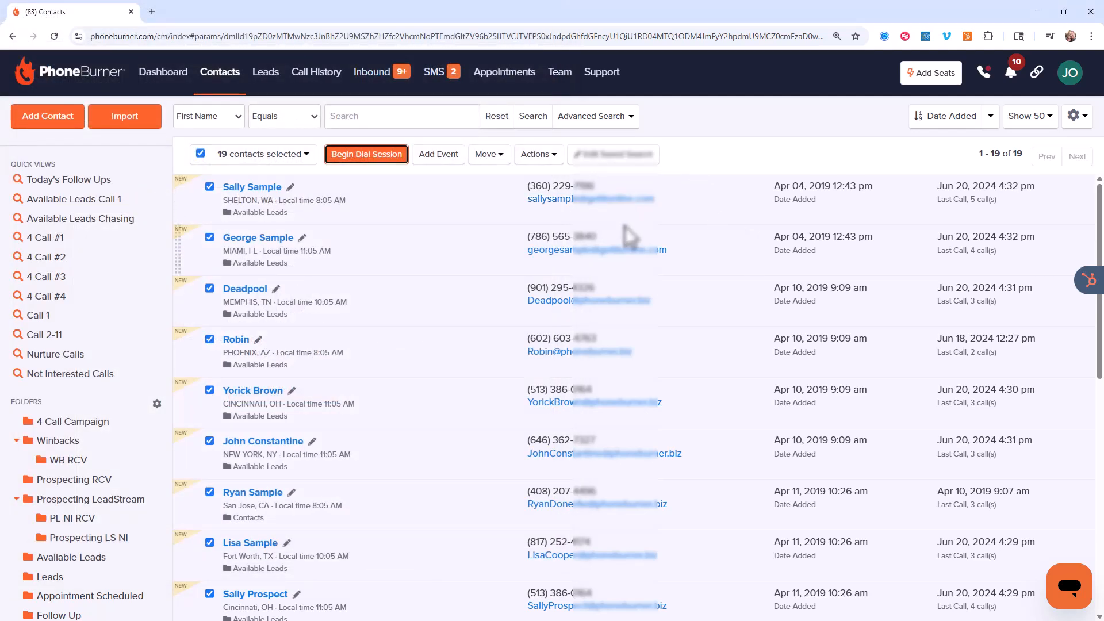
Start a new advanced contact search for contacts that have the NCC Call 2 tag.
left_click(582, 116)
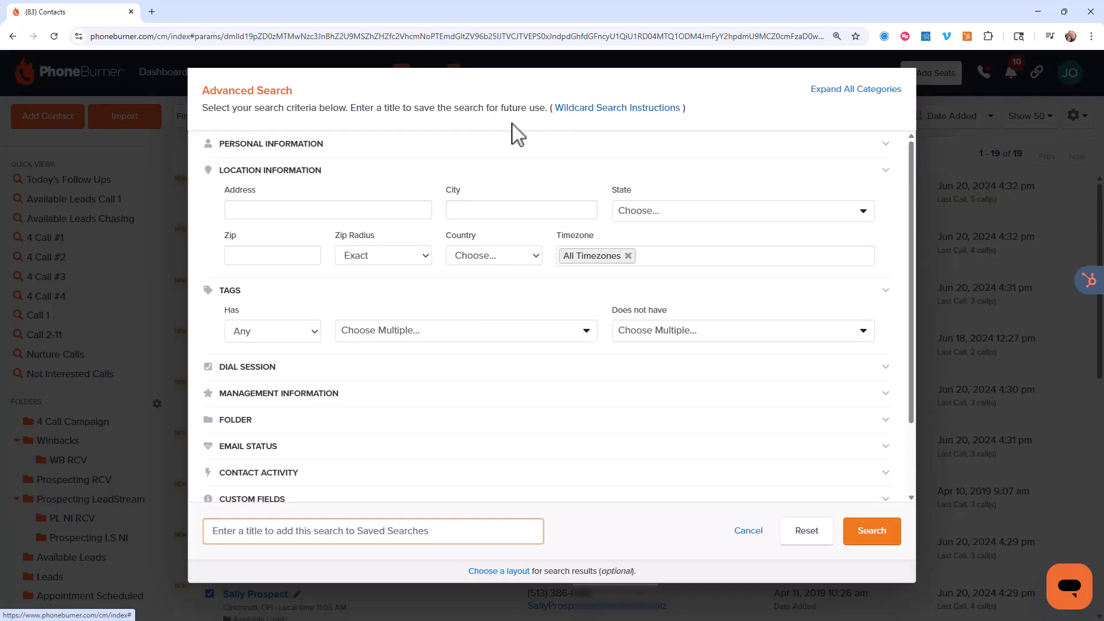
left_click(291, 144)
left_click(288, 144)
left_click(282, 169)
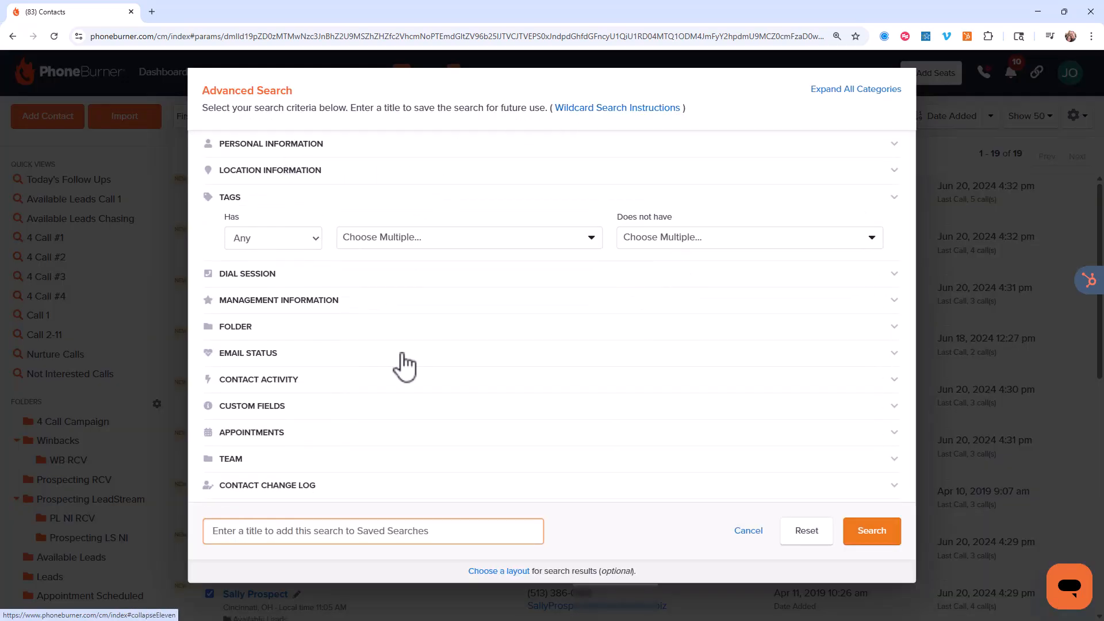
left_click(366, 237)
scroll(431, 423, "down", 5)
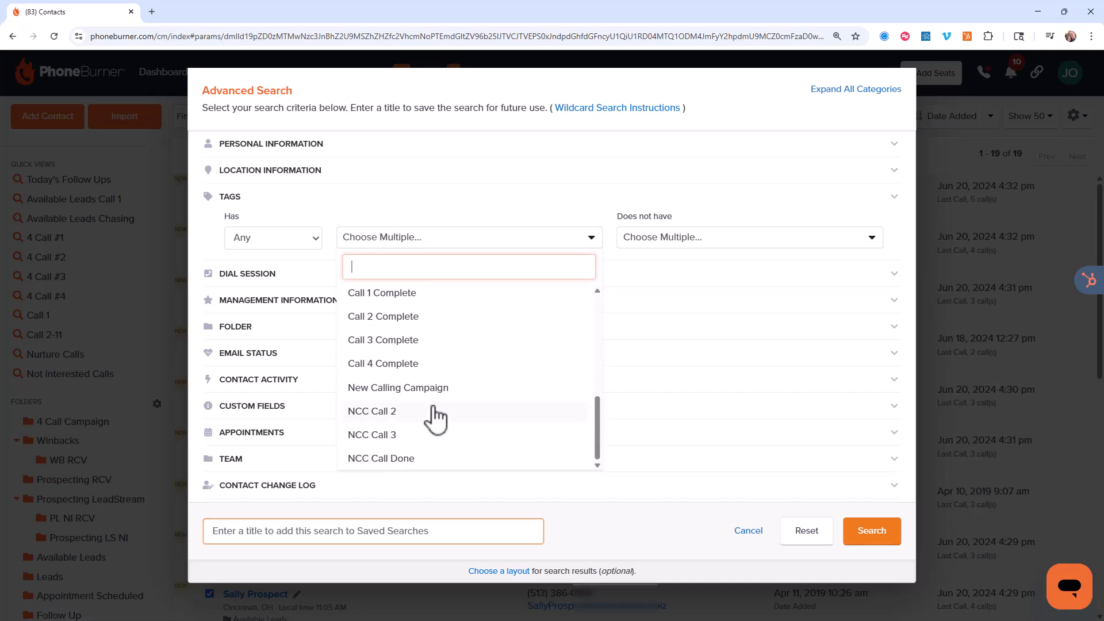
left_click(390, 415)
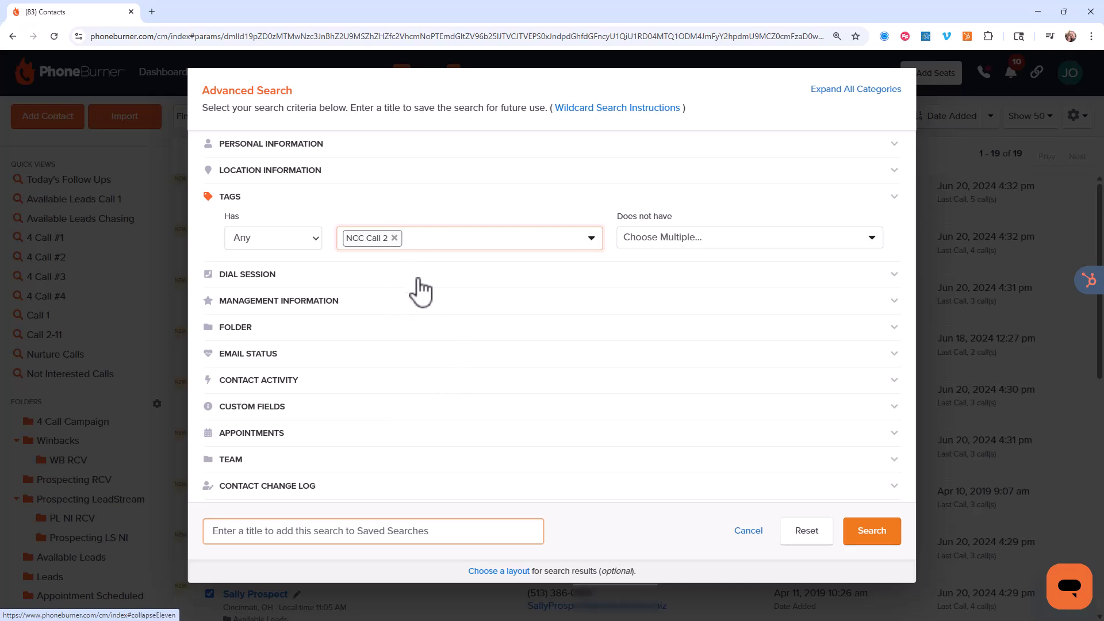
Limit the search to contacts last called before 3 days ago.
left_click(278, 275)
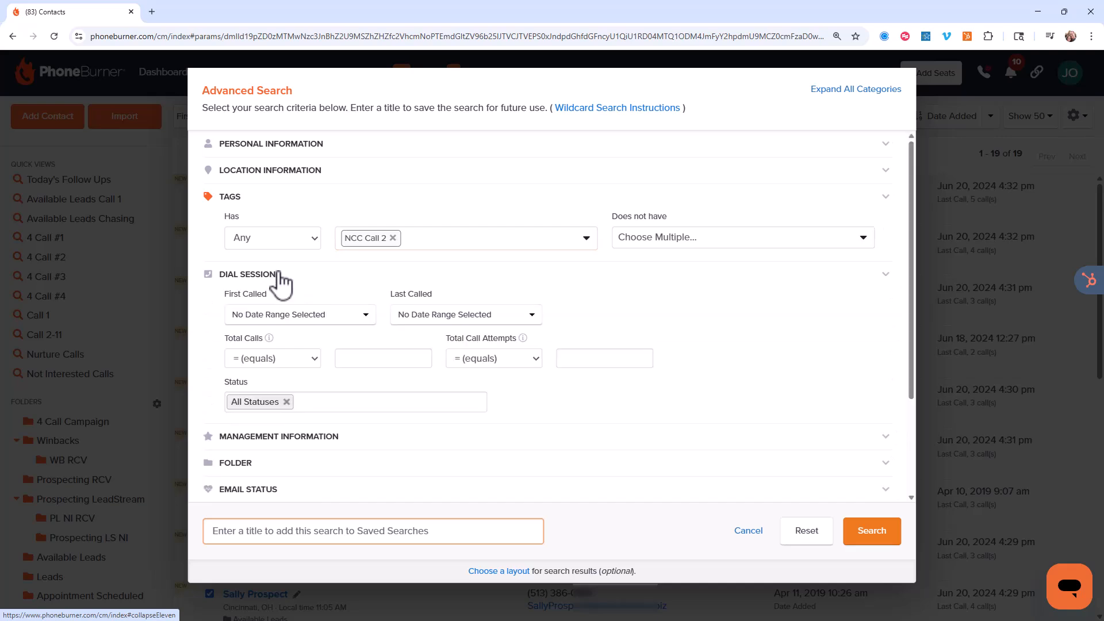
left_click(431, 319)
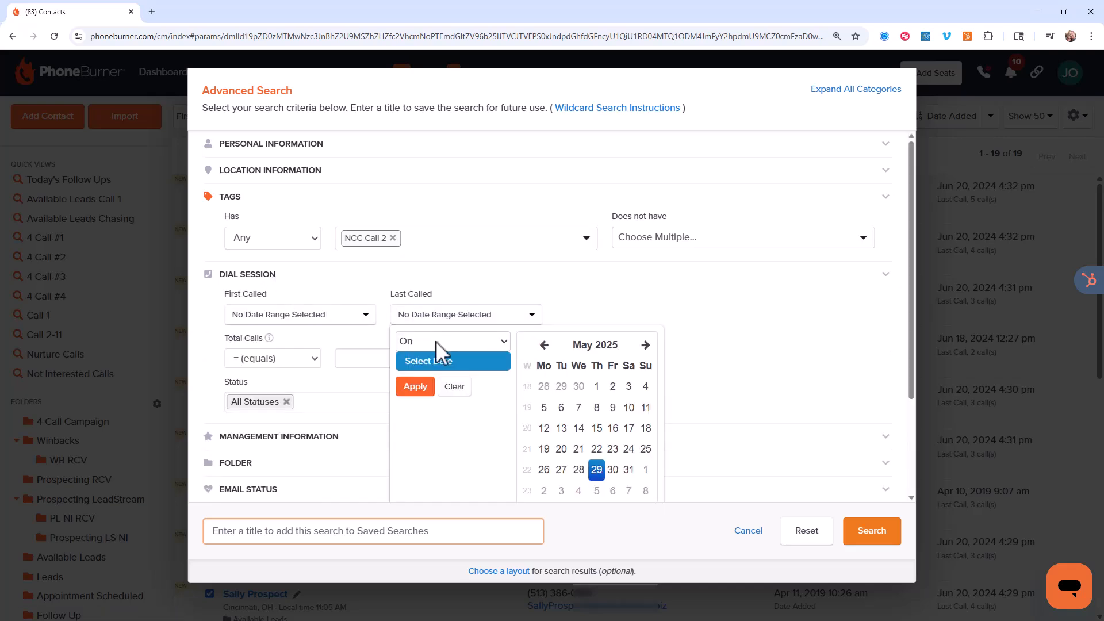
left_click(436, 340)
left_click(433, 467)
left_click(423, 375)
type("3")
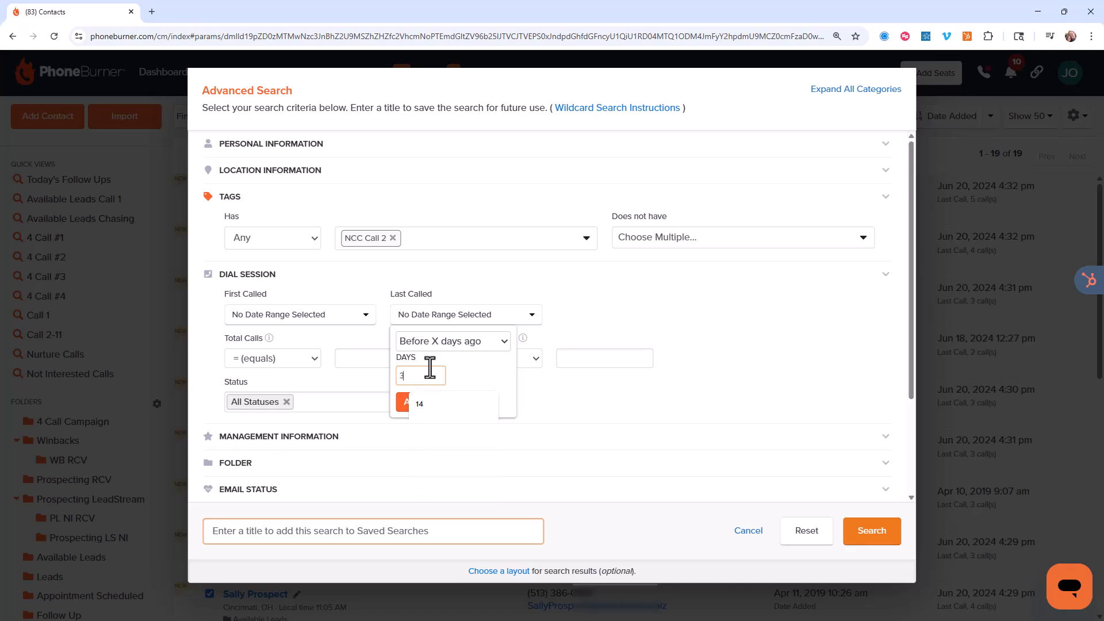
left_click(403, 403)
Title the search NCC Call 2 to add it to the saved searches, and run it.
left_click(350, 531)
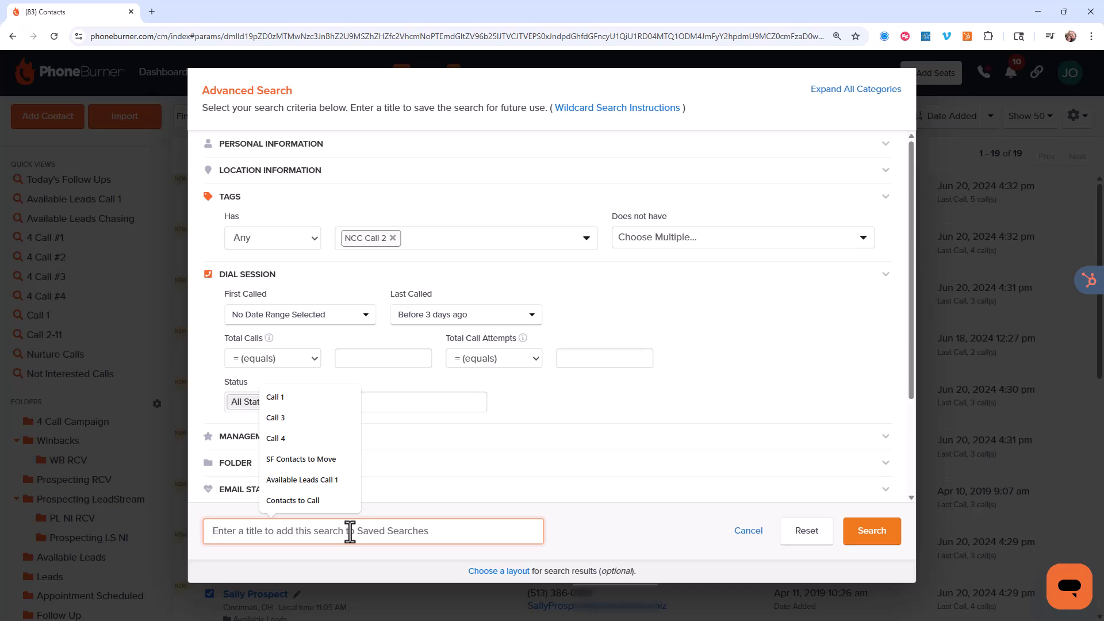
type("New")
key("BackSpace")
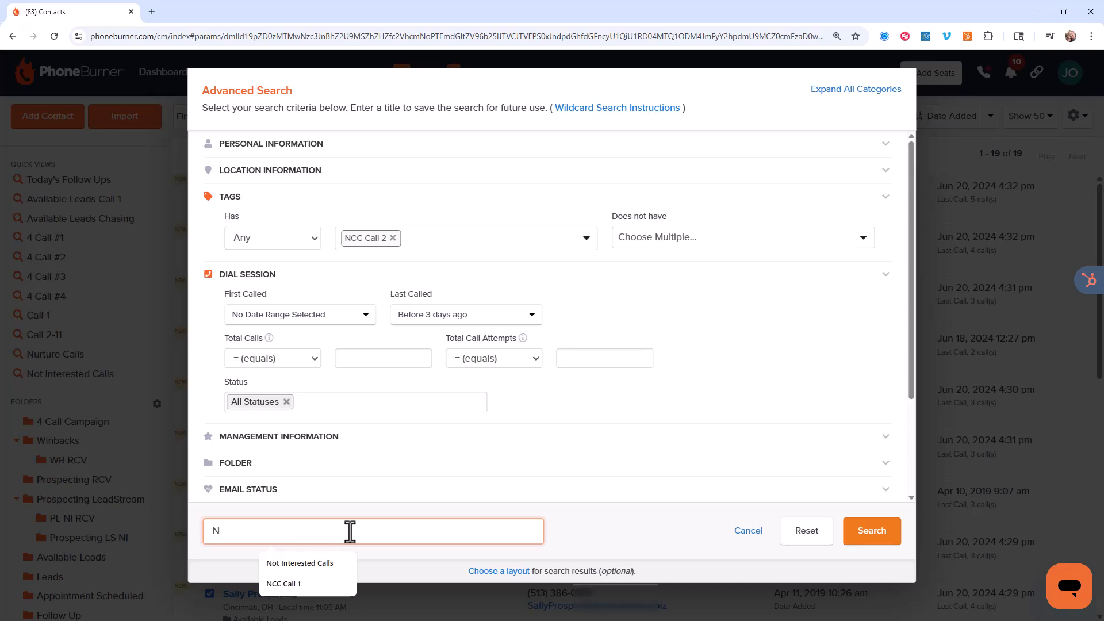
key("BackSpace")
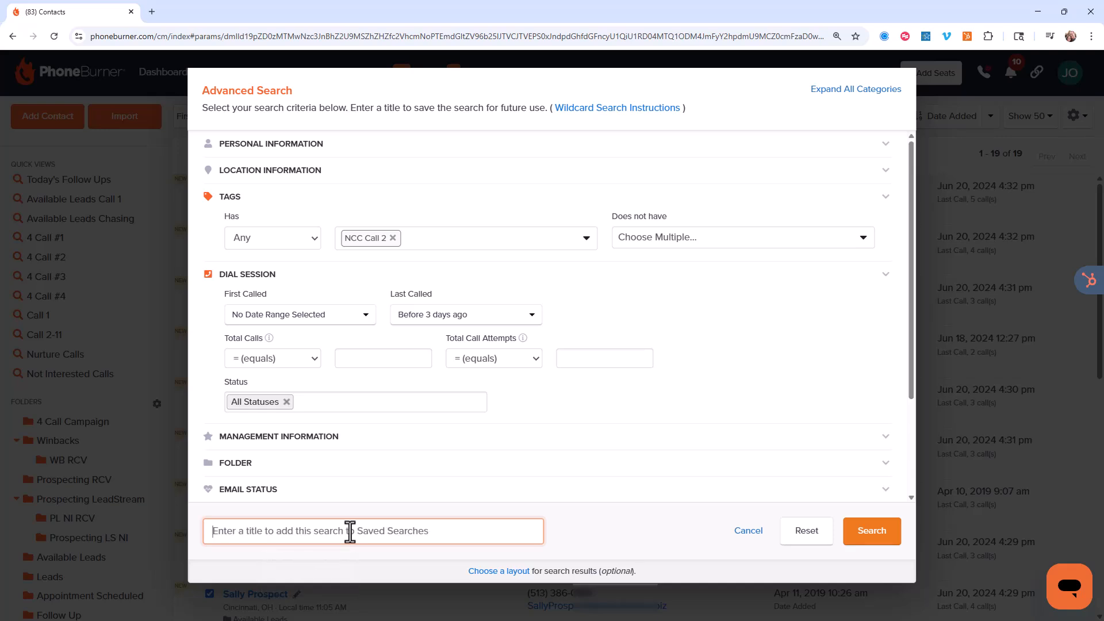
type("NCC C")
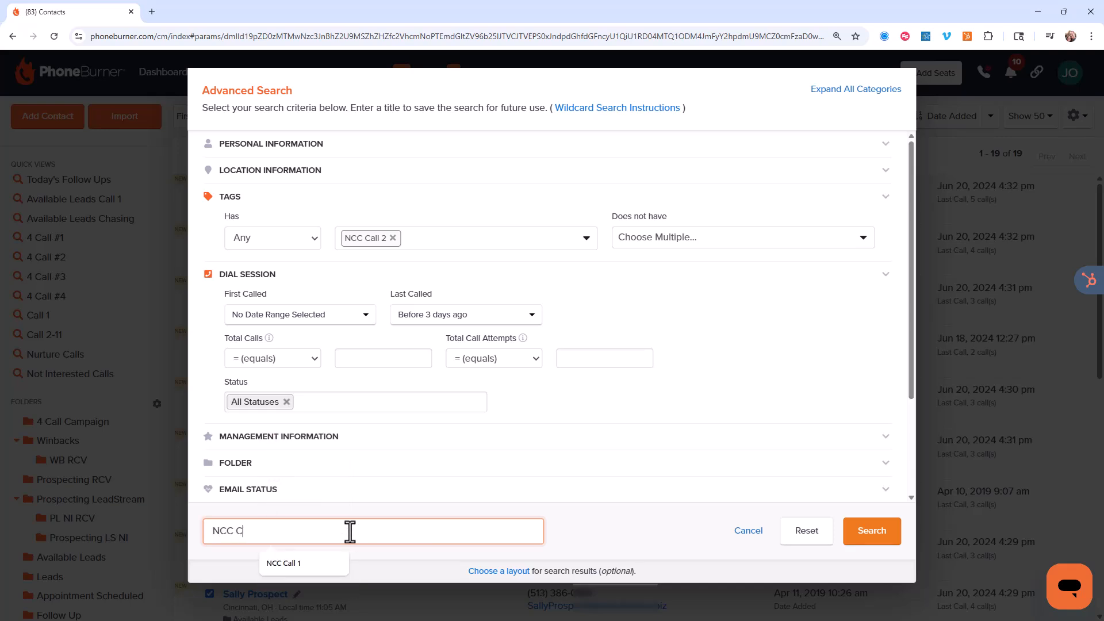
type("all 2")
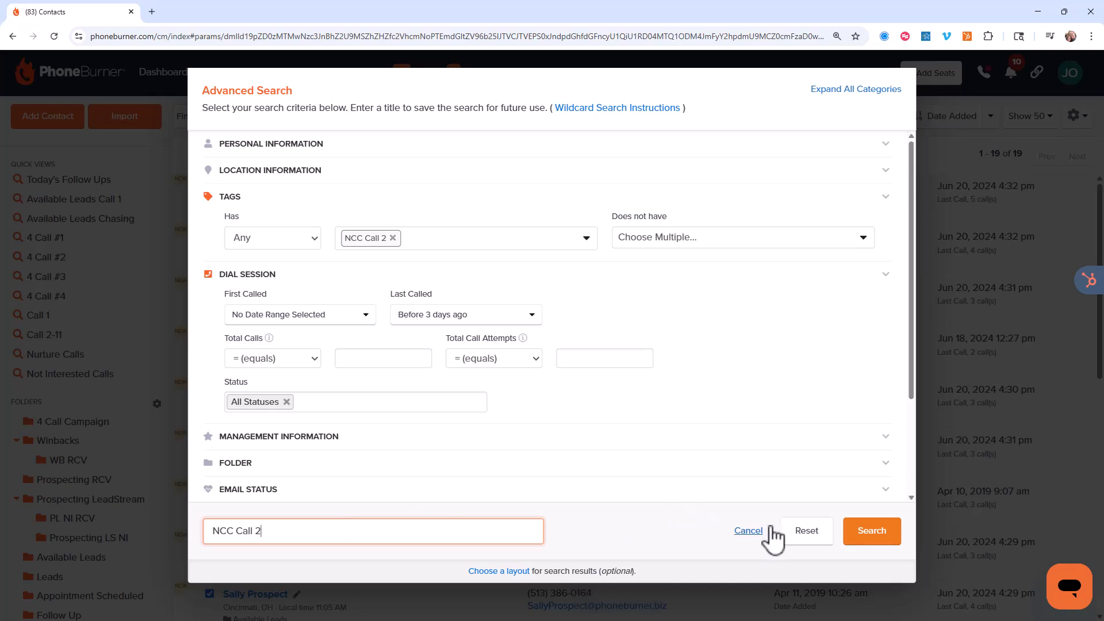
left_click(868, 538)
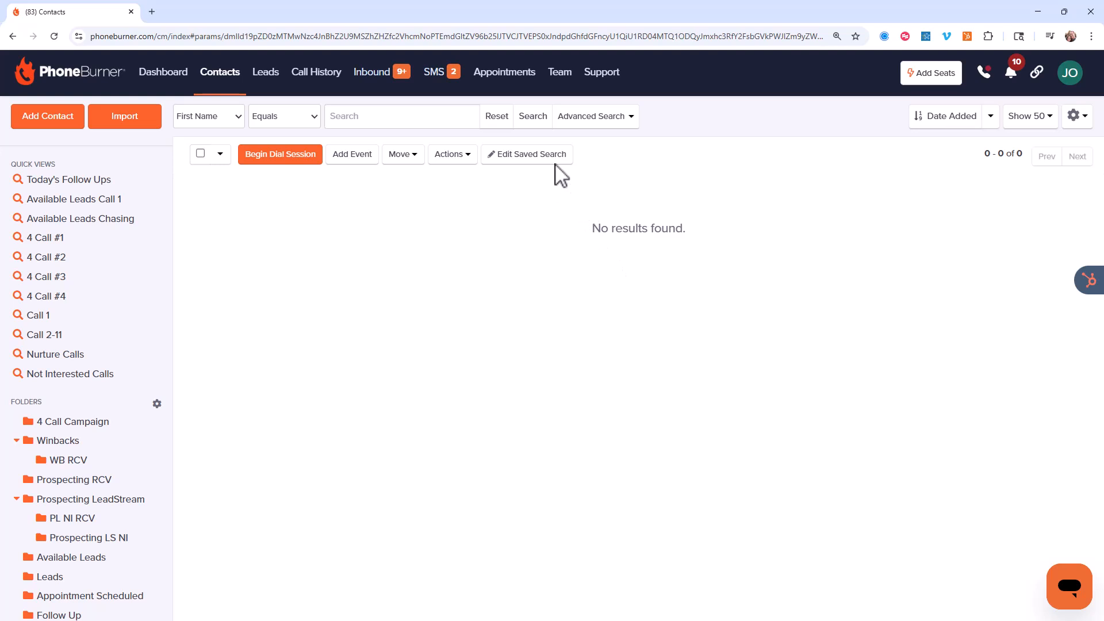
Start a new advanced contact search for contacts that have the NCC Call 3 tag.
left_click(576, 118)
left_click(572, 144)
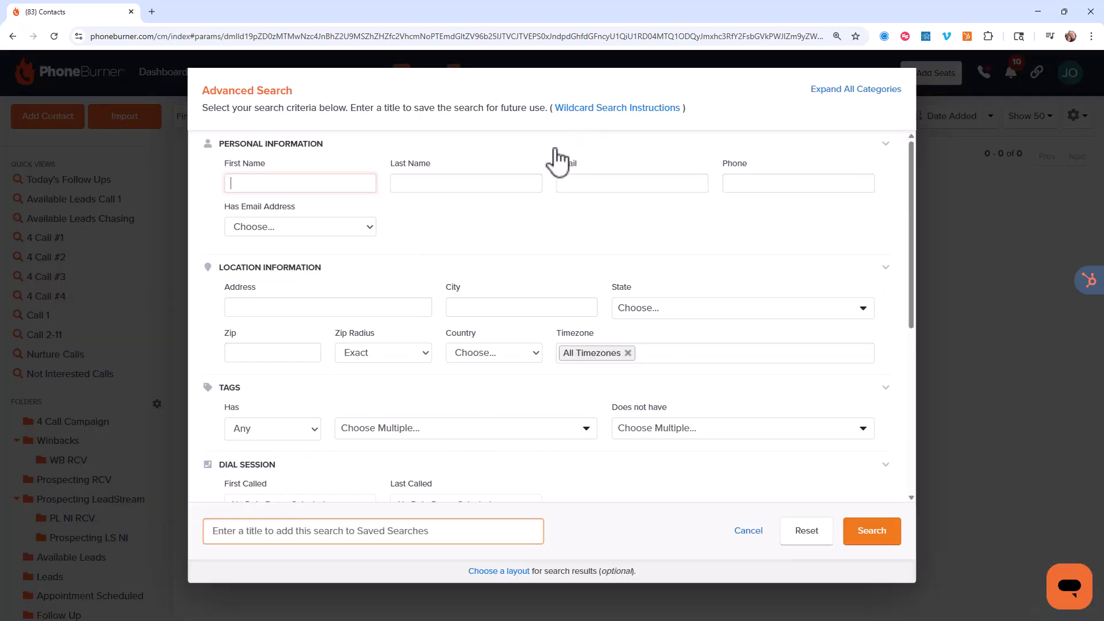
left_click(302, 146)
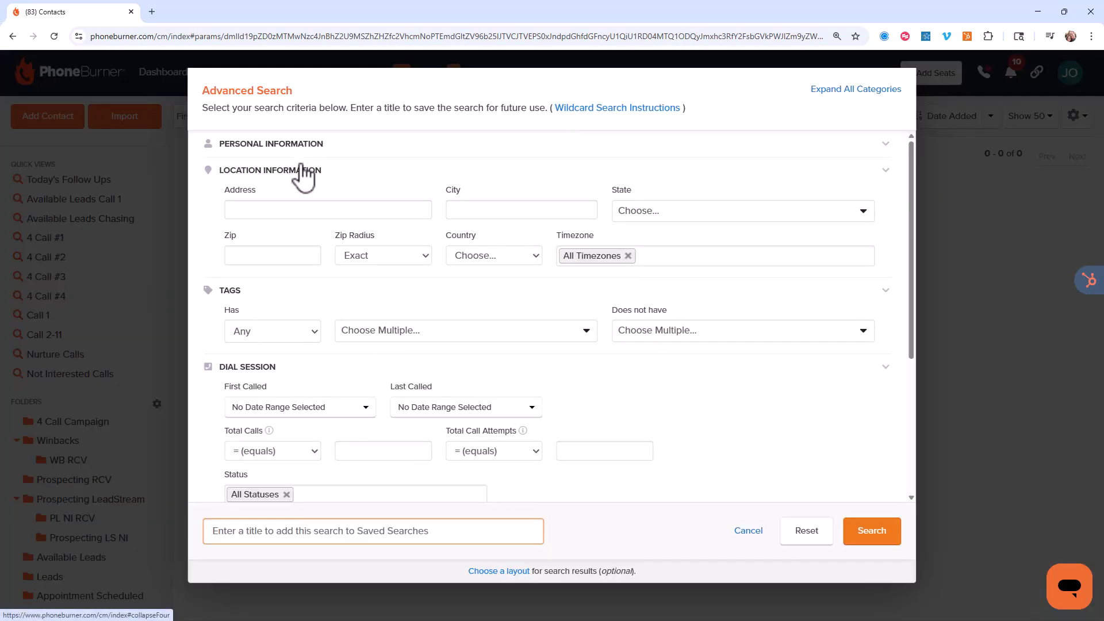
left_click(301, 172)
left_click(377, 238)
scroll(463, 397, "down", 5)
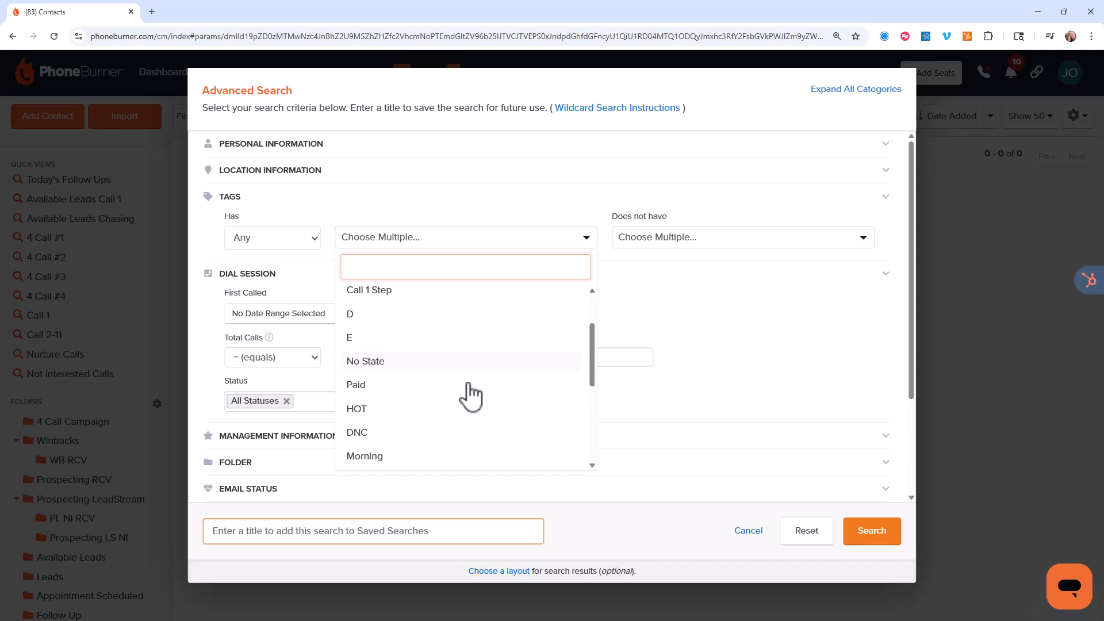
scroll(458, 402, "down", 2)
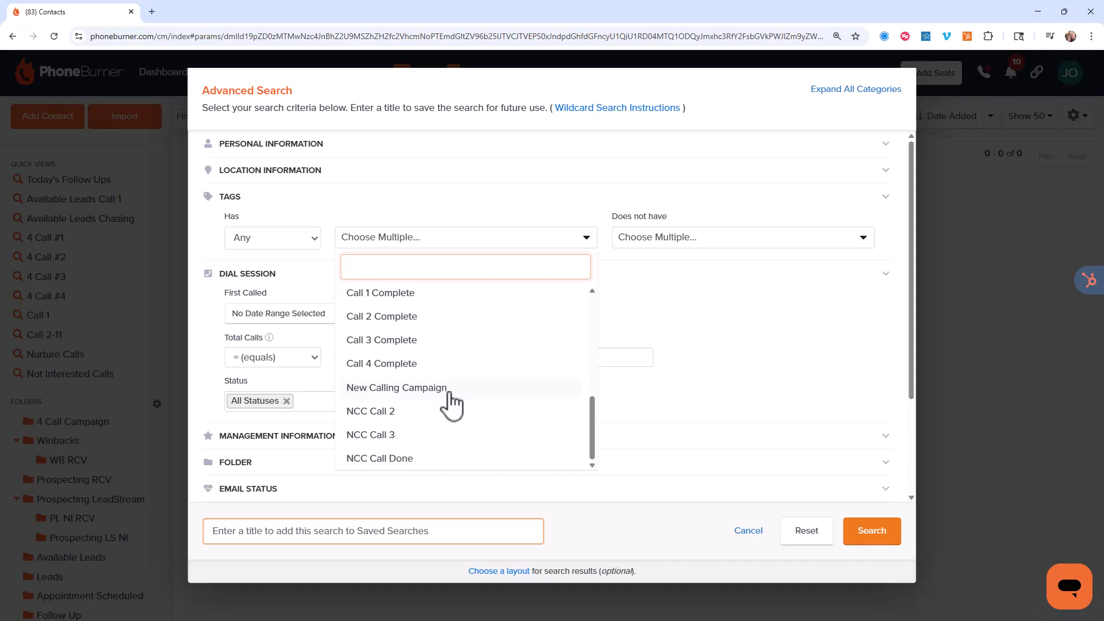
left_click(377, 435)
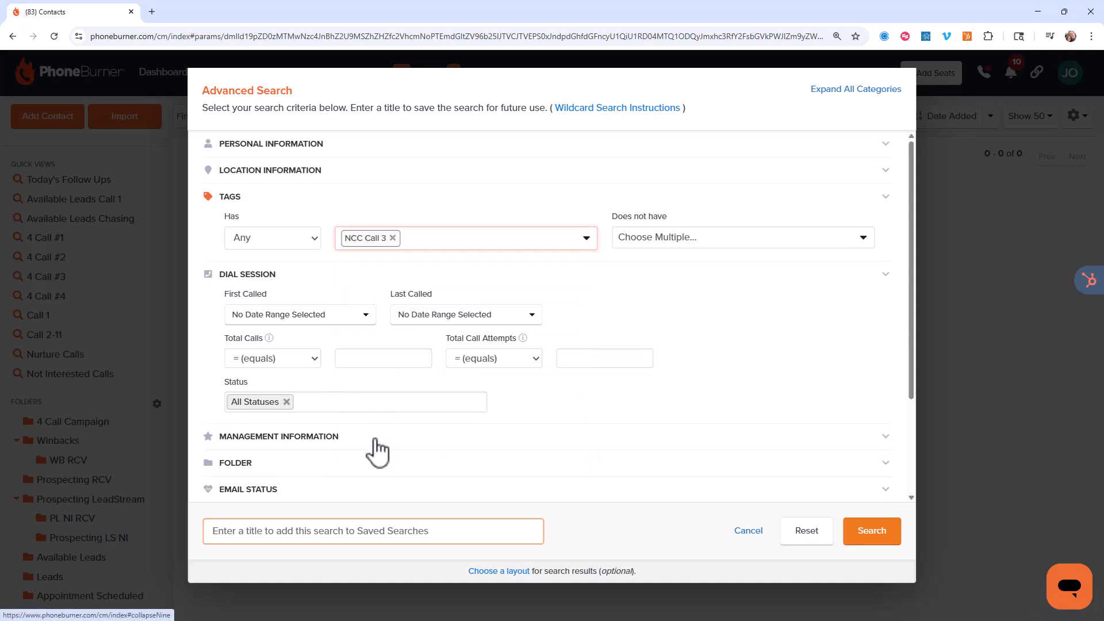
Limit the search to contacts last called before 5 days ago.
left_click(457, 319)
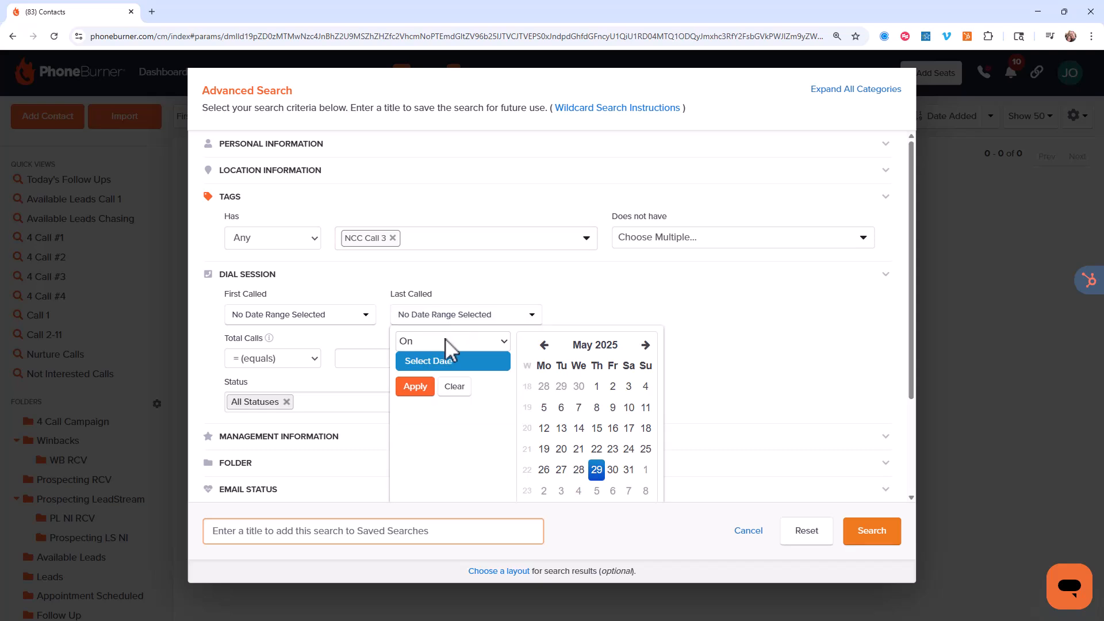
left_click(451, 342)
left_click(424, 466)
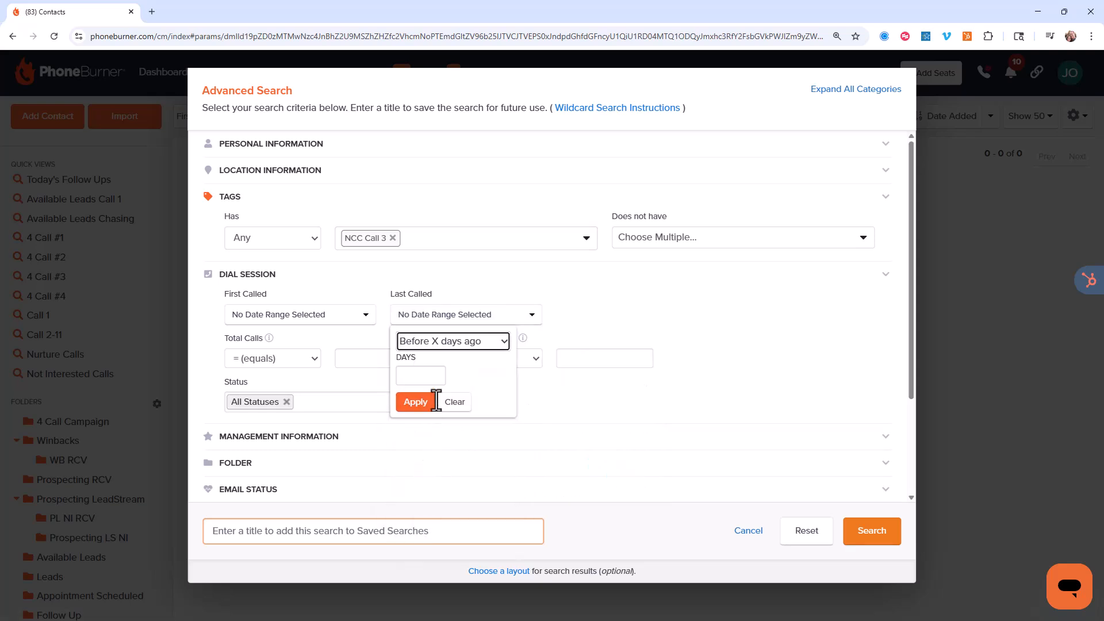
left_click(428, 377)
type("5")
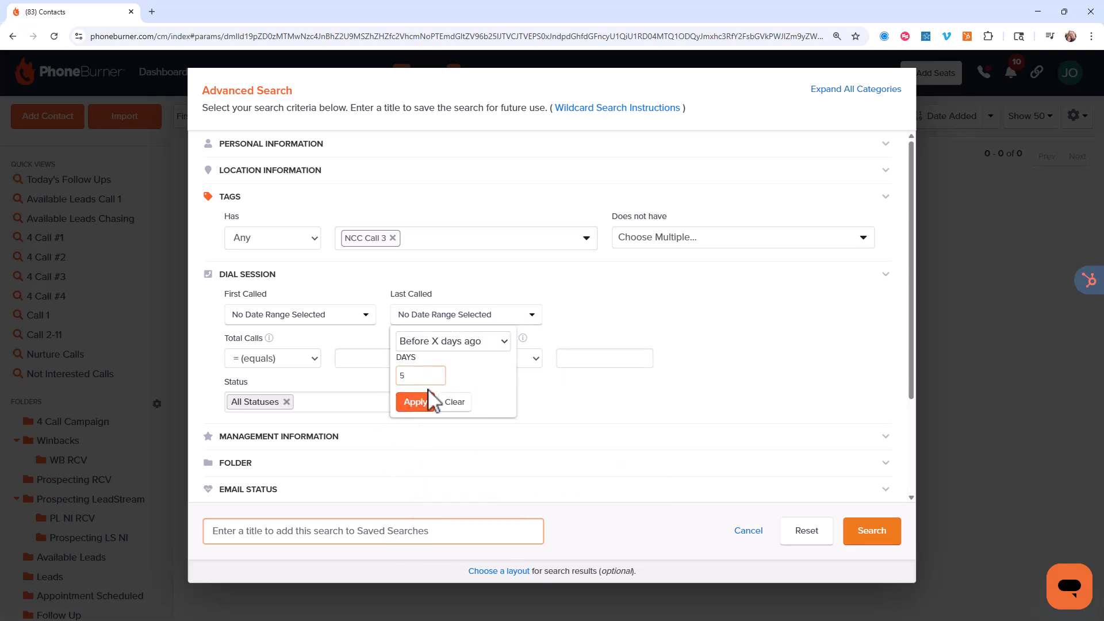
left_click(415, 402)
Title the search NCC Call 3 to add it to the saved searches, and run it.
left_click(305, 528)
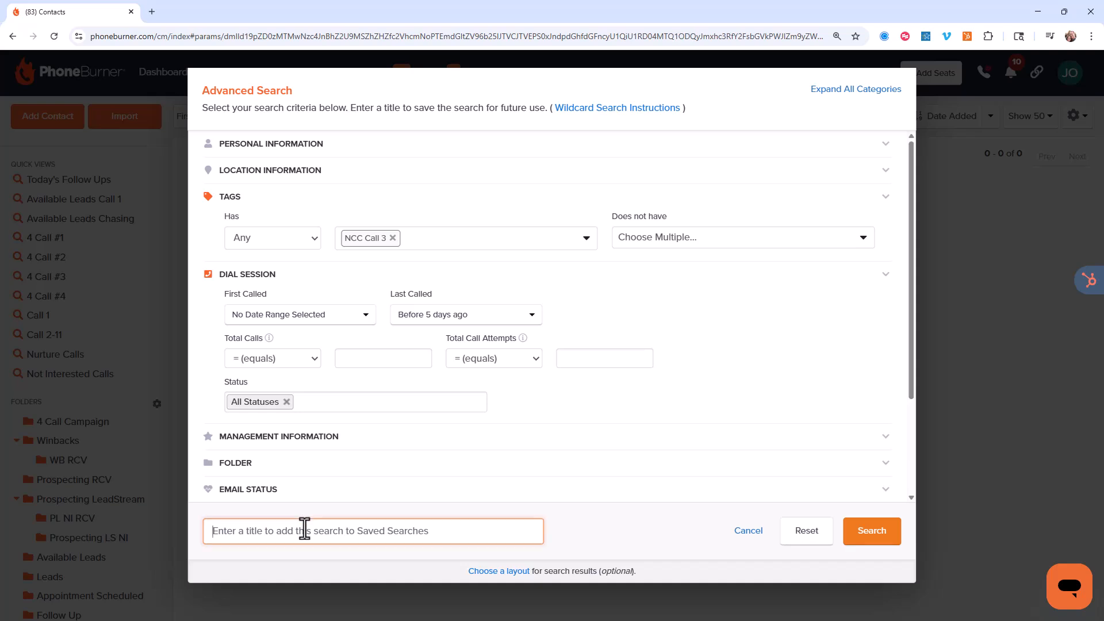
type("NCC Call")
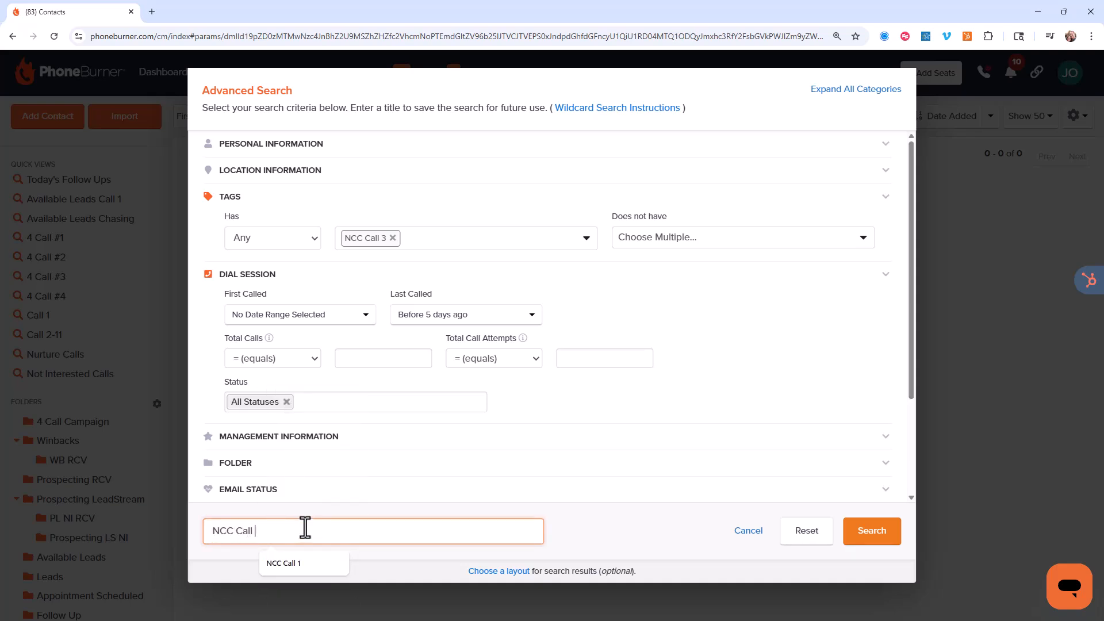
type(" 3")
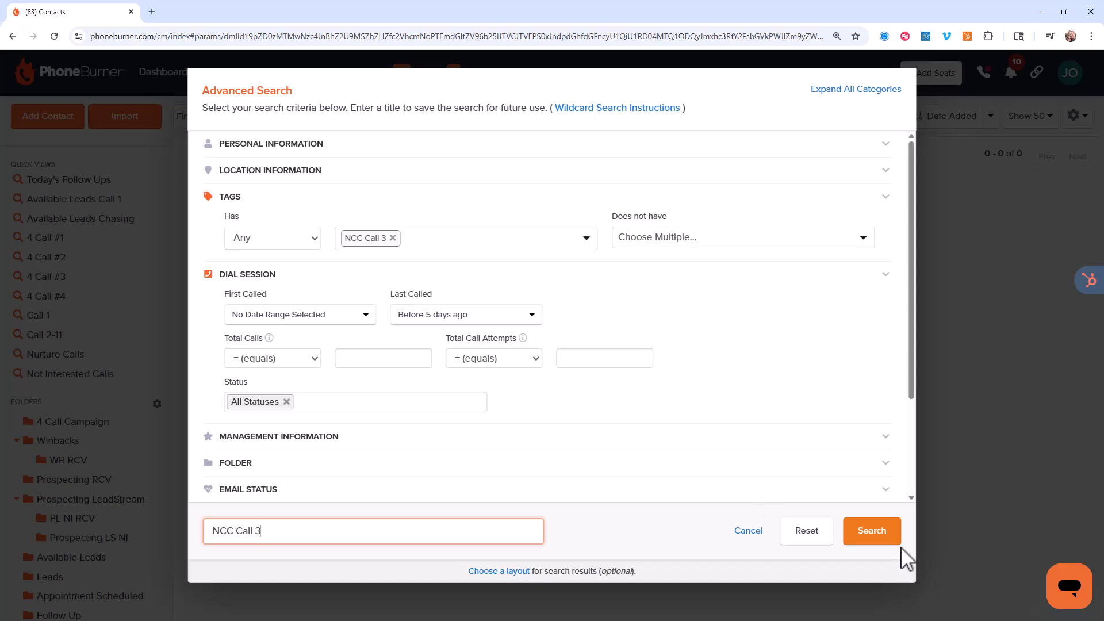
left_click(867, 535)
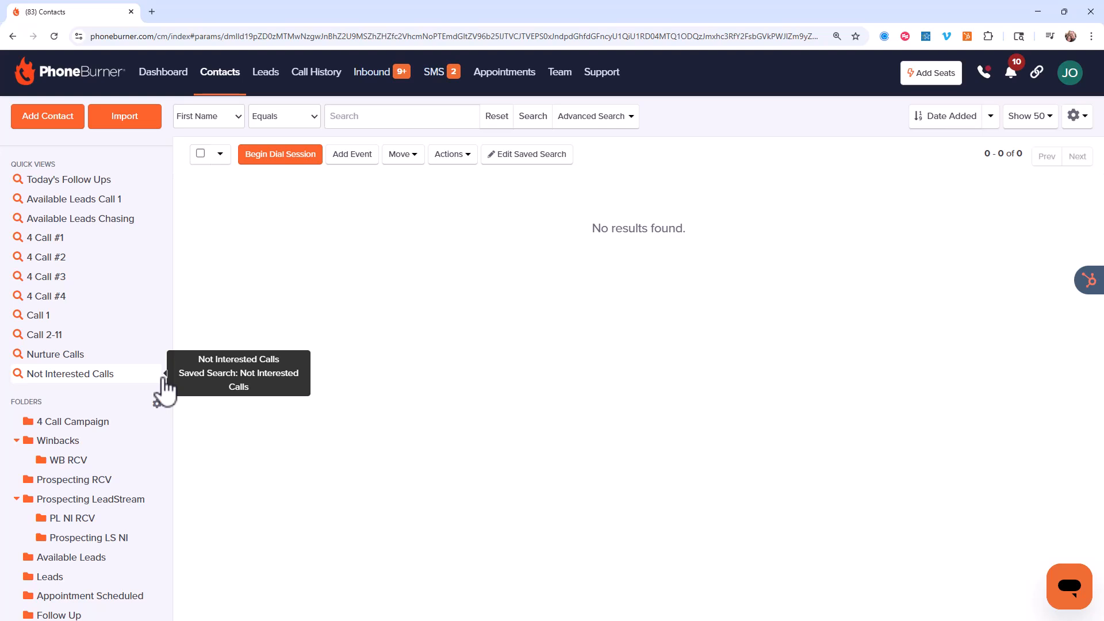
Pin the NCC Call 1, NCC Call 2 and NCC Call 3 saved searches to the quick views, and return to the contacts.
scroll(81, 426, "down", 5)
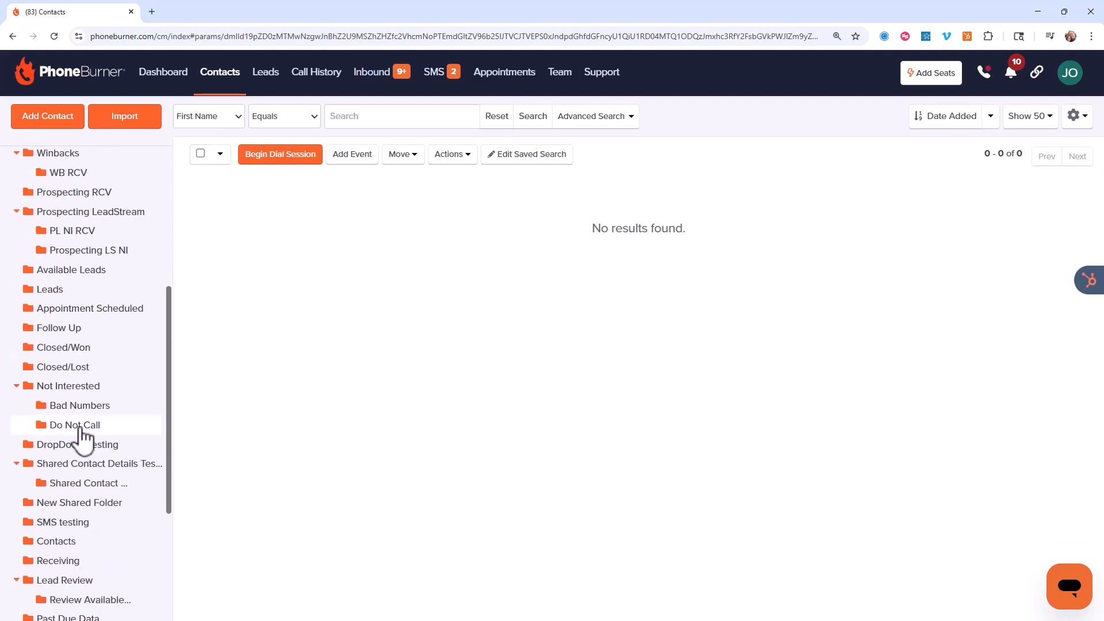
scroll(84, 437, "down", 4)
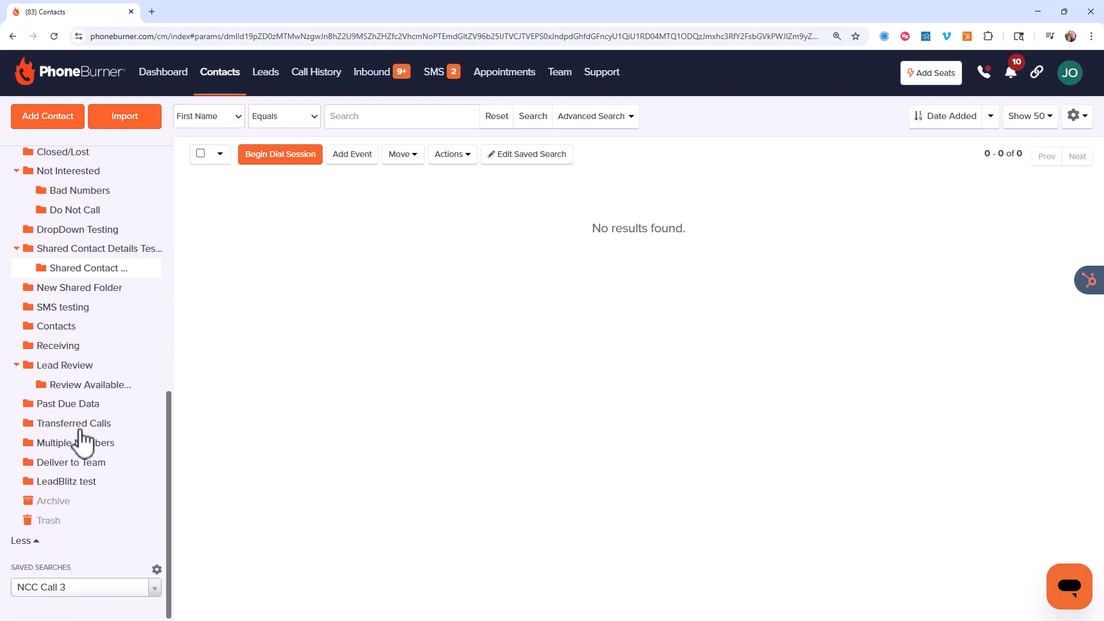
left_click(157, 569)
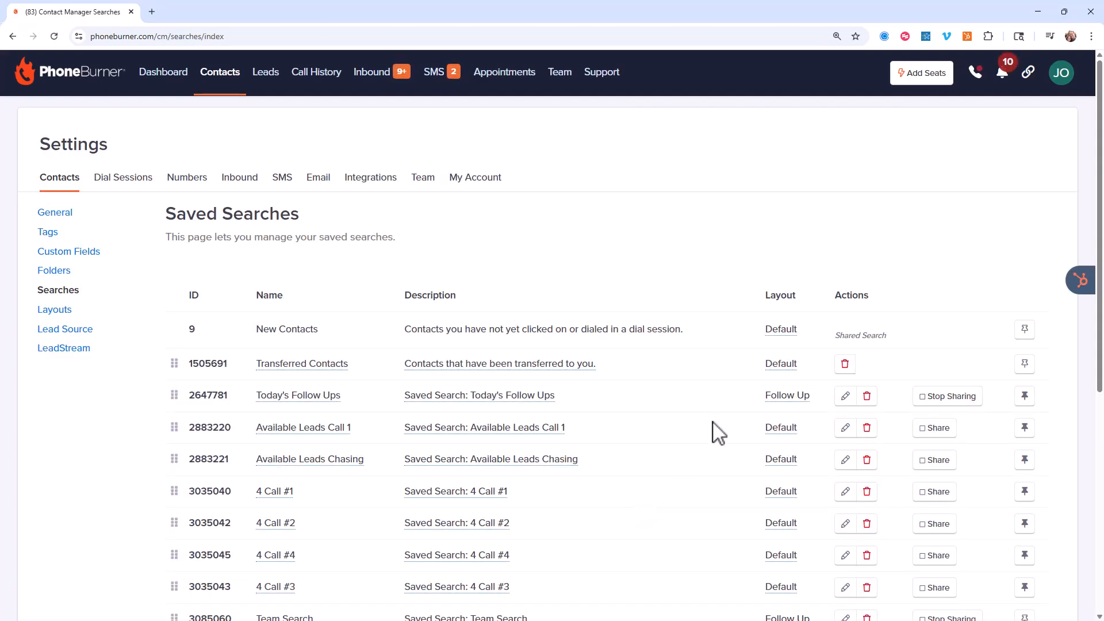
scroll(719, 432, "down", 7)
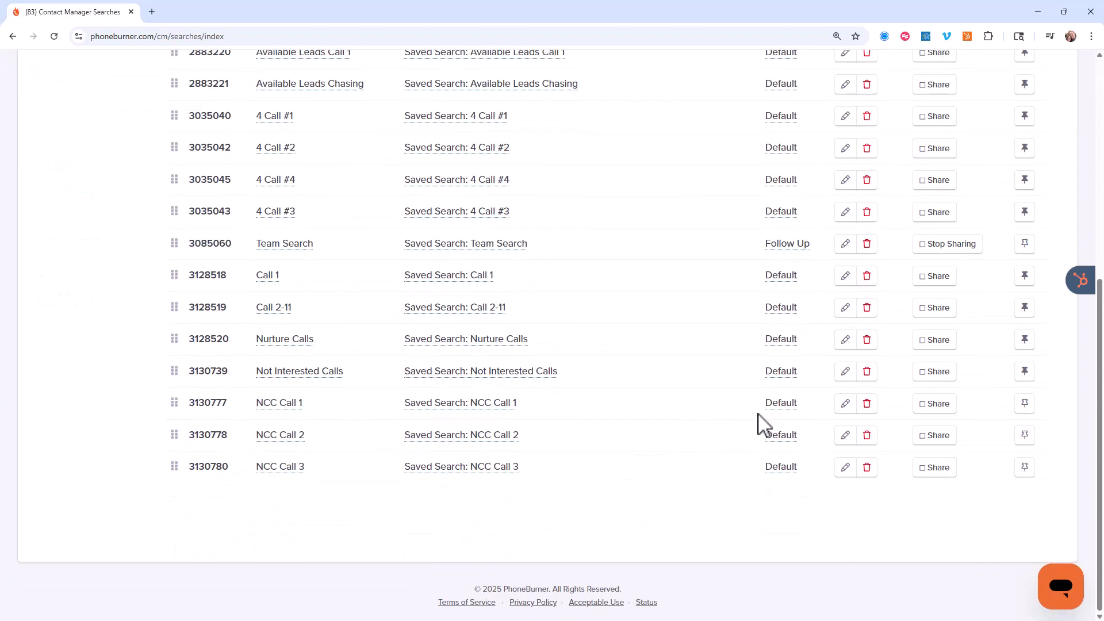
left_click(1023, 404)
left_click(1023, 436)
left_click(1024, 467)
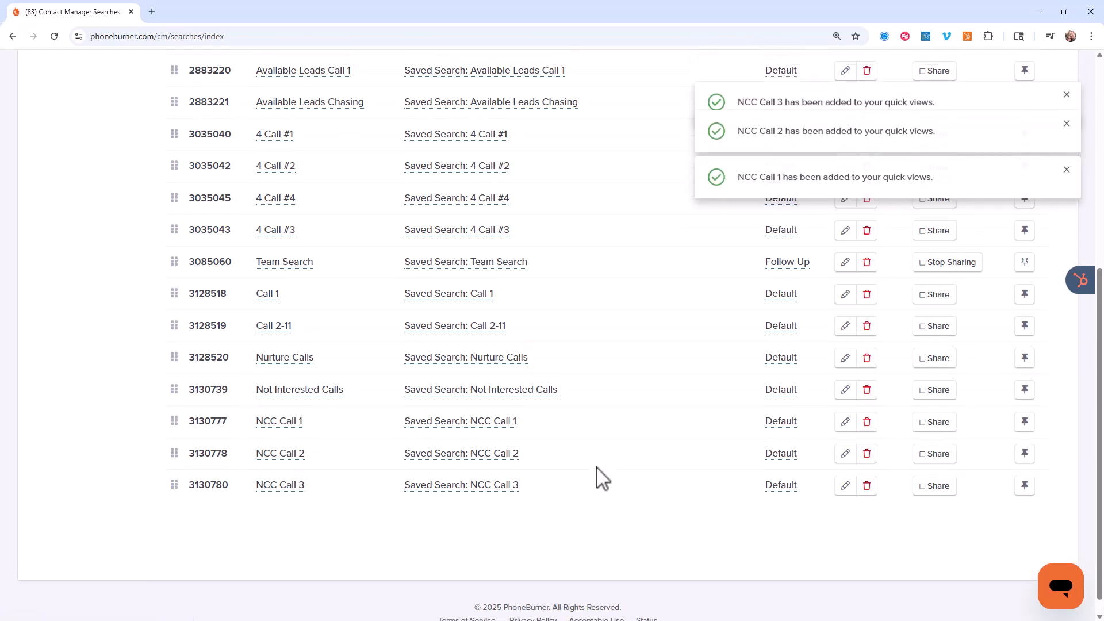
scroll(600, 477, "up", 6)
left_click(240, 79)
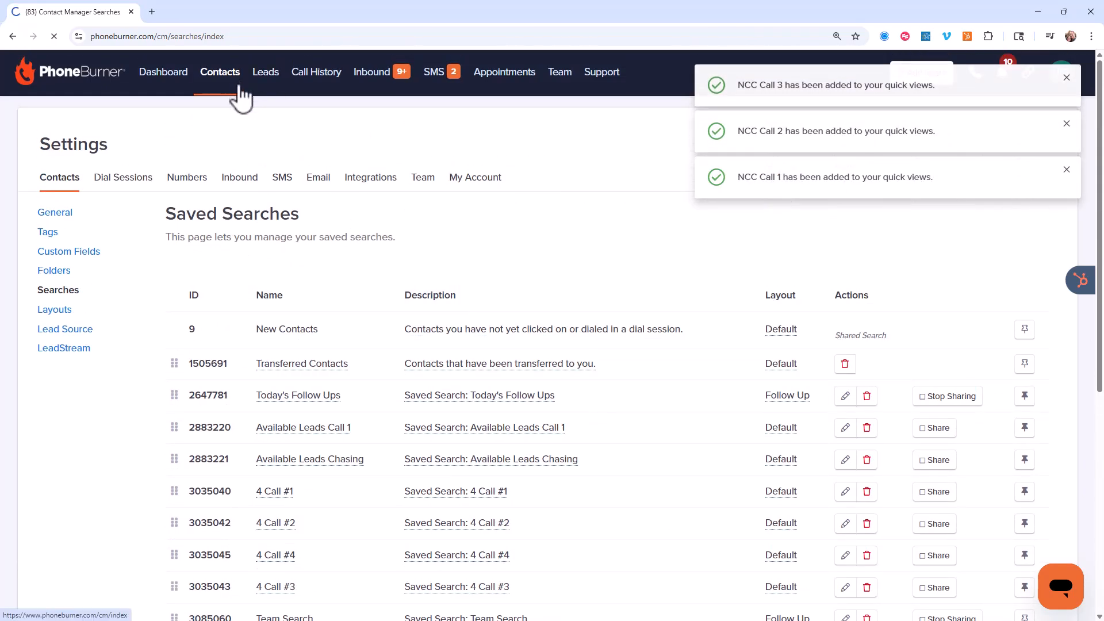